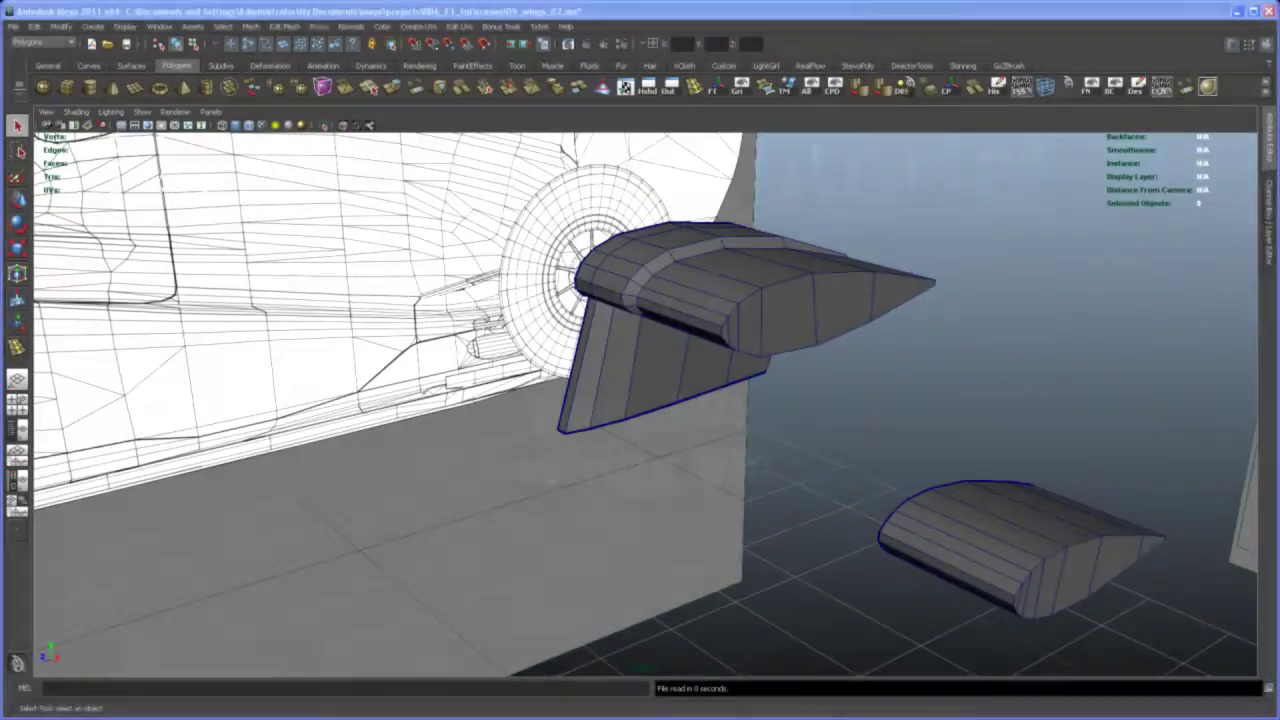
# Create a polygon cube and position it in the side view just behind the pod above the airbox
pyautogui.keyDown('alt'); pyautogui.moveTo(848, 345); pyautogui.dragTo(712, 322); pyautogui.keyUp('alt')
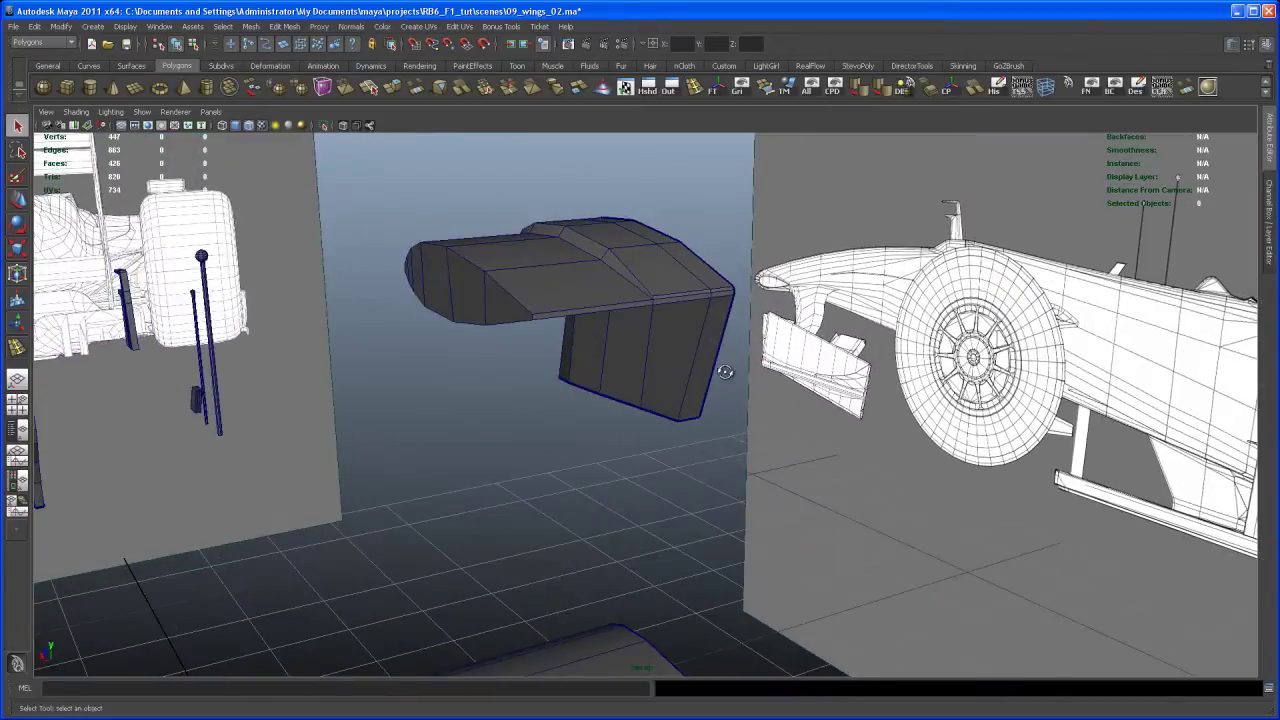
pyautogui.keyDown('alt'); pyautogui.moveTo(725, 372); pyautogui.dragTo(650, 330); pyautogui.keyUp('alt')
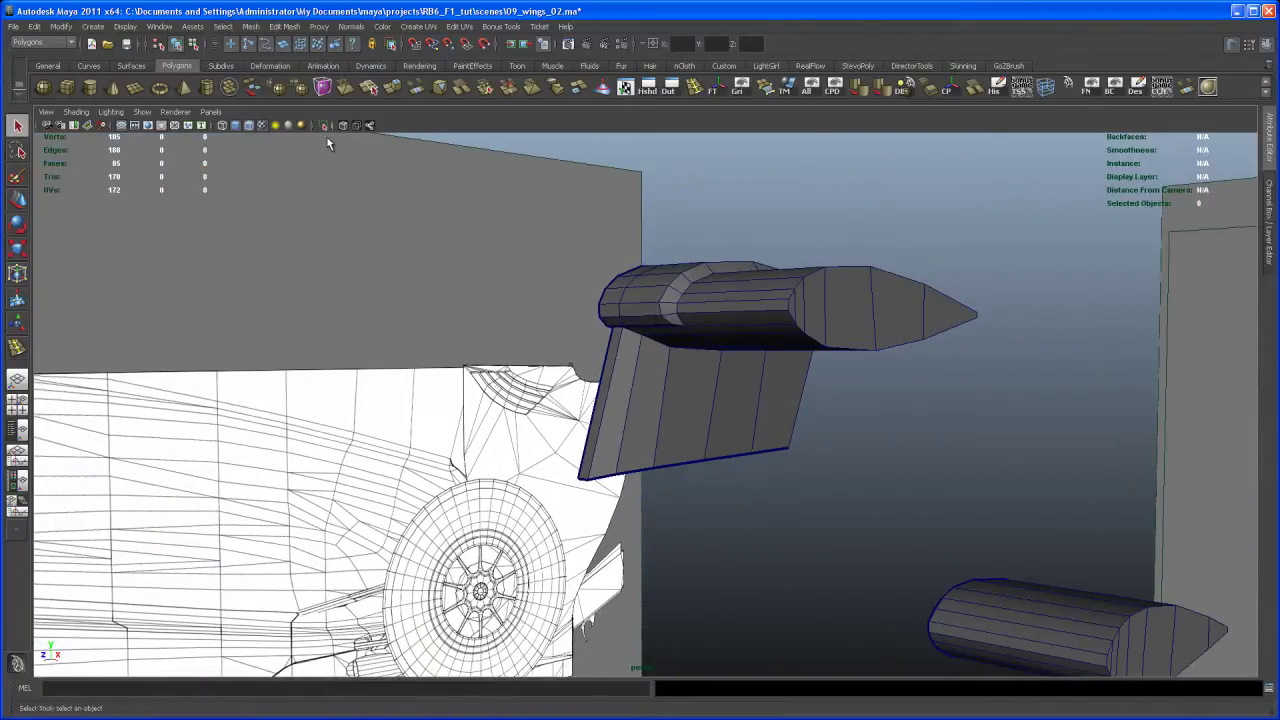
pyautogui.keyDown('alt'); pyautogui.moveTo(593, 333); pyautogui.dragTo(350, 252, button='right'); pyautogui.keyUp('alt')
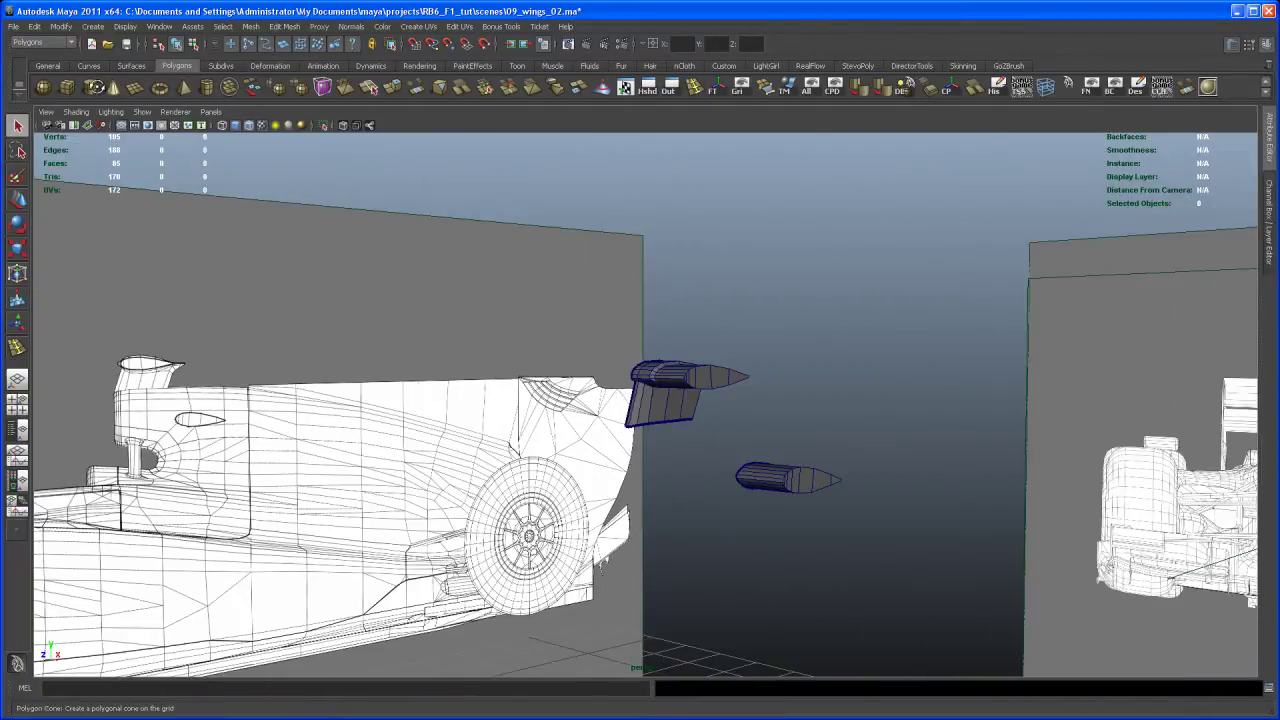
pyautogui.click(66, 90)
pyautogui.keyDown('alt'); pyautogui.moveTo(604, 394); pyautogui.dragTo(649, 533); pyautogui.keyUp('alt')
pyautogui.press('w')
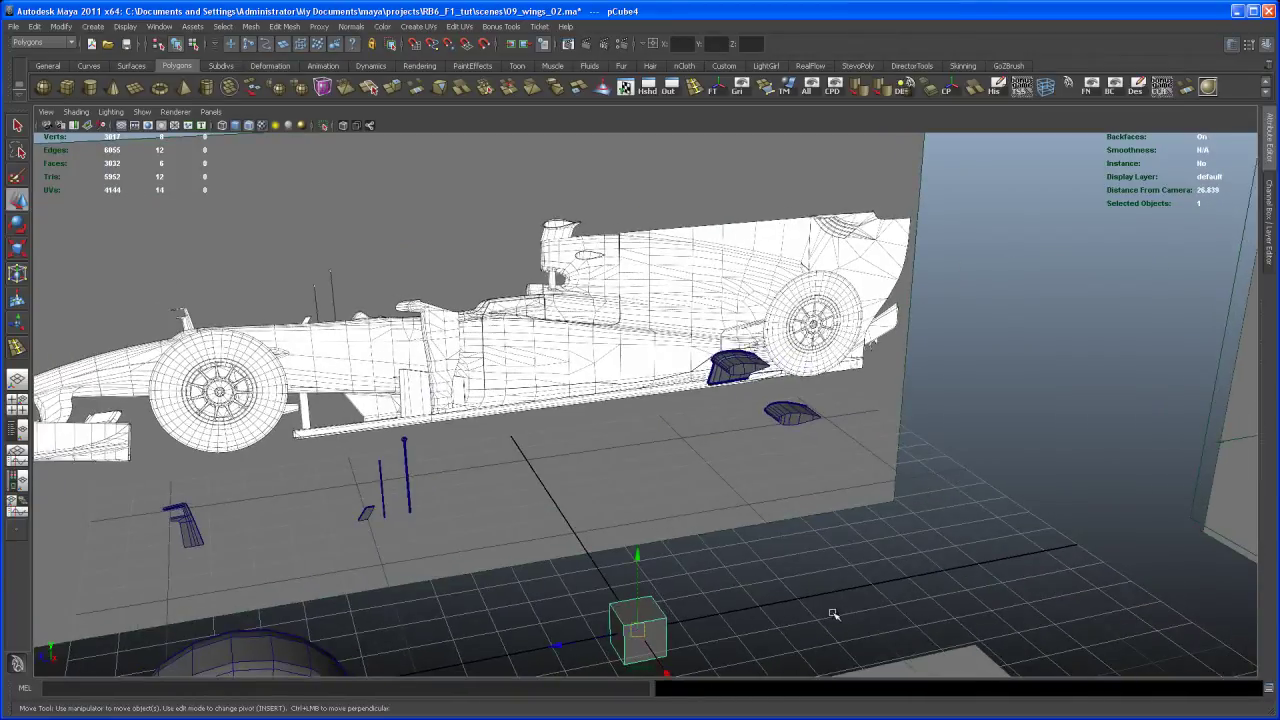
pyautogui.press('space')
pyautogui.press('space')
pyautogui.keyDown('alt'); pyautogui.moveTo(789, 451); pyautogui.dragTo(428, 366, button='right'); pyautogui.keyUp('alt')
pyautogui.keyDown('alt'); pyautogui.moveTo(533, 467); pyautogui.dragTo(499, 449, button='middle'); pyautogui.keyUp('alt')
pyautogui.moveTo(529, 588); pyautogui.dragTo(626, 378)
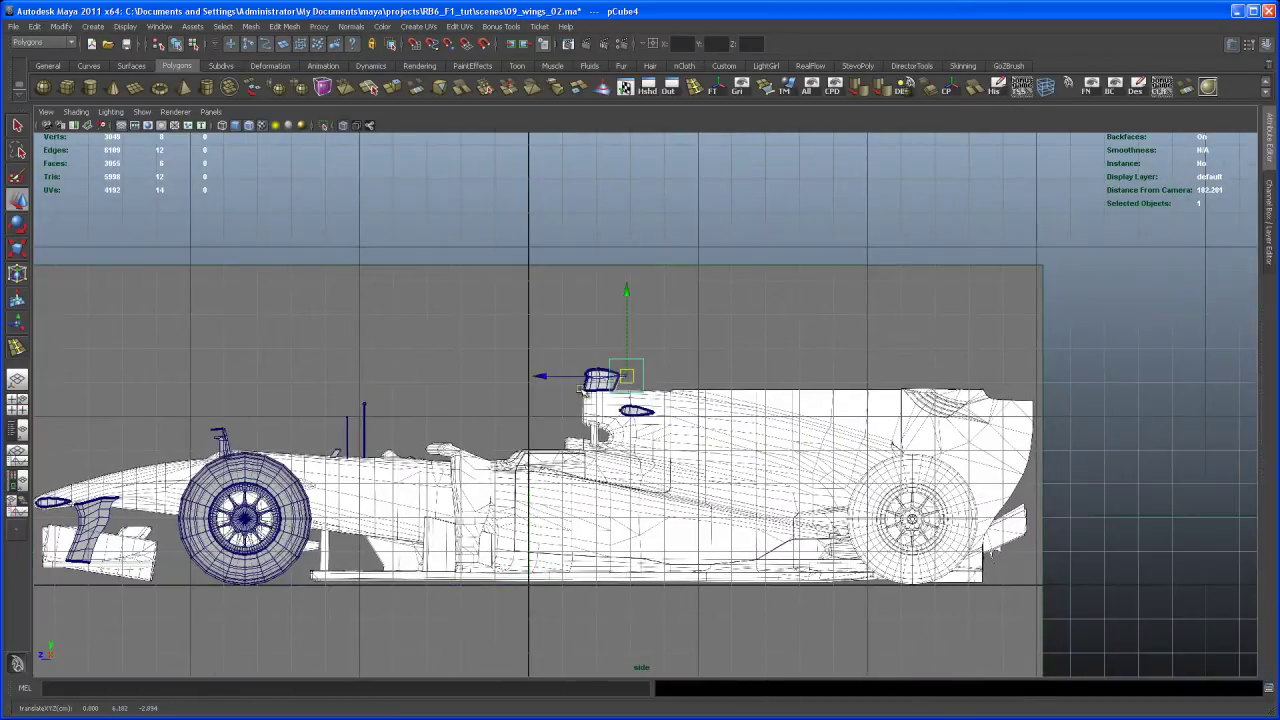
# Scale the cube down and flatten it into a thin bar over the reference's small tail behind the pod
pyautogui.keyDown('alt'); pyautogui.moveTo(583, 391); pyautogui.dragTo(1048, 702, button='right'); pyautogui.keyUp('alt')
pyautogui.keyDown('alt'); pyautogui.moveTo(513, 441); pyautogui.dragTo(674, 494, button='right'); pyautogui.keyUp('alt')
pyautogui.keyDown('alt'); pyautogui.moveTo(517, 429); pyautogui.dragTo(708, 520, button='middle'); pyautogui.keyUp('alt')
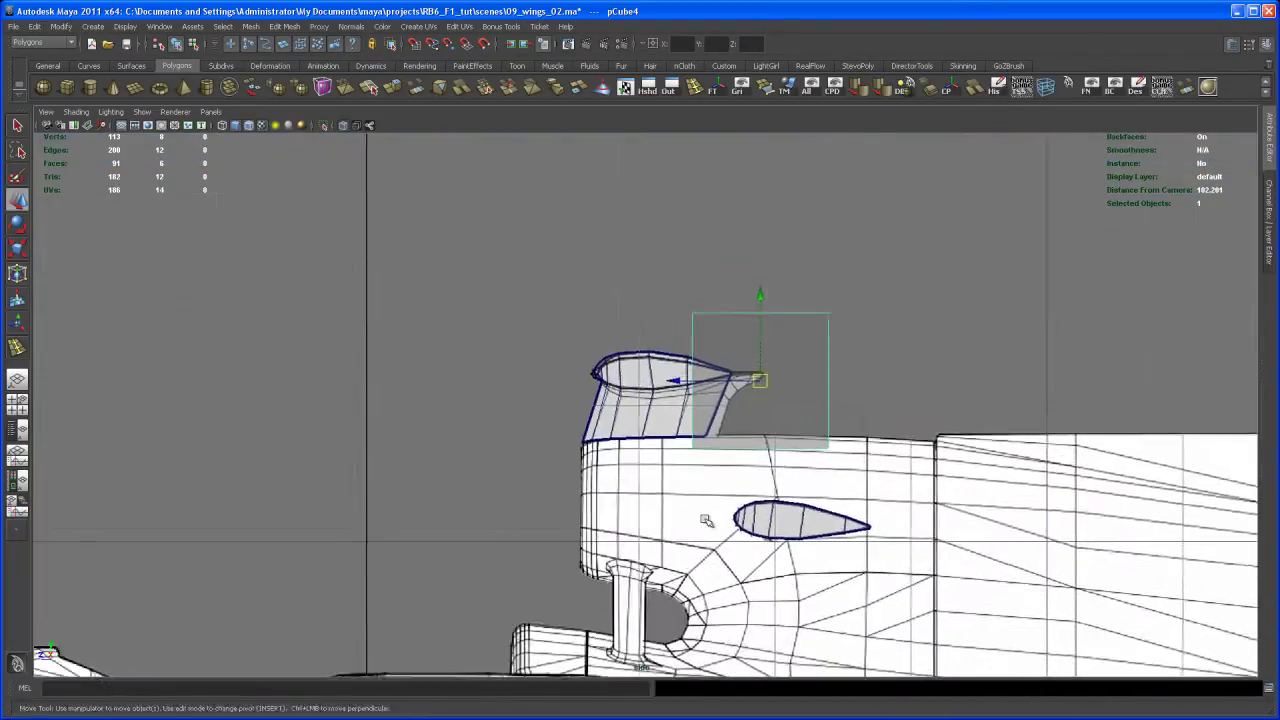
pyautogui.keyDown('alt'); pyautogui.moveTo(708, 520); pyautogui.dragTo(842, 558, button='right'); pyautogui.keyUp('alt')
pyautogui.keyDown('alt'); pyautogui.moveTo(653, 508); pyautogui.dragTo(394, 503, button='middle'); pyautogui.keyUp('alt')
pyautogui.keyDown('alt'); pyautogui.moveTo(394, 503); pyautogui.dragTo(520, 520, button='right'); pyautogui.keyUp('alt')
pyautogui.press('r')
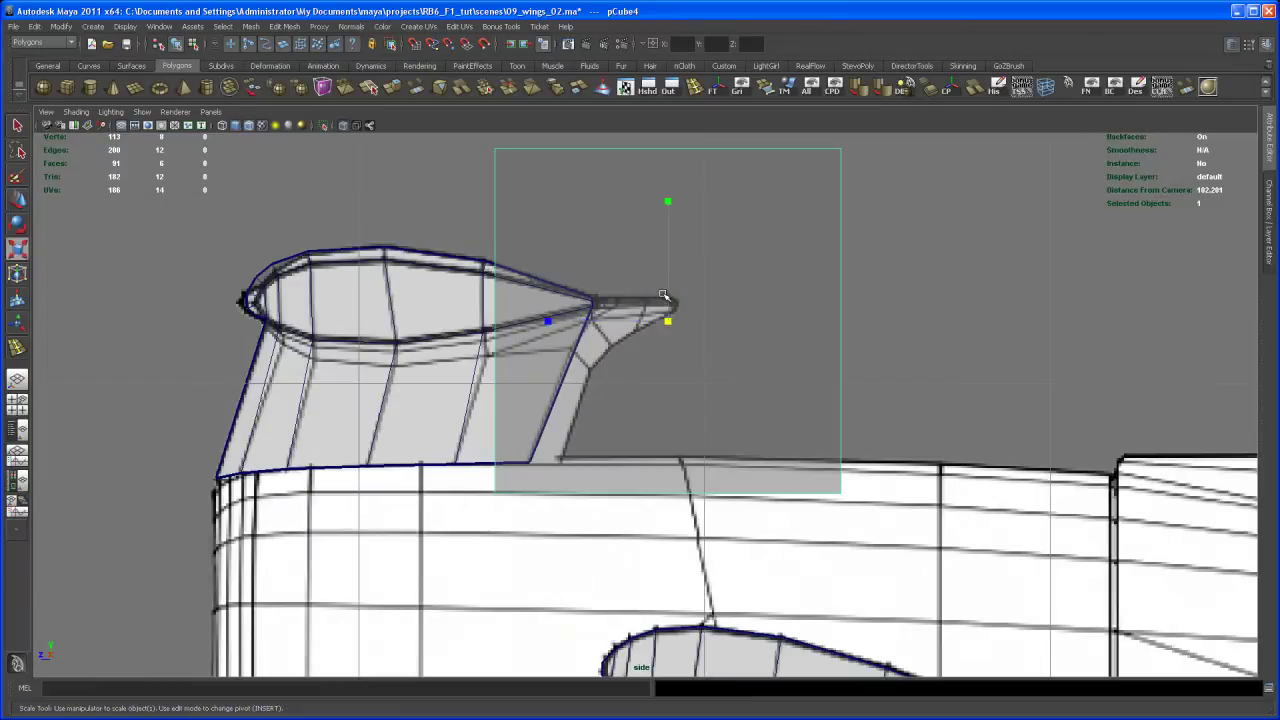
pyautogui.moveTo(675, 314); pyautogui.dragTo(636, 340)
pyautogui.moveTo(669, 205); pyautogui.dragTo(628, 307)
pyautogui.press('w')
pyautogui.press('space')
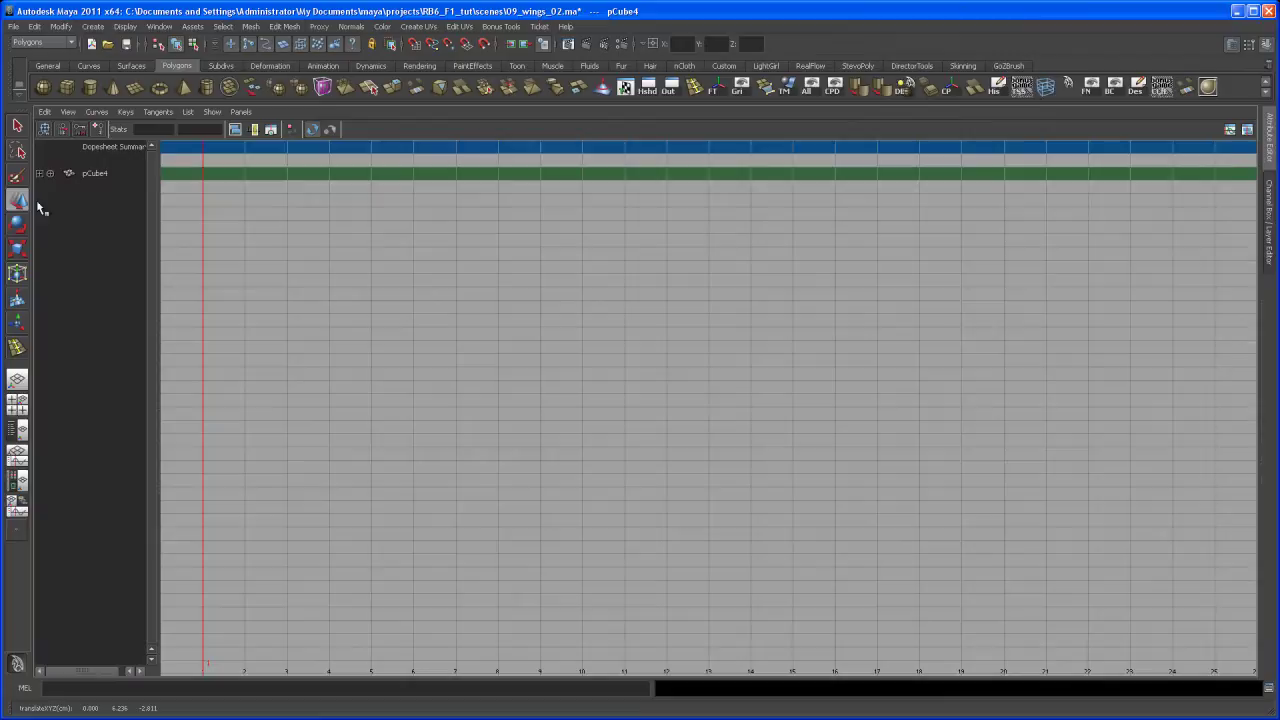
pyautogui.click(17, 380)
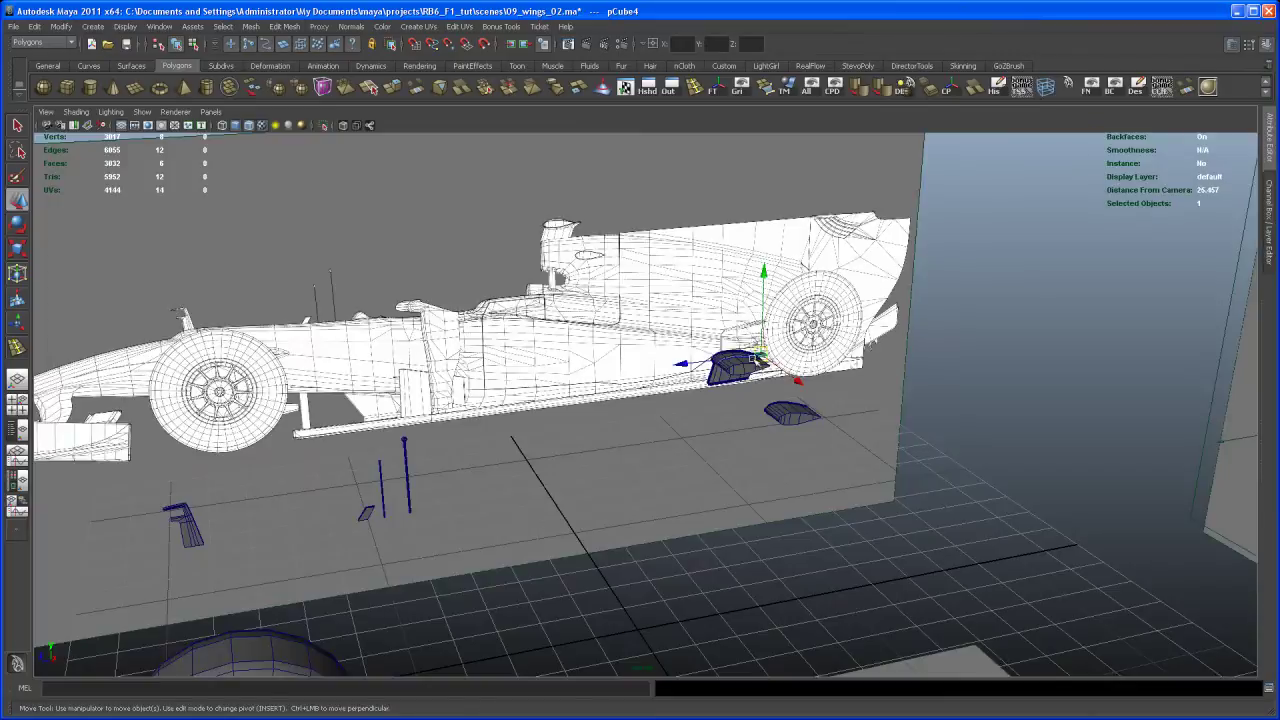
pyautogui.press('space')
pyautogui.press('space')
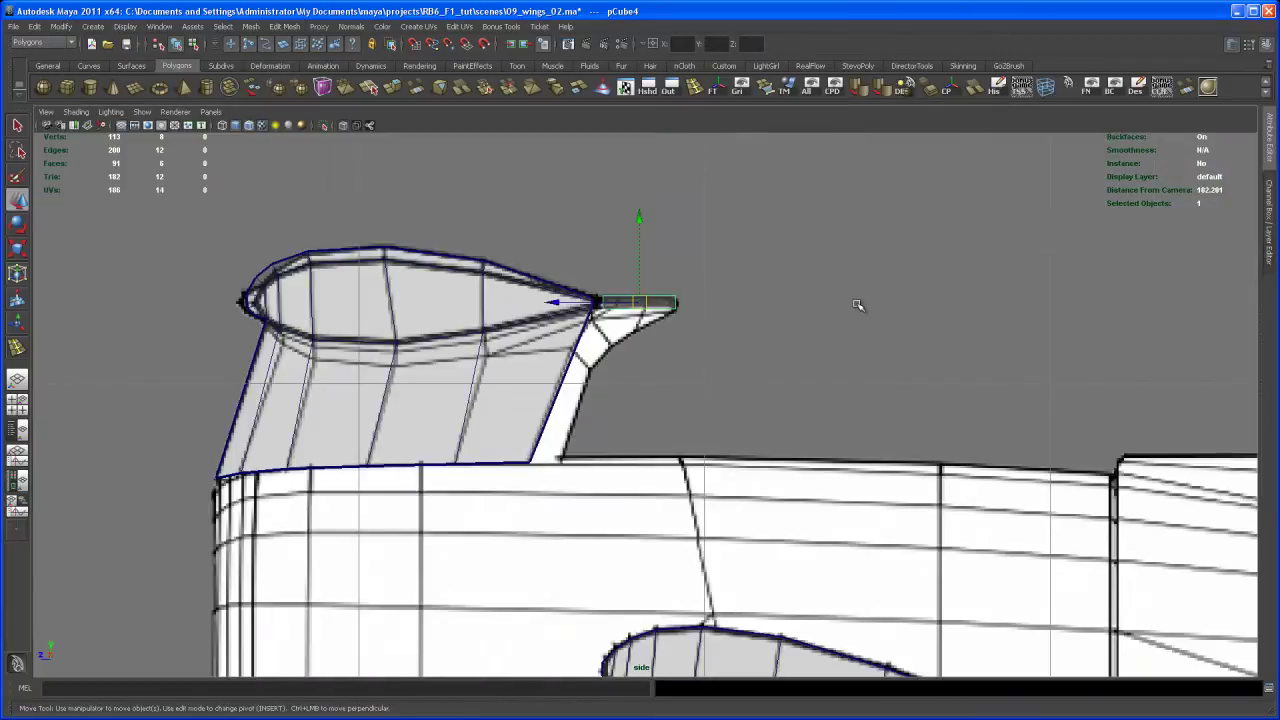
# Align the bar's upper vertices vertically with the upper corner of the pod's trailing edge using vertex snapping
pyautogui.press('f')
pyautogui.keyDown('alt'); pyautogui.moveTo(726, 423); pyautogui.dragTo(757, 383, button='middle'); pyautogui.keyUp('alt')
pyautogui.keyDown('alt'); pyautogui.moveTo(757, 383); pyautogui.dragTo(744, 418, button='right'); pyautogui.keyUp('alt')
pyautogui.keyDown('alt'); pyautogui.moveTo(744, 418); pyautogui.dragTo(750, 399, button='middle'); pyautogui.keyUp('alt')
pyautogui.scroll(3, 735, 395)
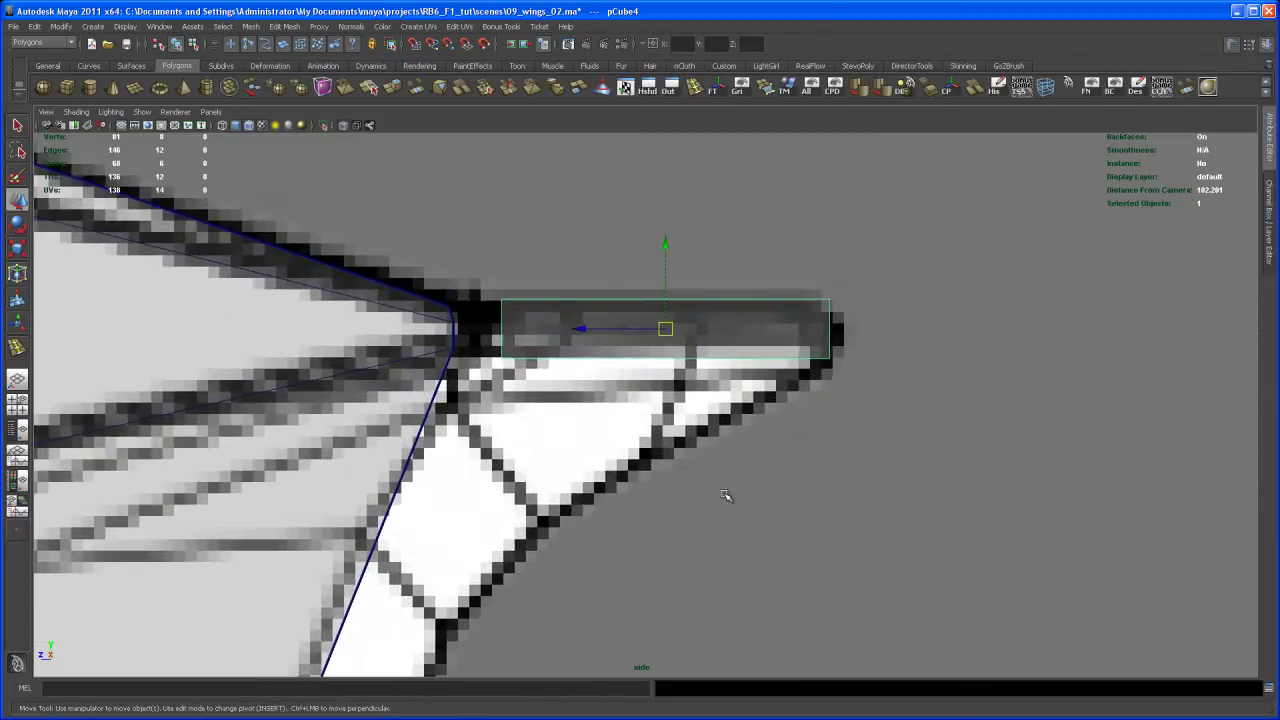
pyautogui.moveTo(562, 303); pyautogui.dragTo(527, 303, button='right')
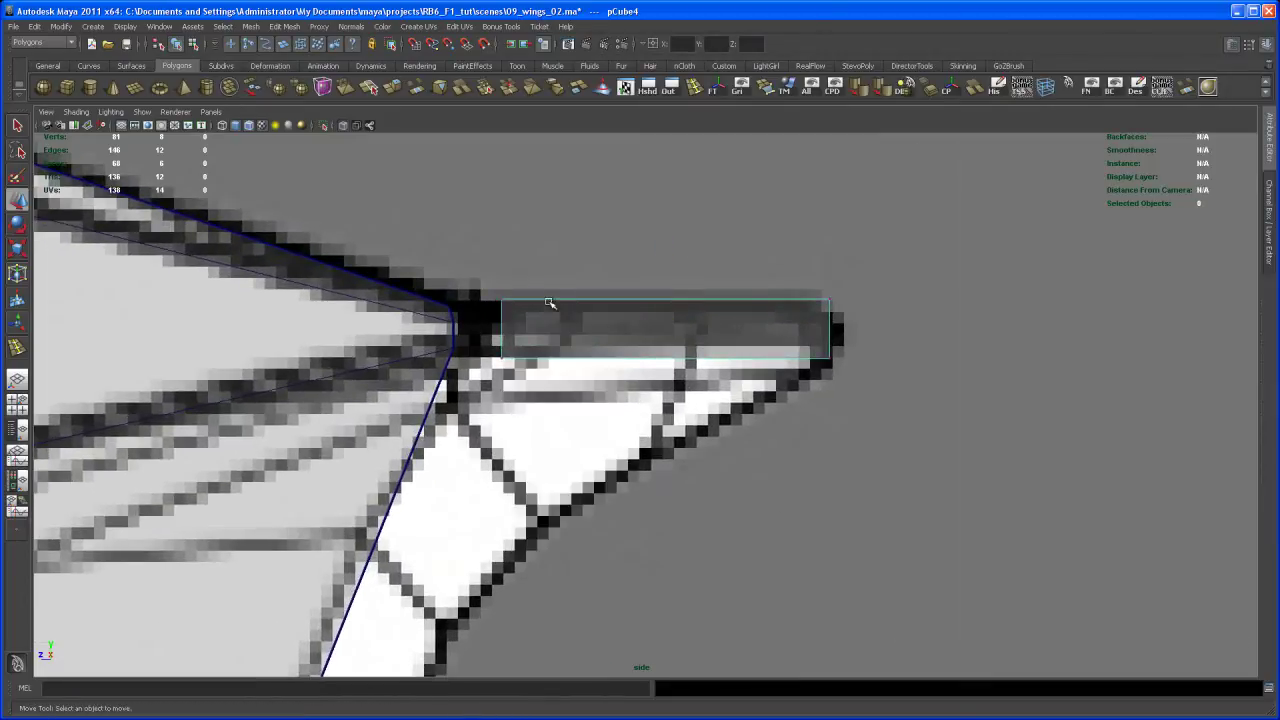
pyautogui.keyDown('alt'); pyautogui.moveTo(564, 317); pyautogui.dragTo(543, 310, button='middle'); pyautogui.keyUp('alt')
pyautogui.moveTo(466, 266); pyautogui.dragTo(818, 318)
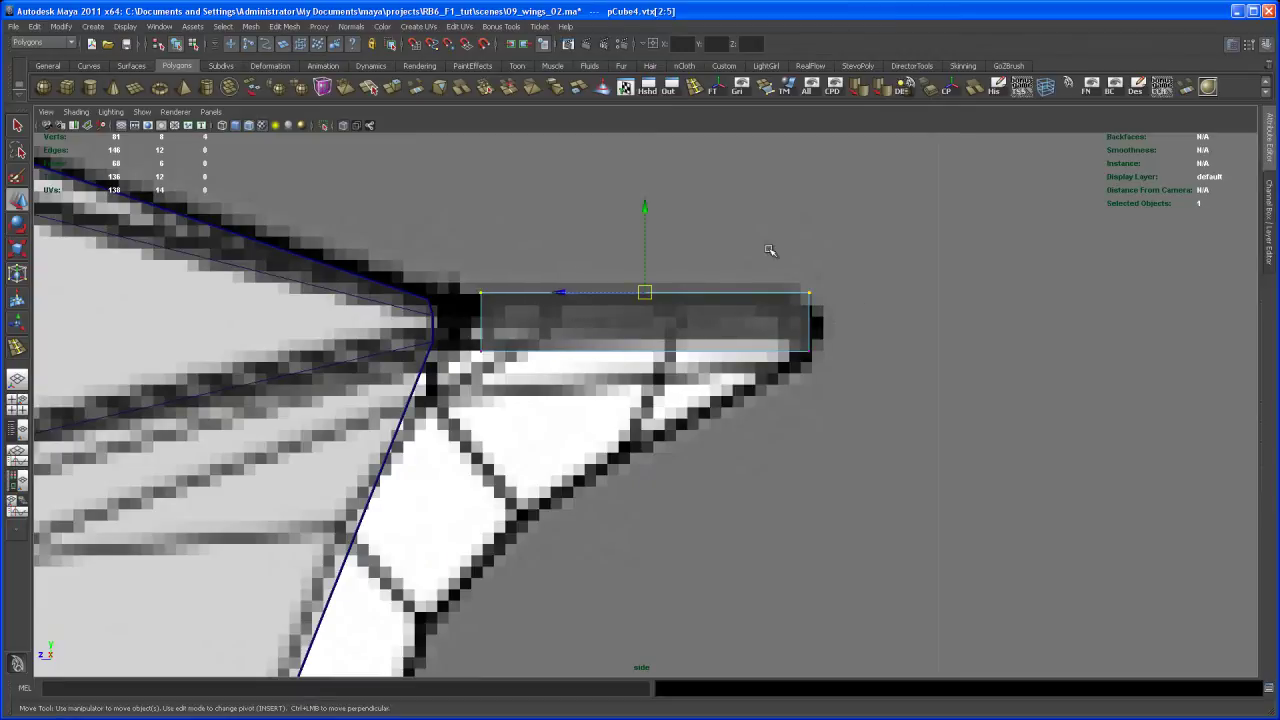
pyautogui.moveTo(647, 209); pyautogui.dragTo(638, 243)
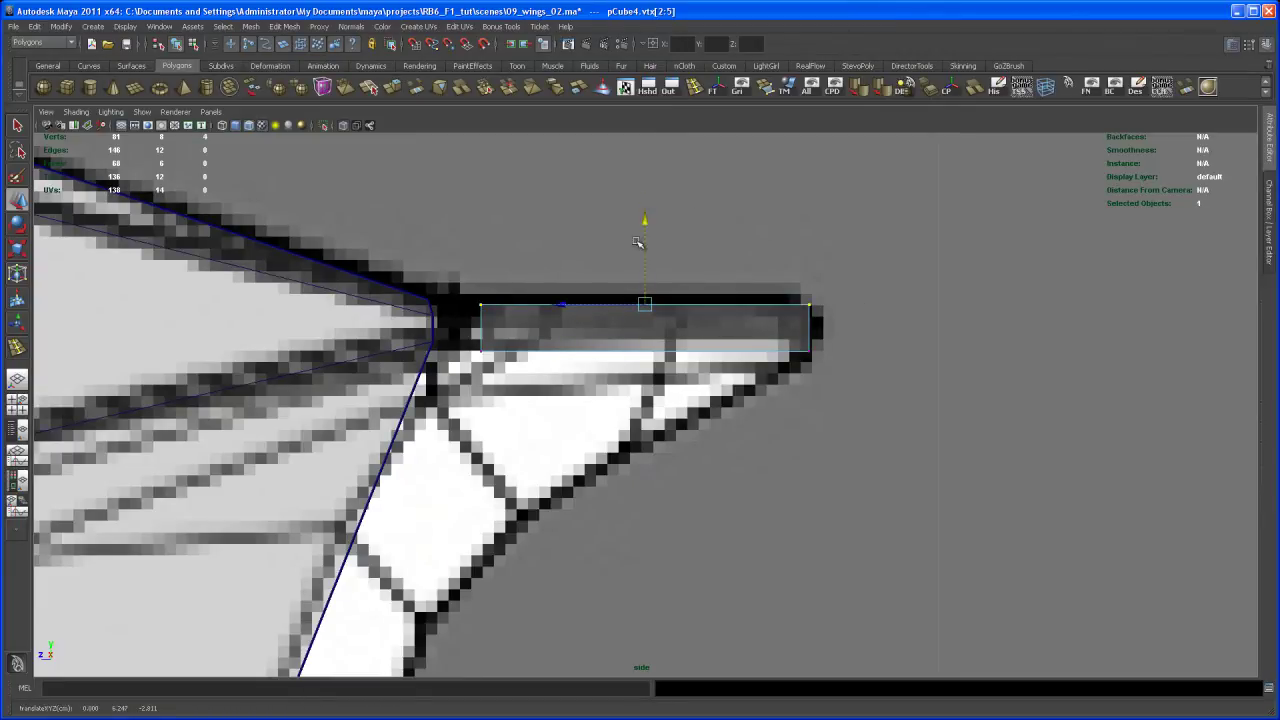
pyautogui.press('v')
pyautogui.moveTo(430, 301); pyautogui.dragTo(438, 311, button='middle')
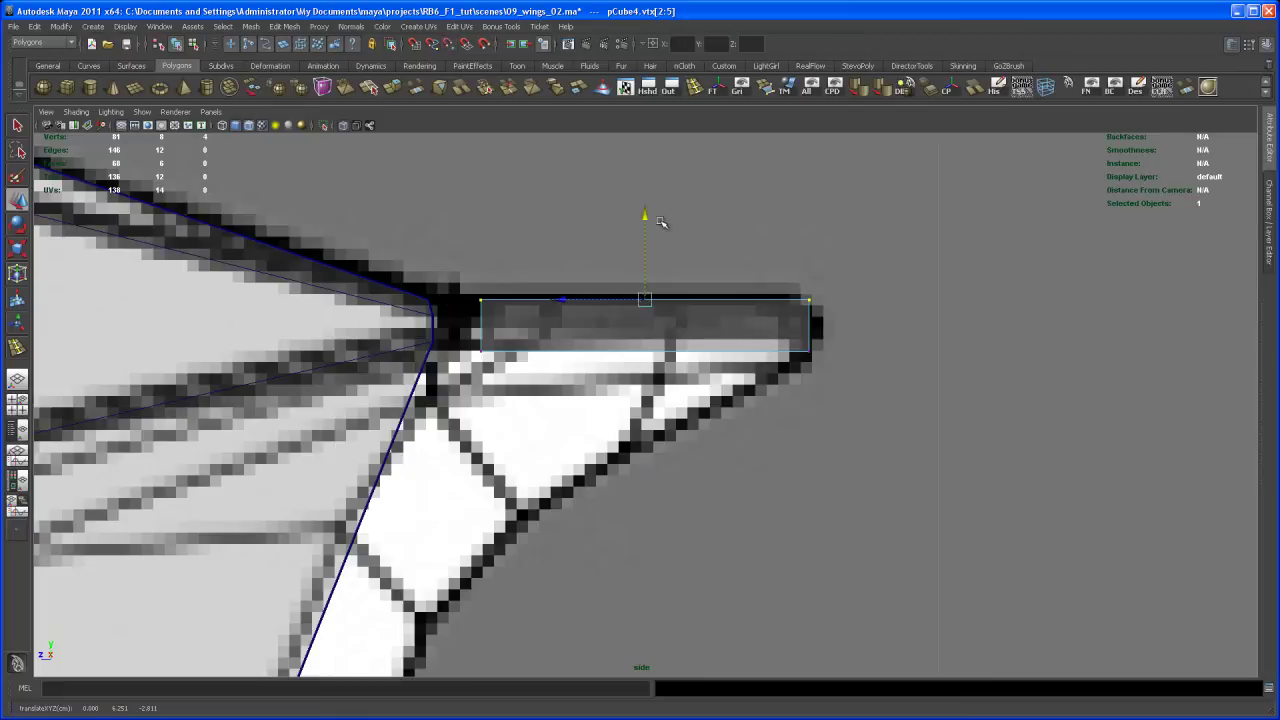
pyautogui.moveTo(646, 216); pyautogui.dragTo(650, 221)
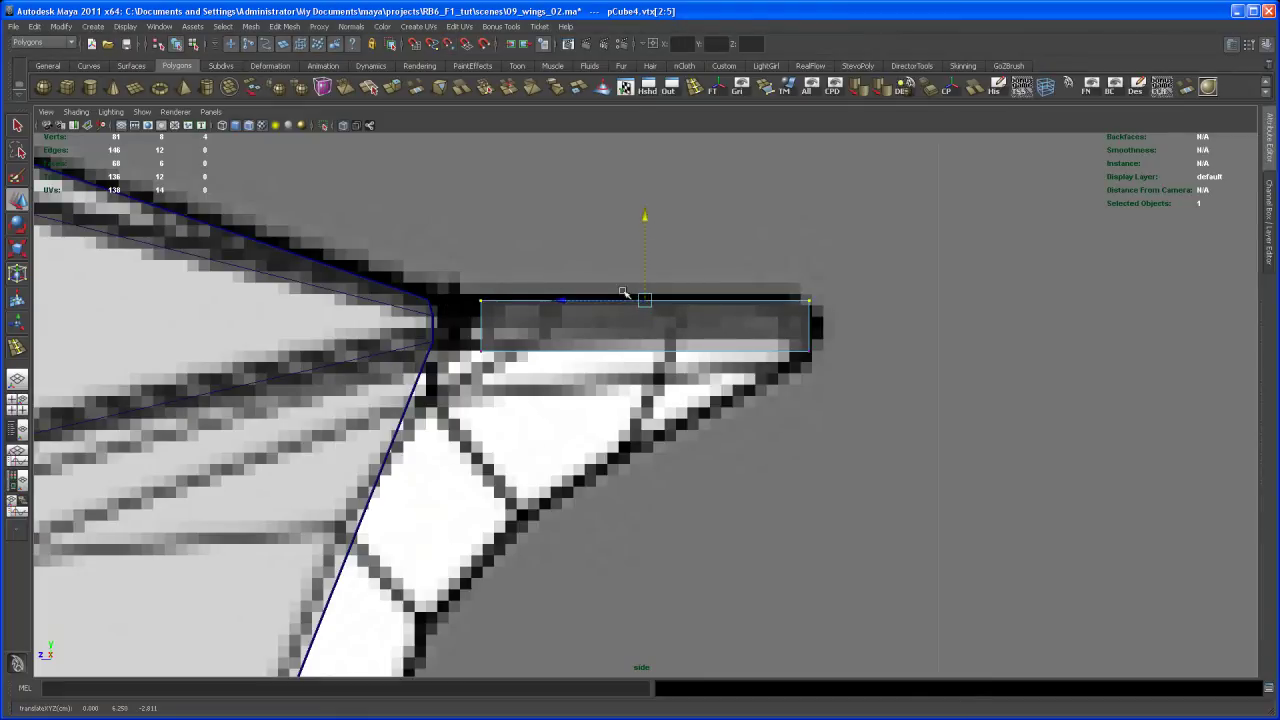
pyautogui.moveTo(645, 221); pyautogui.dragTo(646, 228)
pyautogui.hotkey('ctrl', 'z')
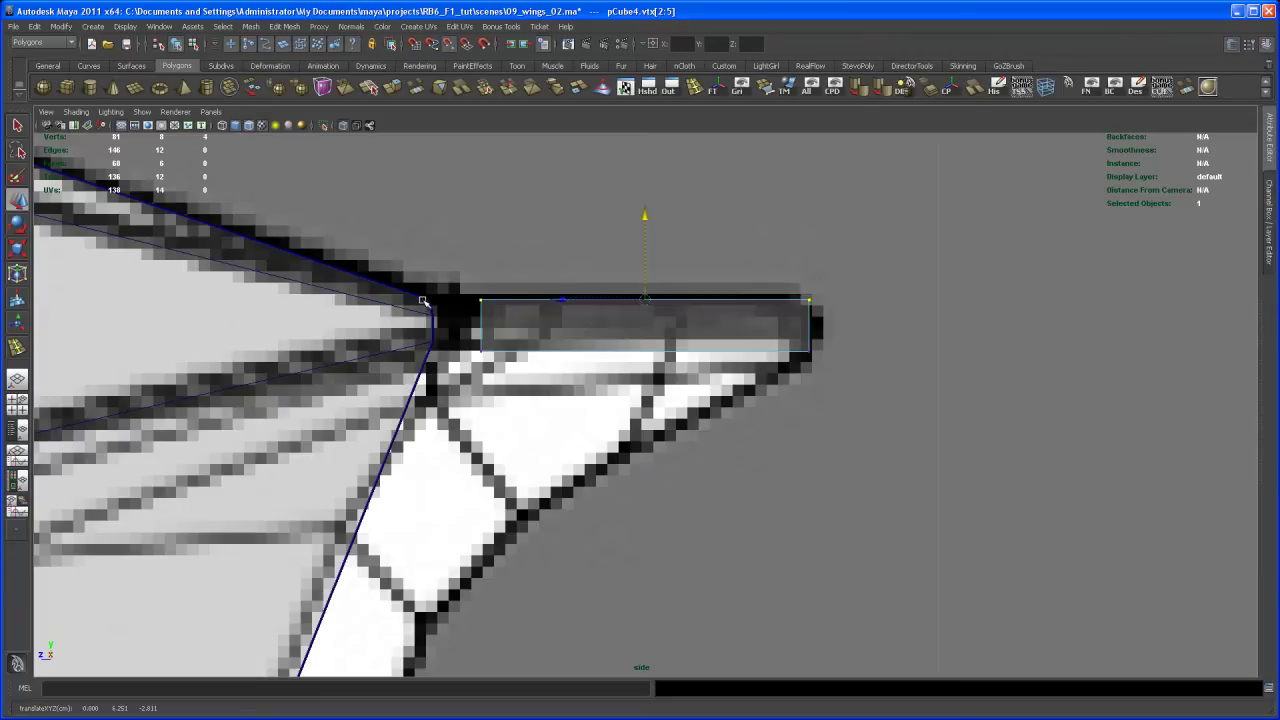
# Raise the bar's lower vertices and snap them to the height of the trailing edge's lower corner
pyautogui.moveTo(462, 334); pyautogui.dragTo(848, 406)
pyautogui.moveTo(646, 272)
pyautogui.mouseDown()
pyautogui.moveTo(646, 283)
pyautogui.moveTo(645, 268)
pyautogui.mouseUp()
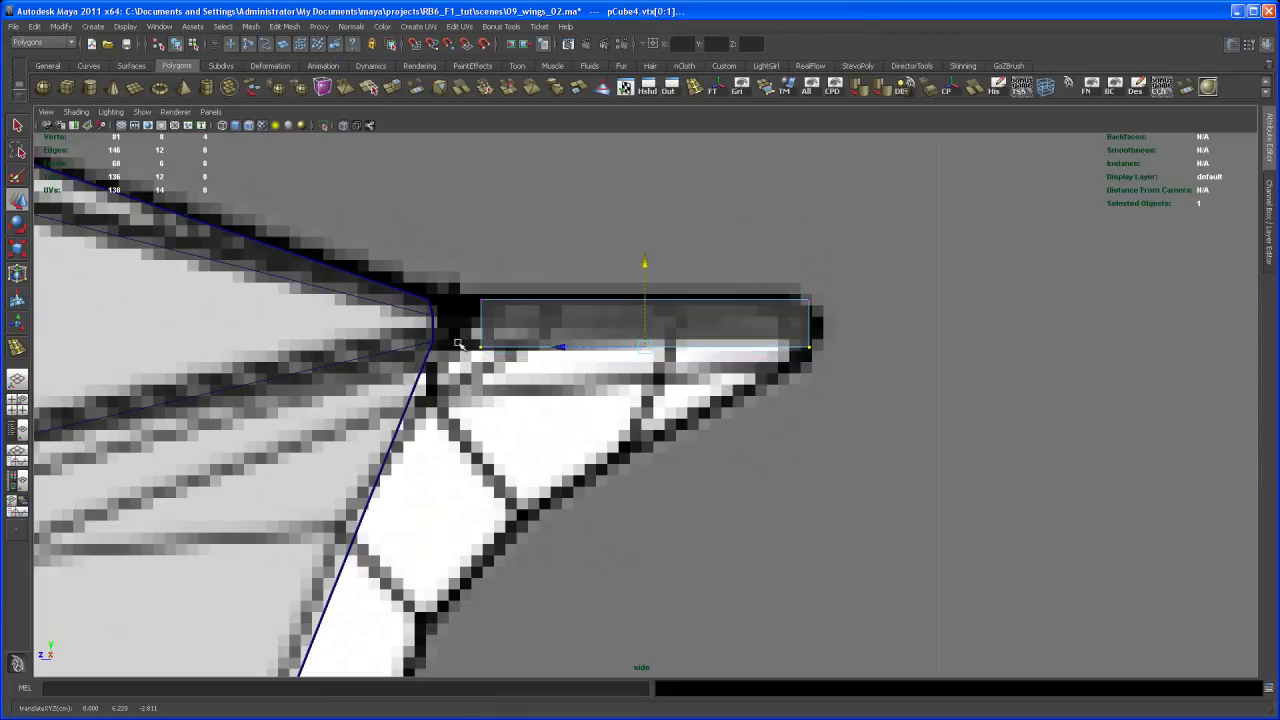
pyautogui.moveTo(432, 343); pyautogui.dragTo(432, 341, button='middle')
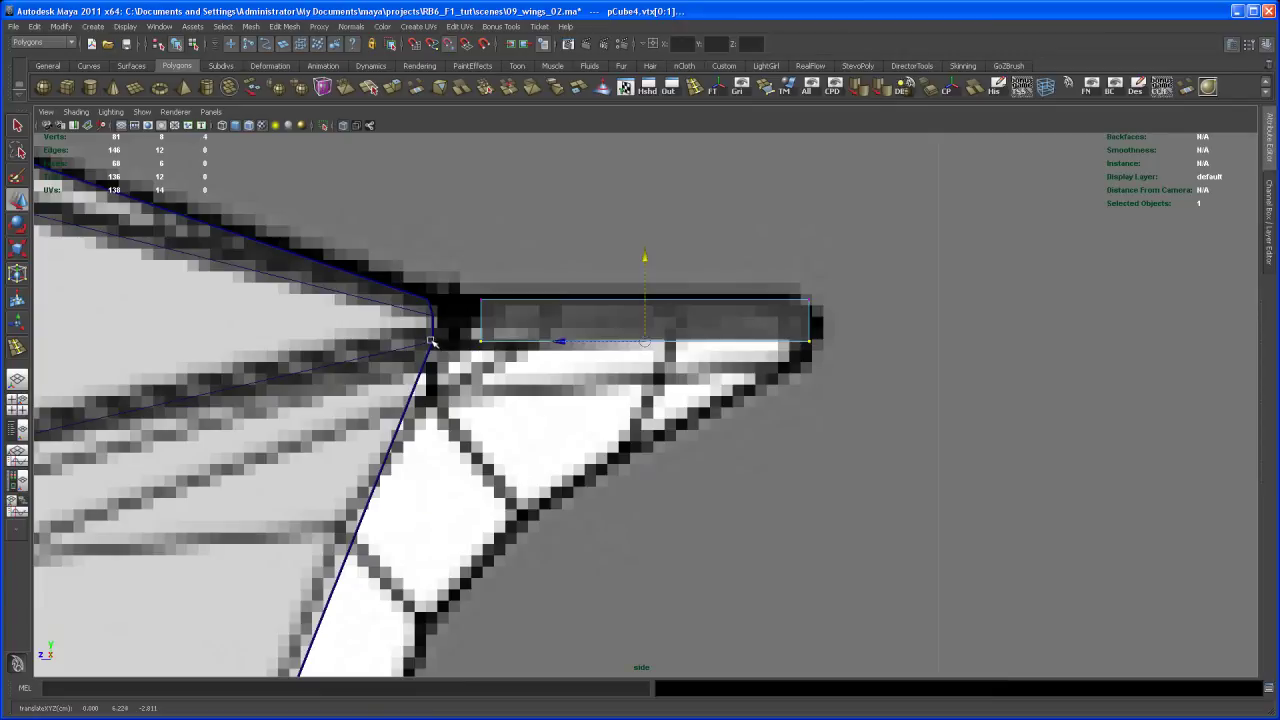
pyautogui.scroll(3, 475, 358)
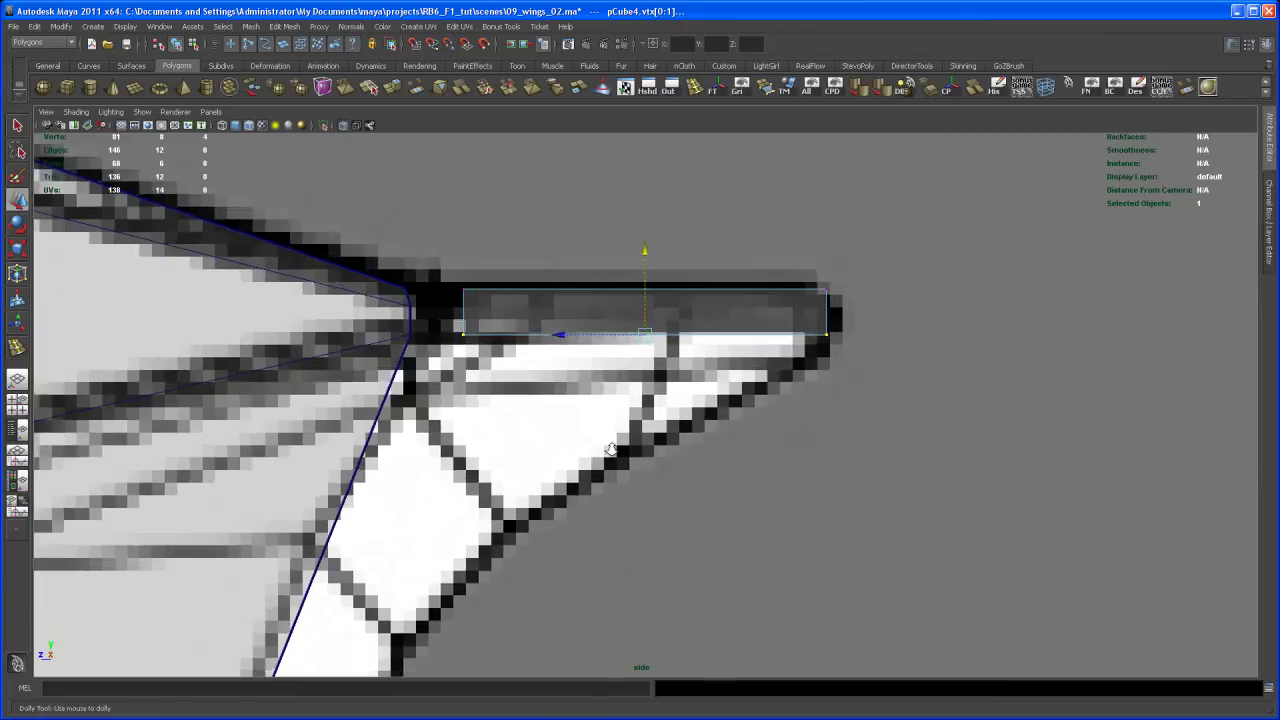
# Split the thin block lengthwise with an edge loop through the middle of its width
pyautogui.press('space')
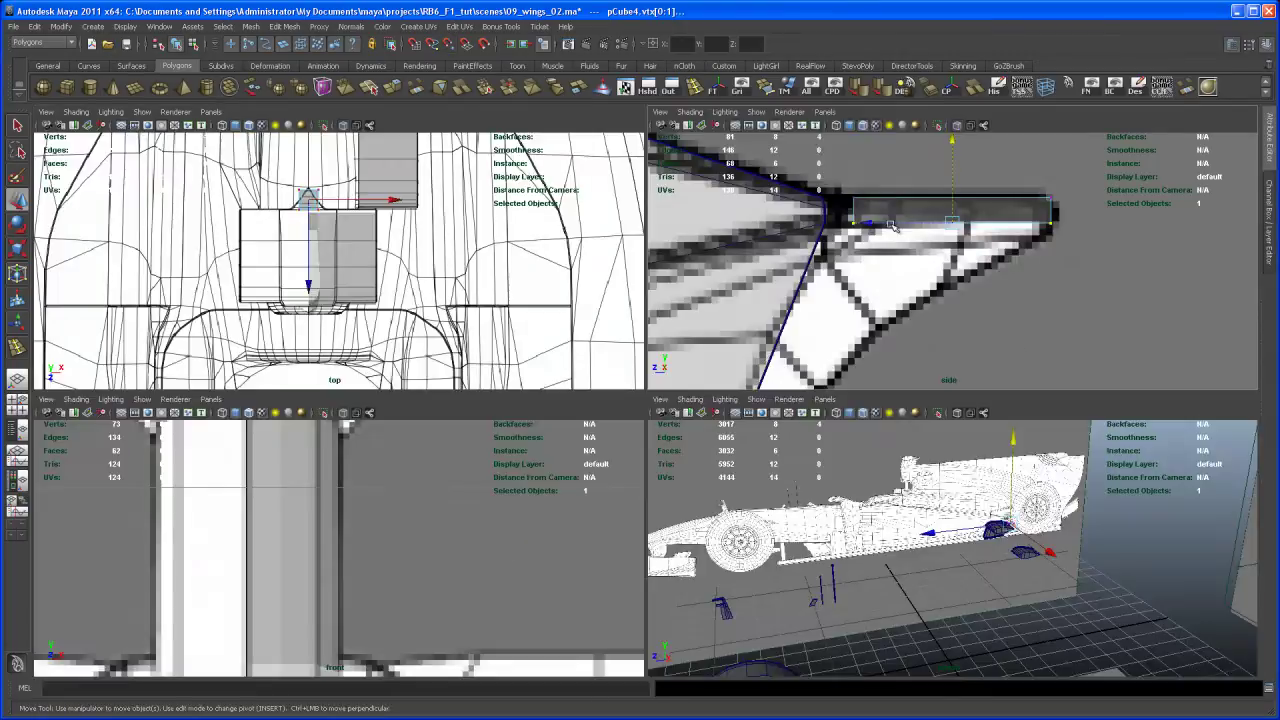
pyautogui.press('space')
pyautogui.press('space')
pyautogui.press('space')
pyautogui.press('space')
pyautogui.keyDown('alt'); pyautogui.moveTo(919, 519); pyautogui.dragTo(754, 529); pyautogui.keyUp('alt')
pyautogui.keyDown('alt'); pyautogui.moveTo(754, 529); pyautogui.dragTo(538, 518, button='right'); pyautogui.keyUp('alt')
pyautogui.keyDown('alt'); pyautogui.moveTo(538, 518); pyautogui.dragTo(497, 457); pyautogui.keyUp('alt')
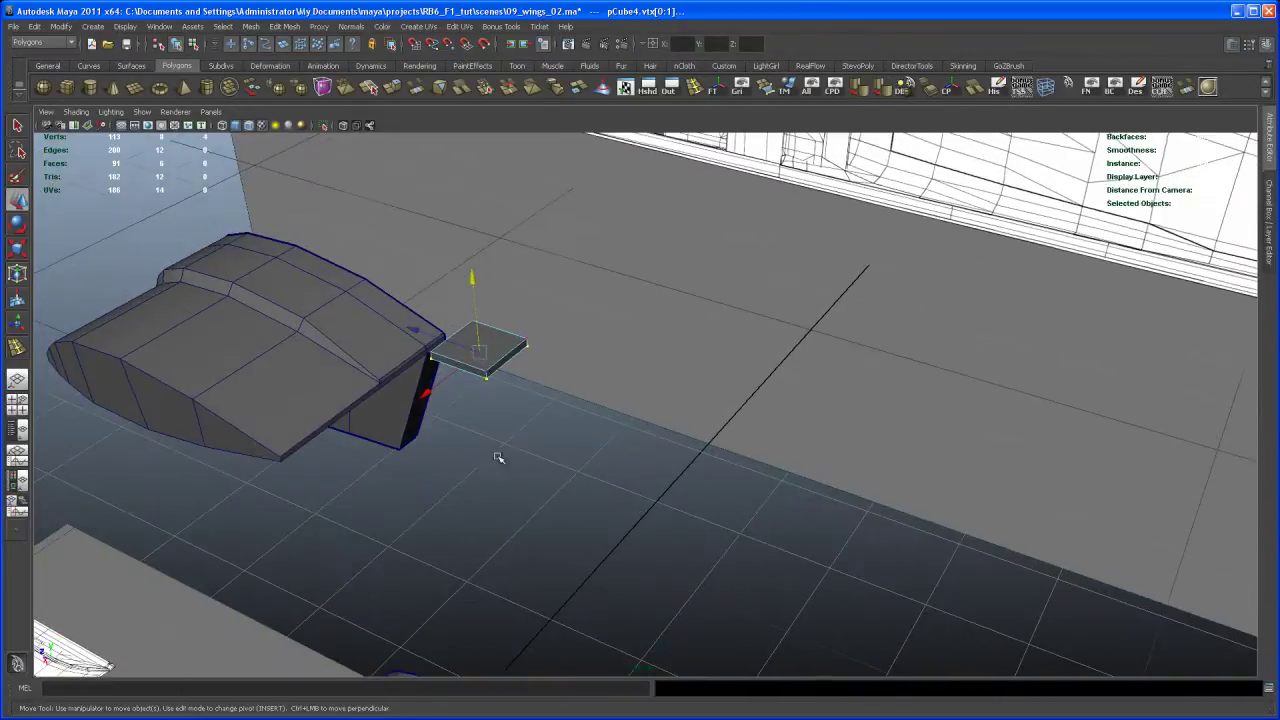
pyautogui.keyDown('alt'); pyautogui.moveTo(497, 457); pyautogui.dragTo(514, 506, button='right'); pyautogui.keyUp('alt')
pyautogui.keyDown('alt'); pyautogui.moveTo(514, 506); pyautogui.dragTo(605, 355, button='middle'); pyautogui.keyUp('alt')
pyautogui.keyDown('alt'); pyautogui.moveTo(605, 355); pyautogui.dragTo(588, 555, button='right'); pyautogui.keyUp('alt')
pyautogui.moveTo(533, 302); pyautogui.dragTo(535, 285, button='right')
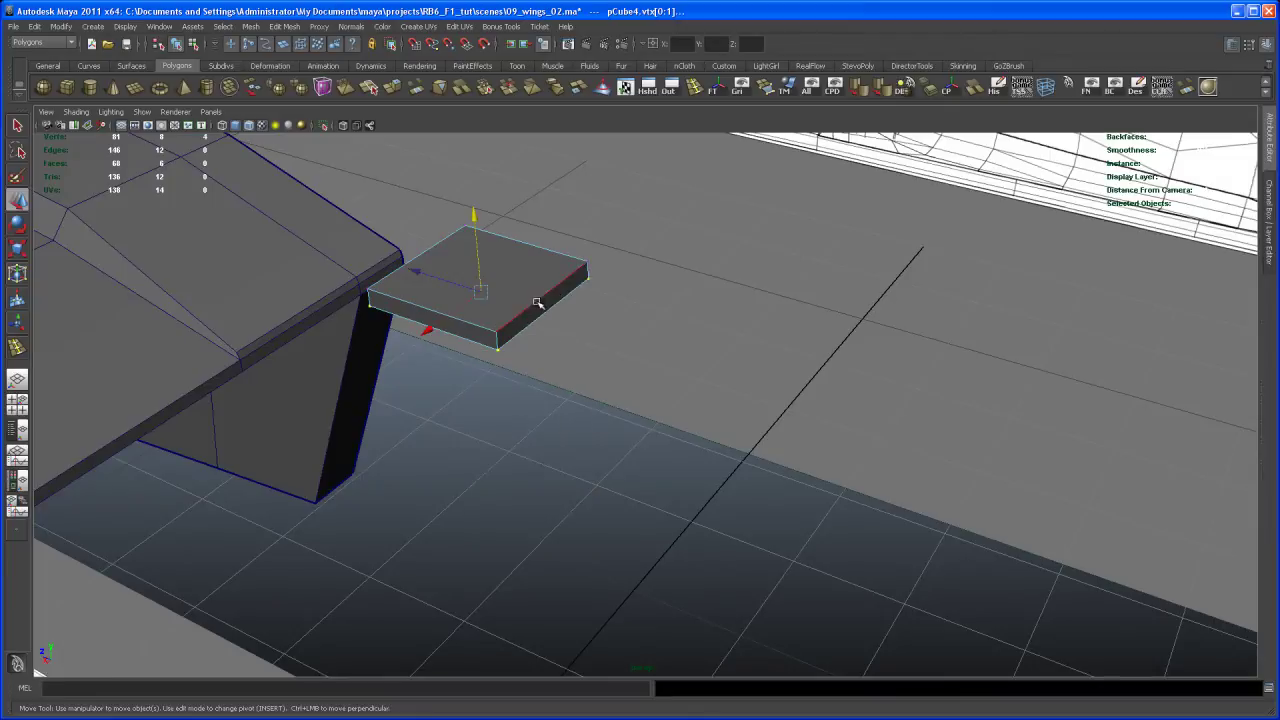
pyautogui.click(538, 312)
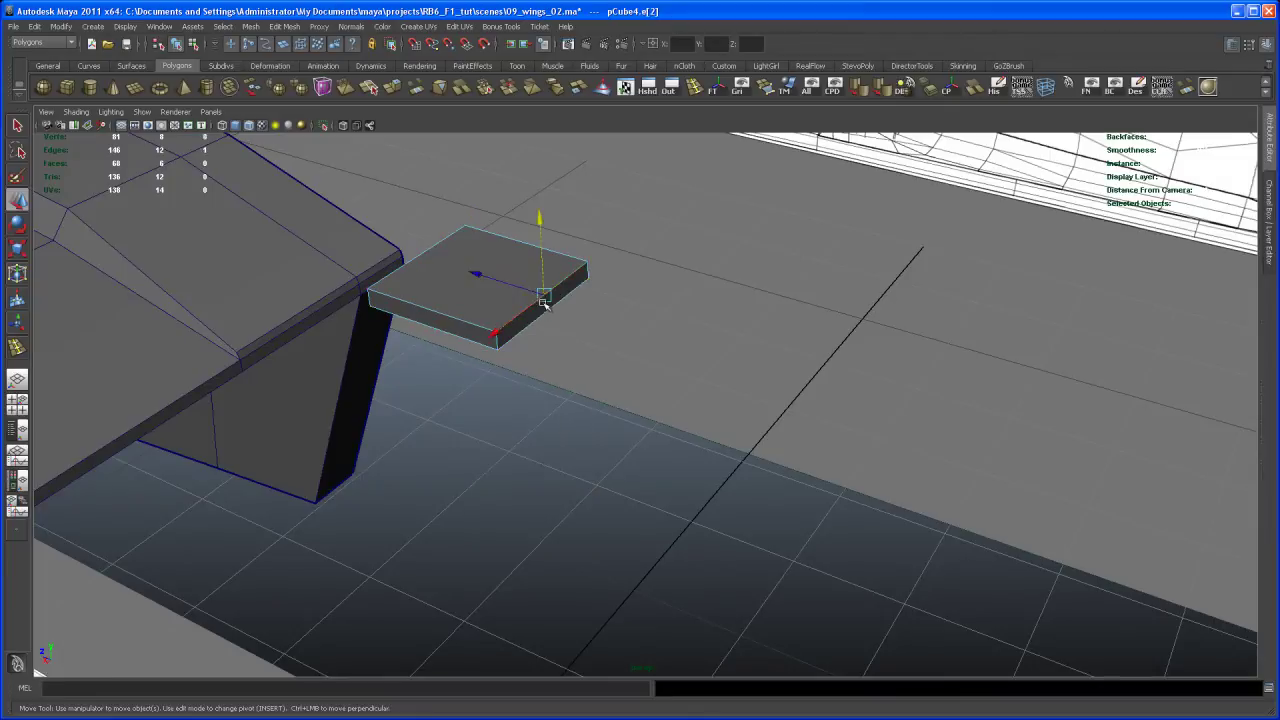
pyautogui.keyDown('shift'); pyautogui.moveTo(543, 297); pyautogui.dragTo(561, 338, button='right'); pyautogui.keyUp('shift')
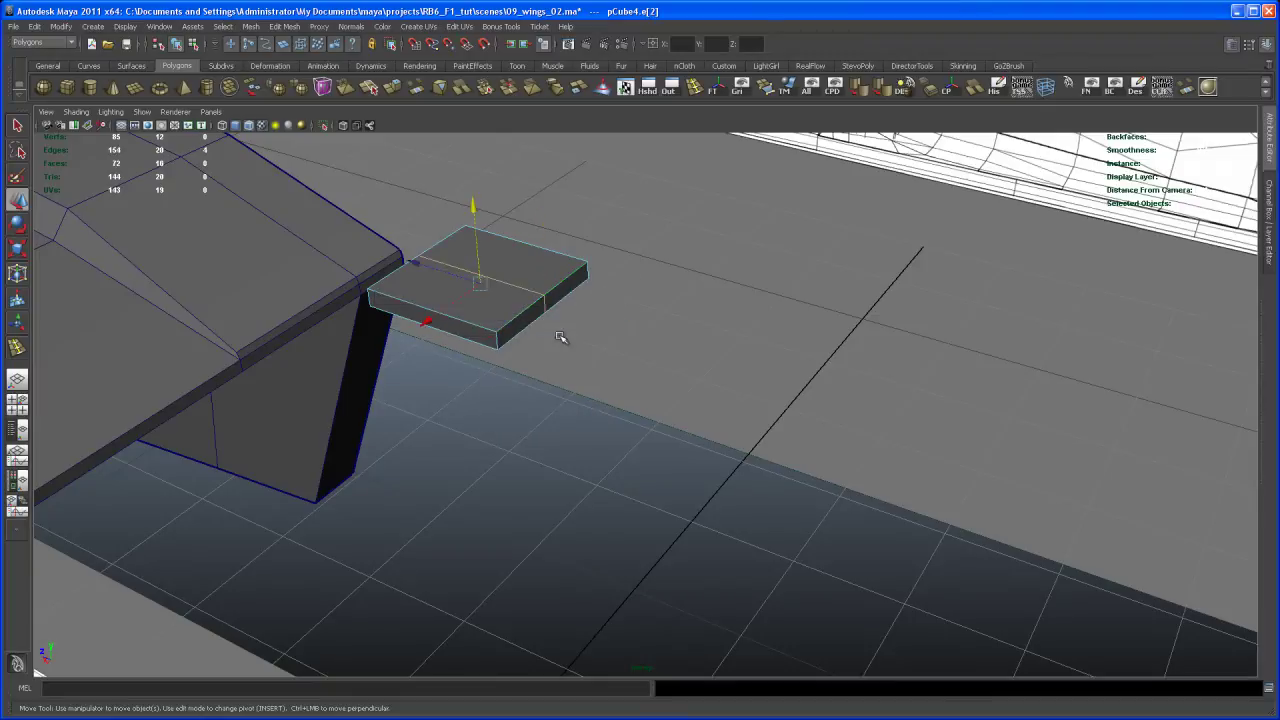
# Delete the faces of the block's half lying on the opposite side of the centre line from the pod
pyautogui.keyDown('alt'); pyautogui.moveTo(600, 328); pyautogui.dragTo(697, 458); pyautogui.keyUp('alt')
pyautogui.keyDown('alt'); pyautogui.moveTo(545, 385); pyautogui.dragTo(558, 323); pyautogui.keyUp('alt')
pyautogui.moveTo(534, 339); pyautogui.dragTo(555, 375, button='right')
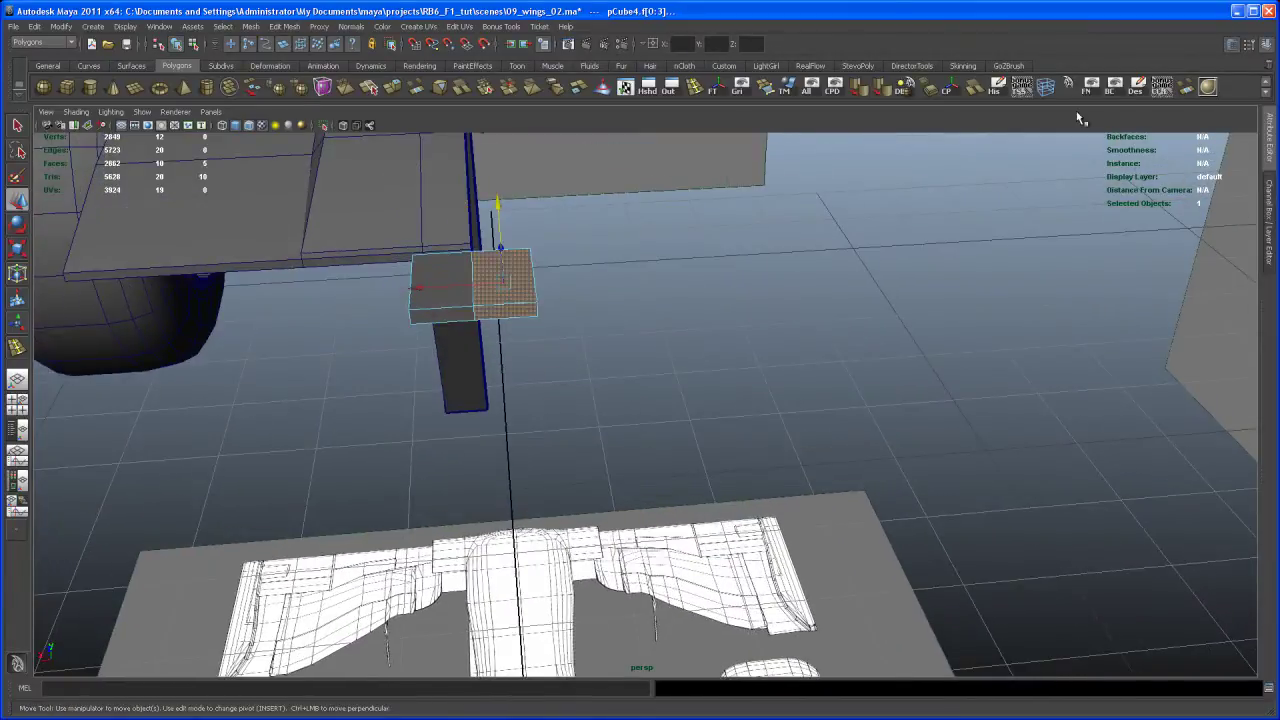
pyautogui.press('Delete')
# Insert a horizontal edge loop around the remaining half block, dividing its thickness
pyautogui.keyDown('alt'); pyautogui.moveTo(605, 317); pyautogui.dragTo(629, 457); pyautogui.keyUp('alt')
pyautogui.keyDown('alt'); pyautogui.moveTo(629, 457); pyautogui.dragTo(440, 534, button='middle'); pyautogui.keyUp('alt')
pyautogui.keyDown('alt'); pyautogui.moveTo(440, 534); pyautogui.dragTo(554, 554); pyautogui.keyUp('alt')
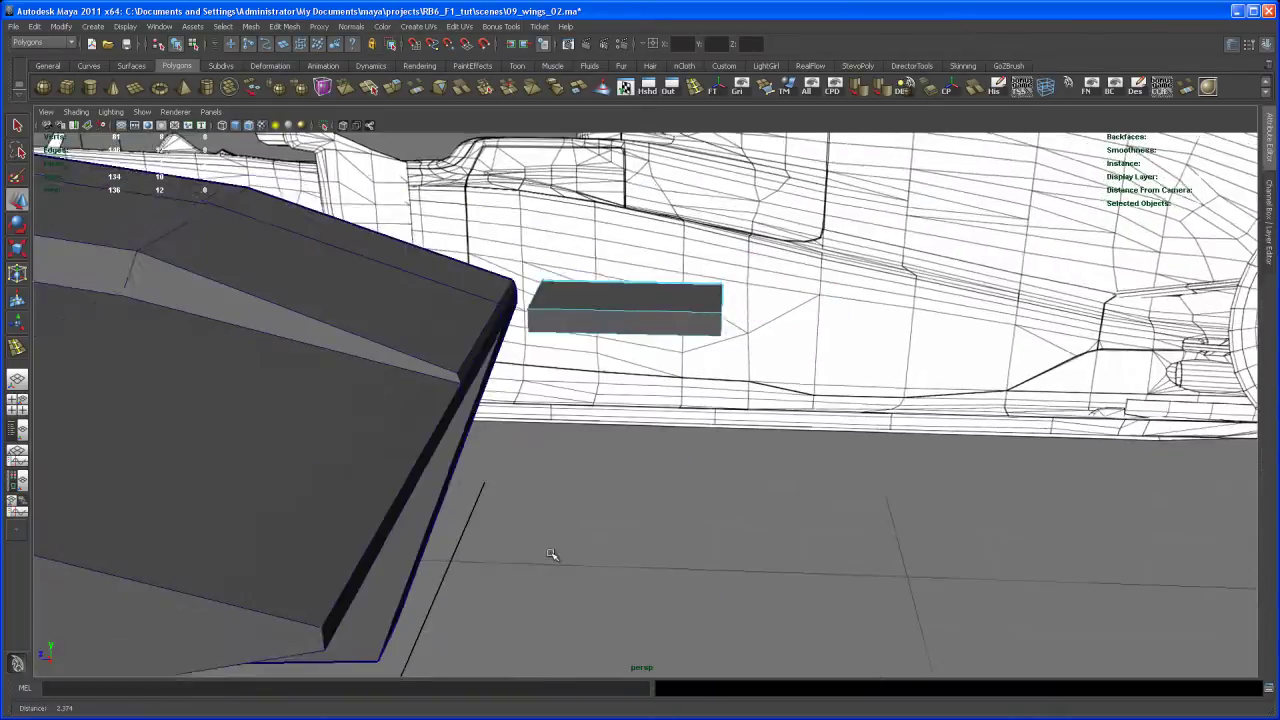
pyautogui.keyDown('alt'); pyautogui.moveTo(554, 554); pyautogui.dragTo(528, 540, button='middle'); pyautogui.keyUp('alt')
pyautogui.keyDown('alt'); pyautogui.moveTo(528, 541); pyautogui.dragTo(686, 238); pyautogui.keyUp('alt')
pyautogui.click(606, 278)
pyautogui.keyDown('alt'); pyautogui.moveTo(590, 292); pyautogui.dragTo(533, 333); pyautogui.keyUp('alt')
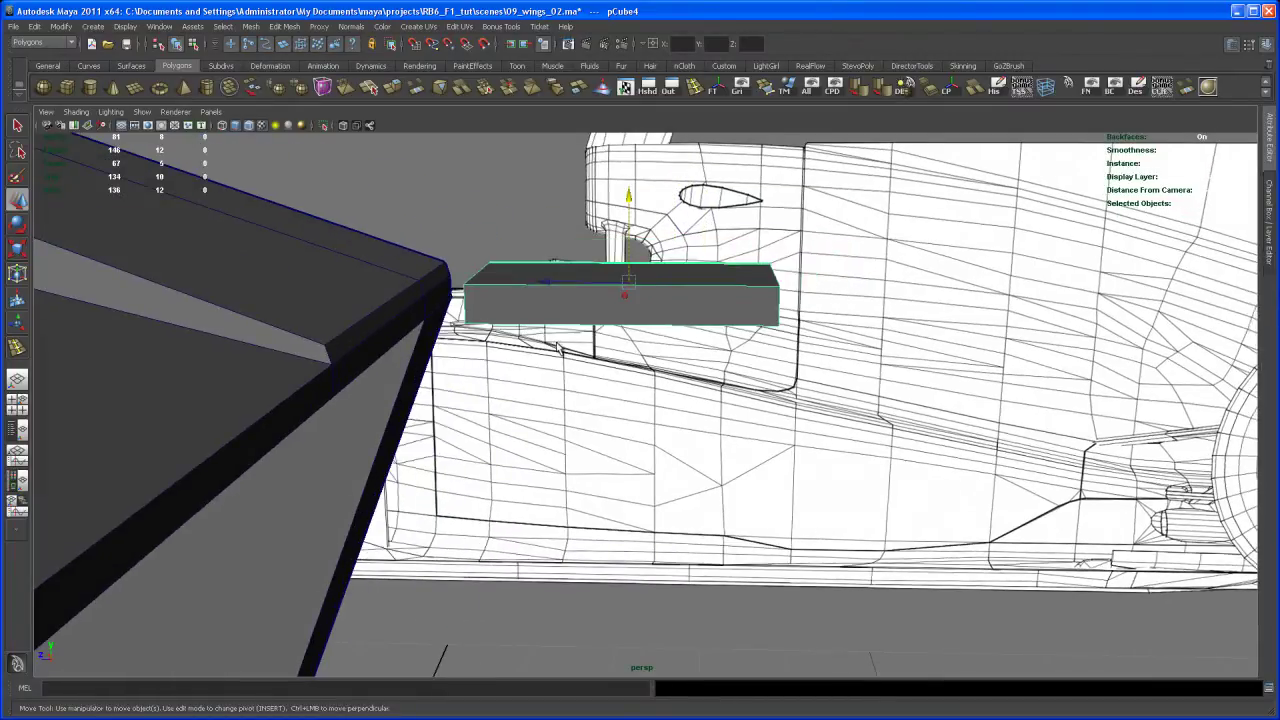
pyautogui.rightClick(544, 314)
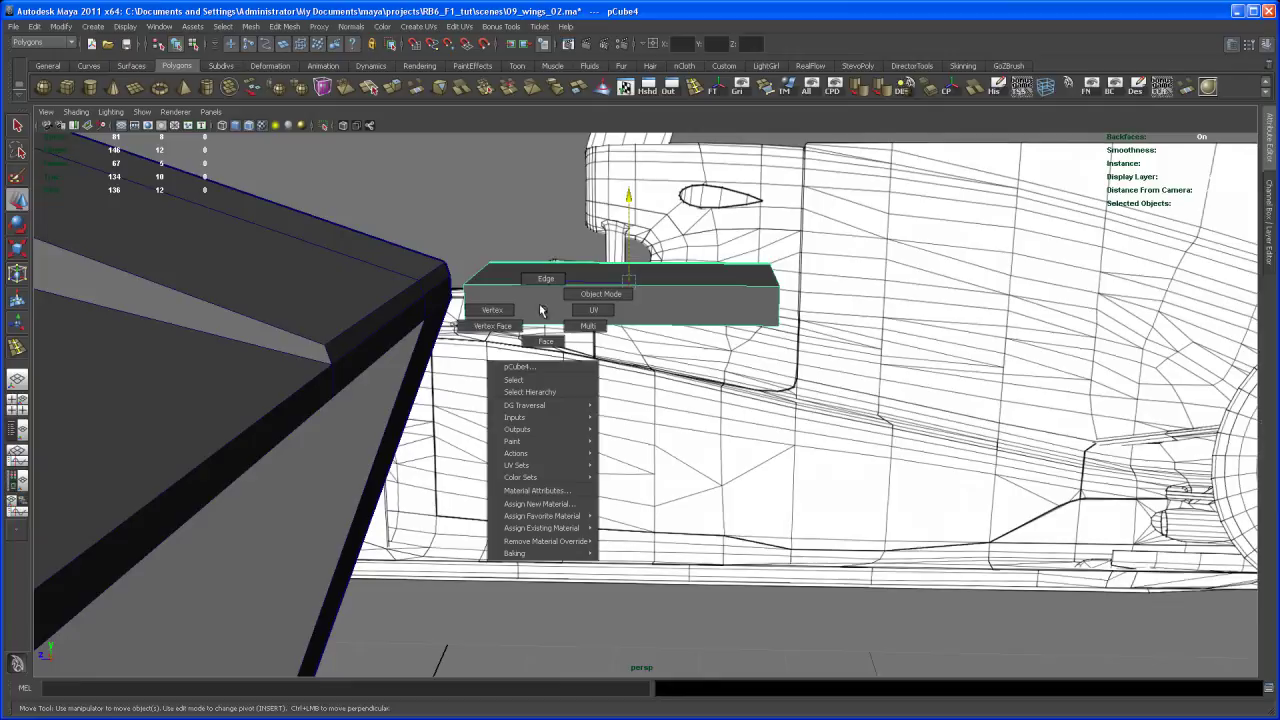
pyautogui.moveTo(541, 311); pyautogui.dragTo(546, 280, button='right')
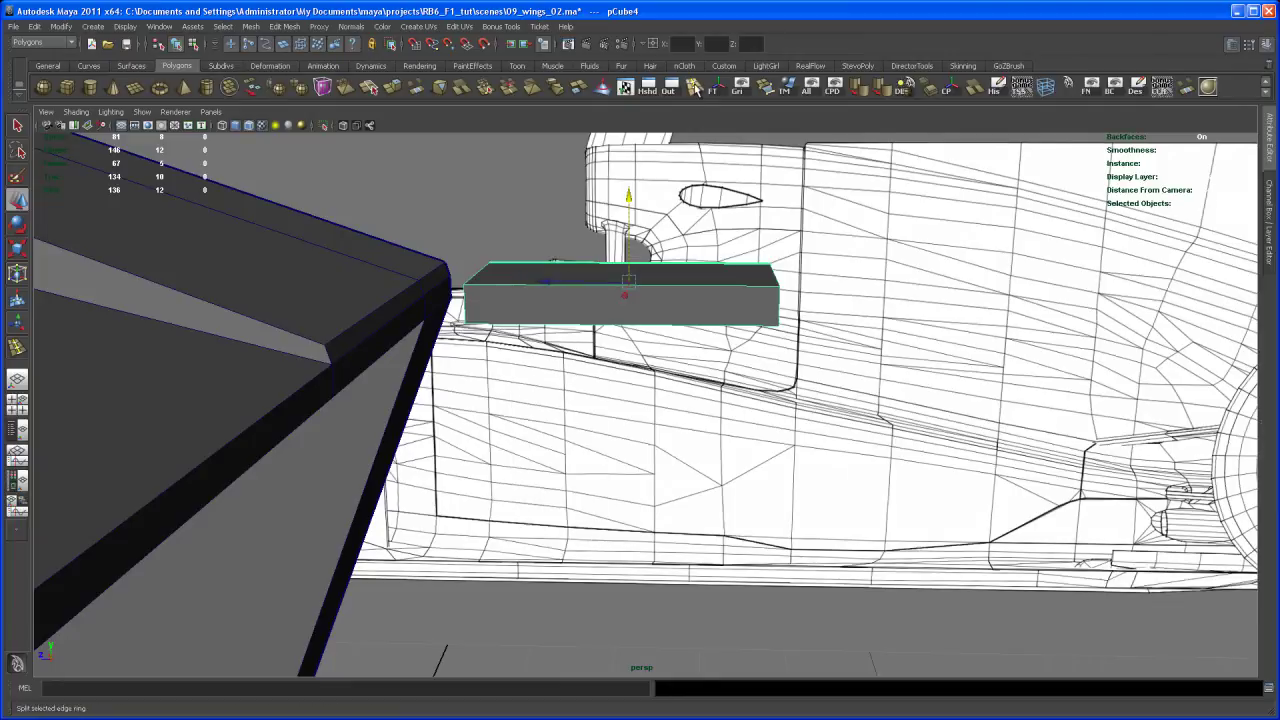
pyautogui.click(695, 92)
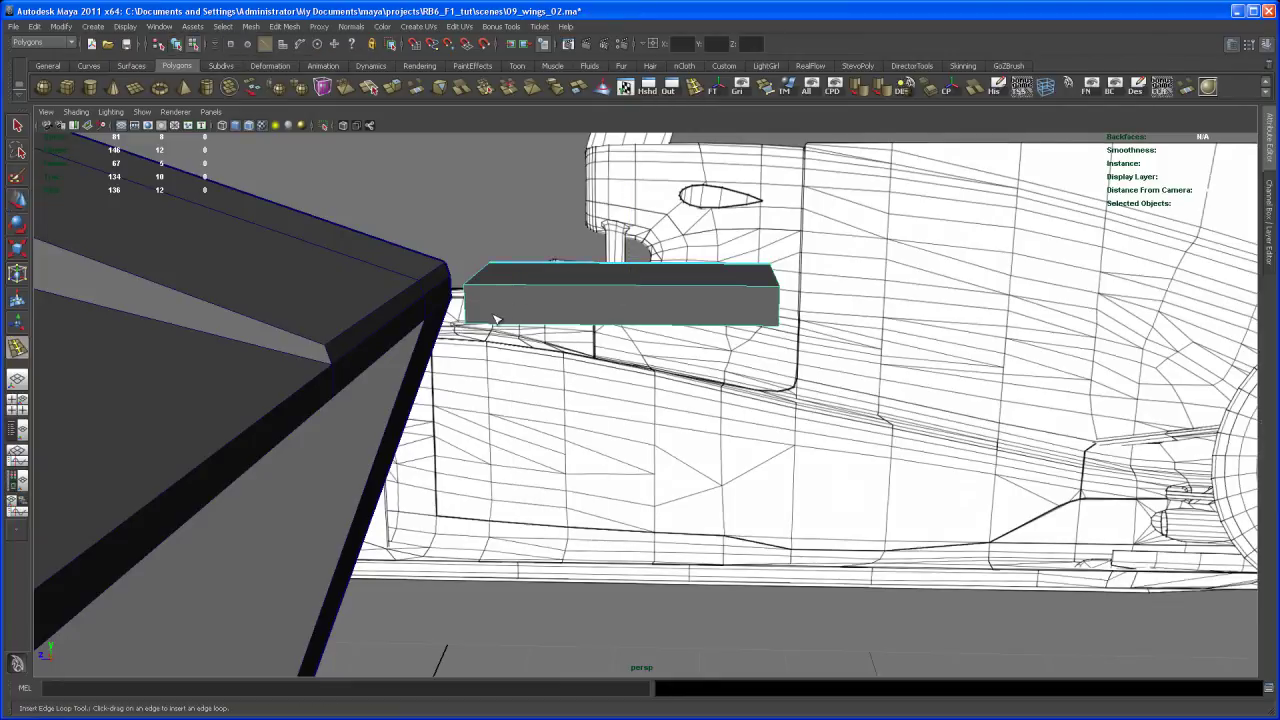
pyautogui.moveTo(498, 322)
pyautogui.keyDown('alt'); pyautogui.mouseDown()
pyautogui.moveTo(486, 354)
pyautogui.moveTo(495, 320)
pyautogui.mouseUp(); pyautogui.keyUp('alt')
pyautogui.click(469, 277)
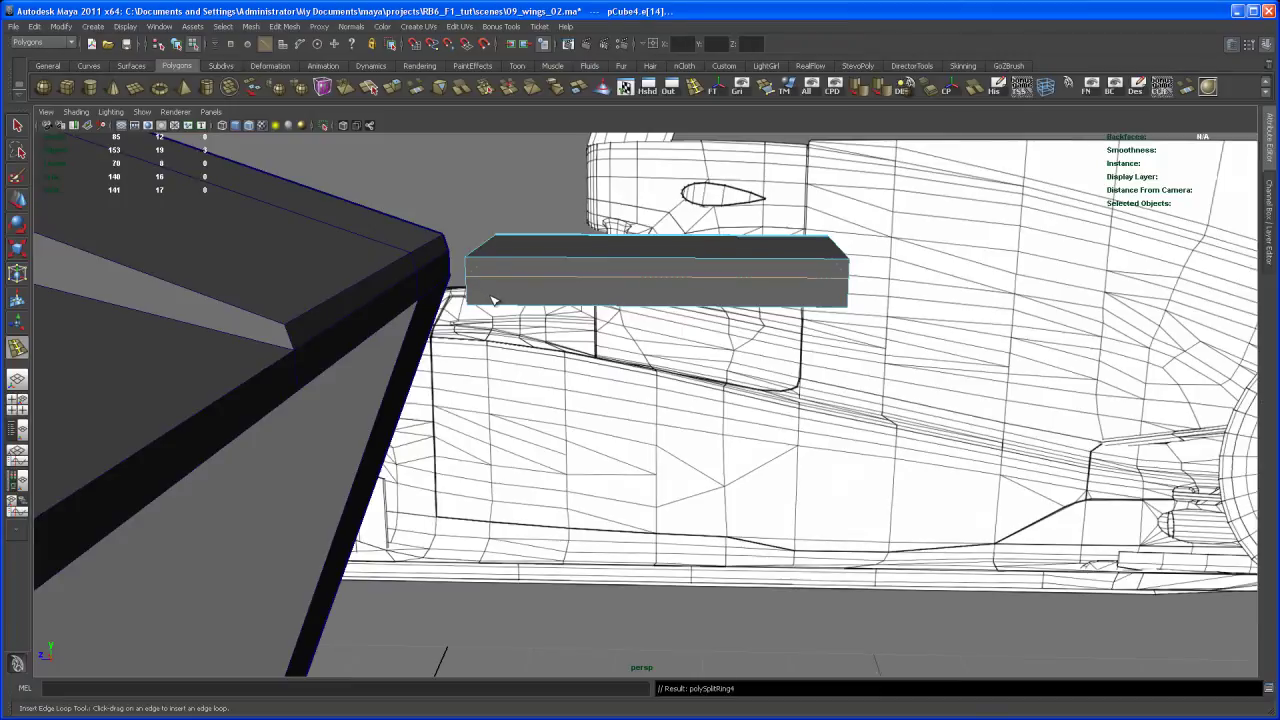
# Adjust the new edge loop's height and snap it vertically to the vertex on the pod's trailing edge
pyautogui.press('w')
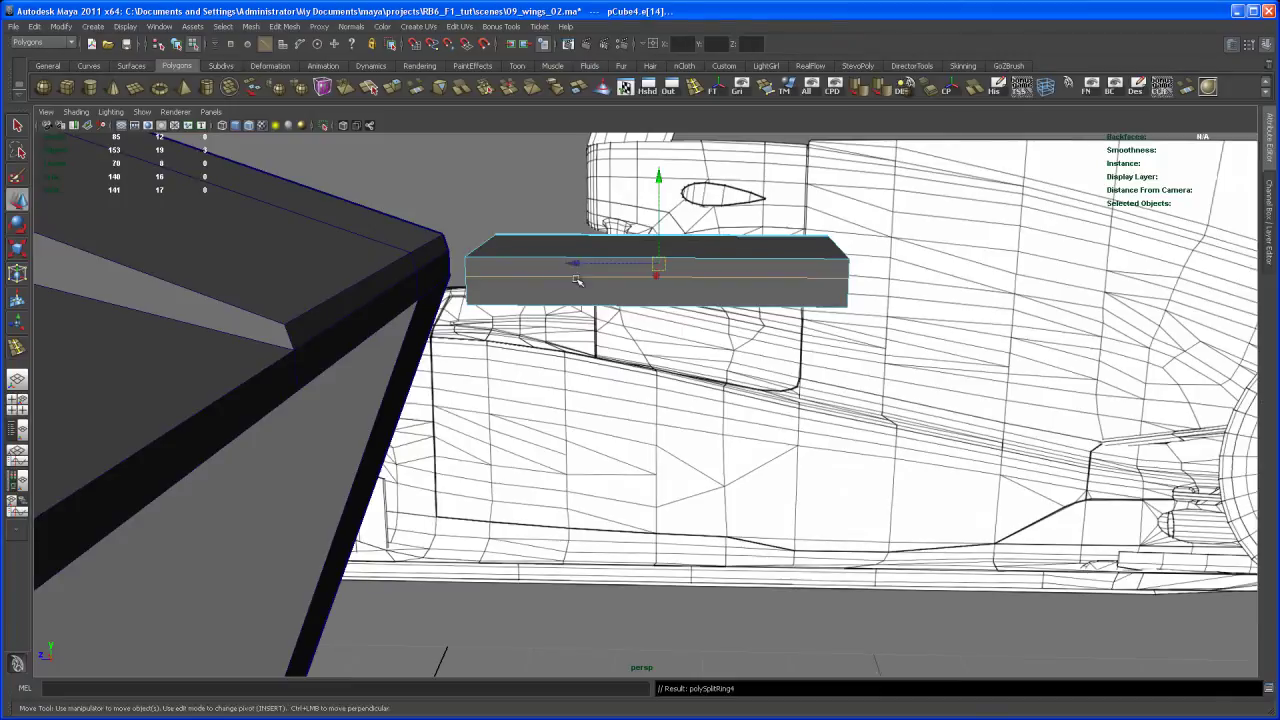
pyautogui.moveTo(658, 178); pyautogui.dragTo(654, 186)
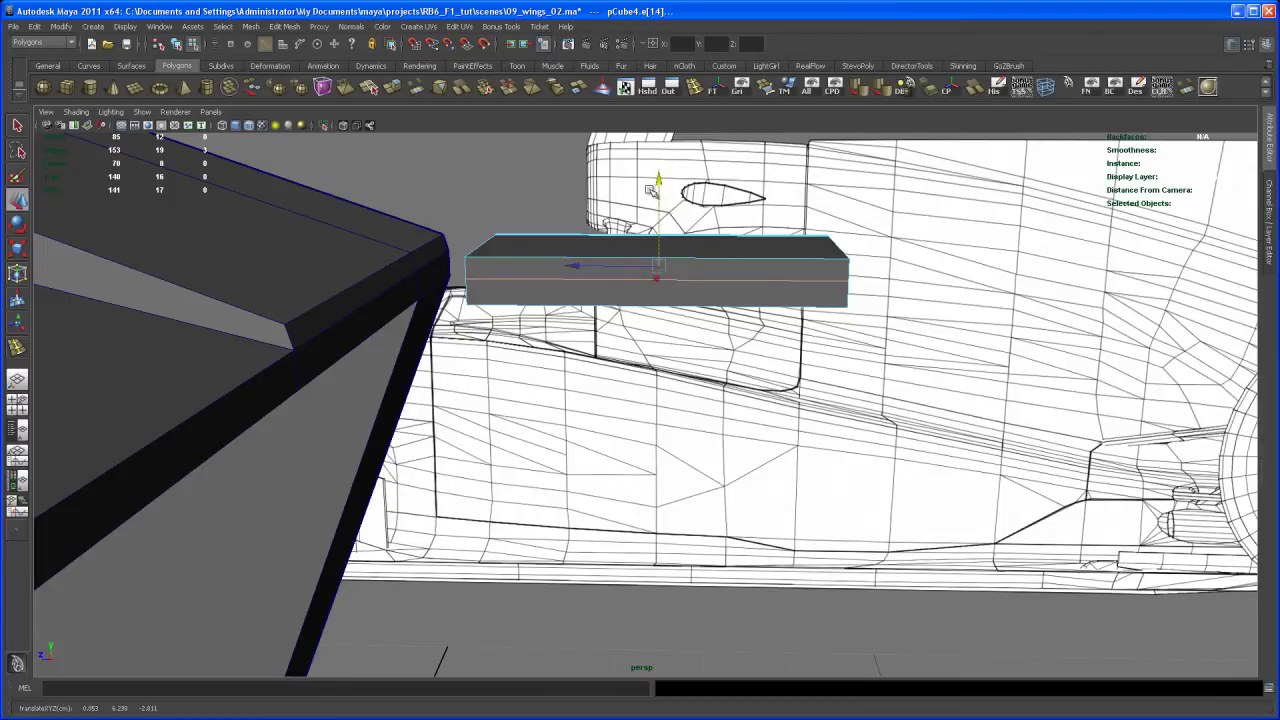
pyautogui.press('v')
pyautogui.moveTo(418, 274); pyautogui.dragTo(420, 271, button='middle')
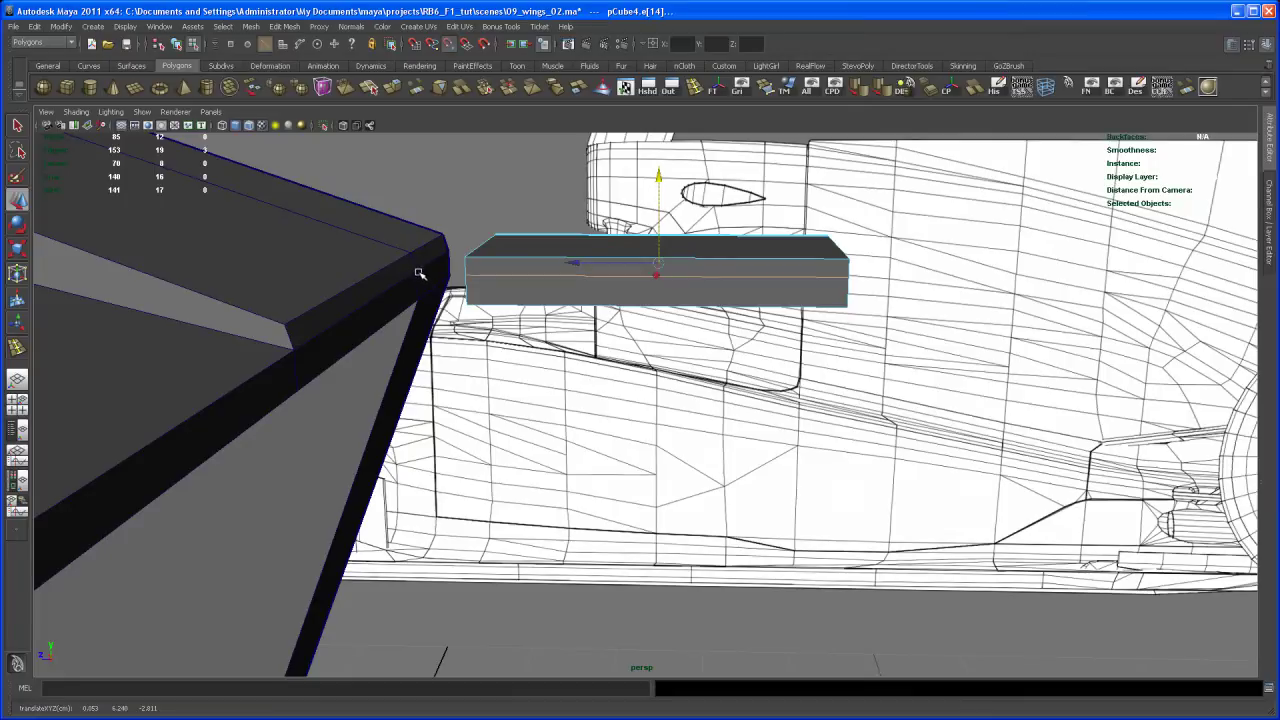
# Move the half block's outer vertices sideways to match the tail's base width on the top-view reference
pyautogui.keyDown('alt'); pyautogui.moveTo(628, 326); pyautogui.dragTo(571, 359); pyautogui.keyUp('alt')
pyautogui.keyDown('alt'); pyautogui.moveTo(571, 359); pyautogui.dragTo(538, 451, button='middle'); pyautogui.keyUp('alt')
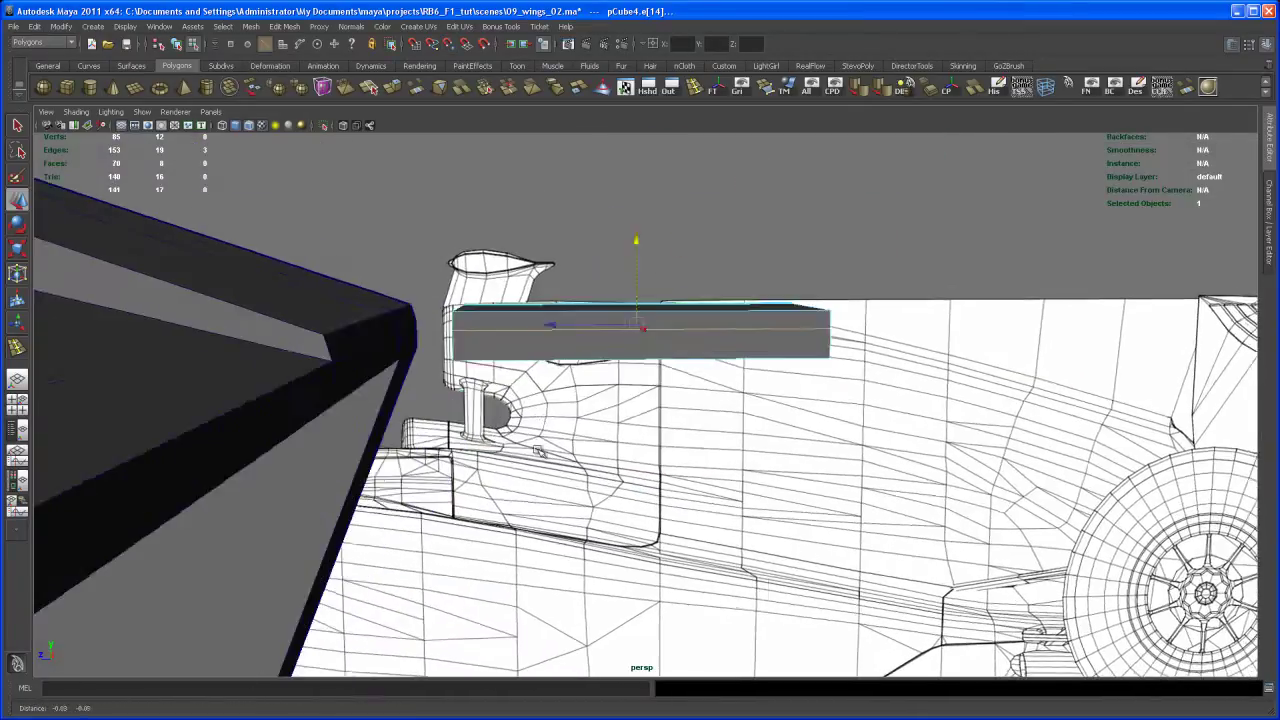
pyautogui.keyDown('alt'); pyautogui.moveTo(538, 452); pyautogui.dragTo(517, 370); pyautogui.keyUp('alt')
pyautogui.press('space')
pyautogui.press('space')
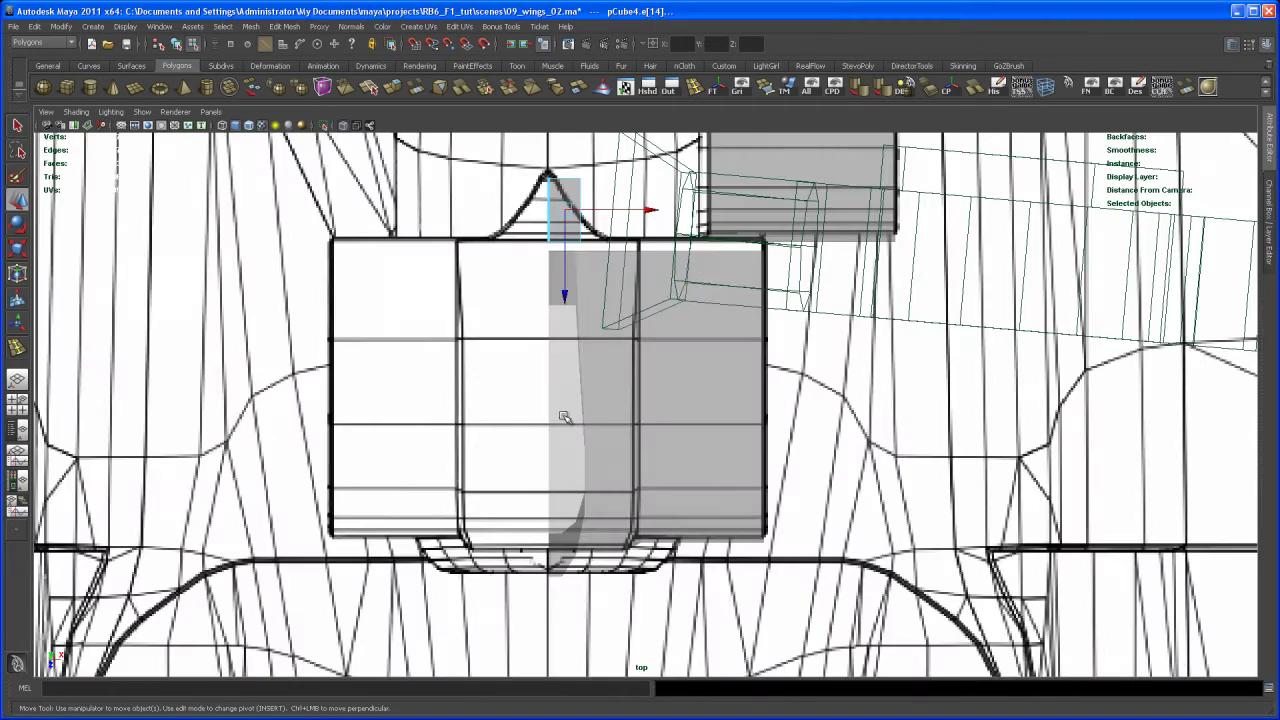
pyautogui.keyDown('alt'); pyautogui.moveTo(565, 417); pyautogui.dragTo(532, 581, button='middle'); pyautogui.keyUp('alt')
pyautogui.keyDown('alt'); pyautogui.moveTo(566, 443); pyautogui.dragTo(725, 533, button='right'); pyautogui.keyUp('alt')
pyautogui.scroll(4, 537, 444)
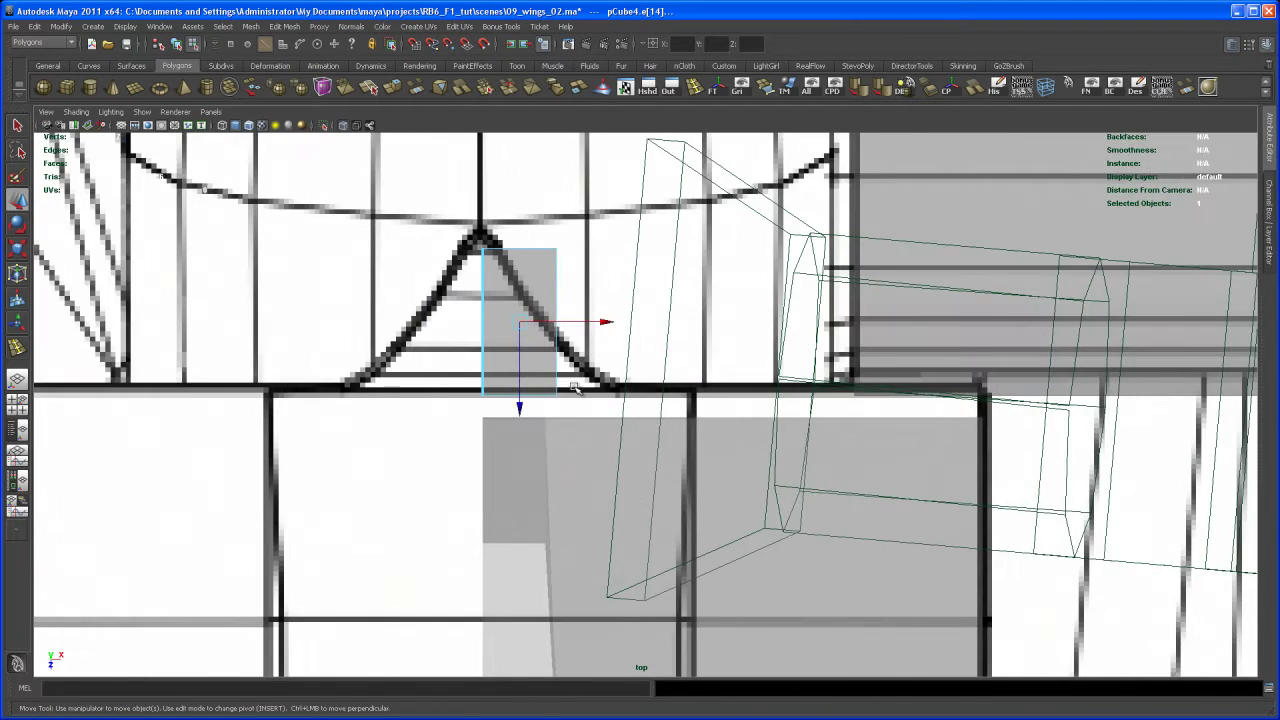
pyautogui.rightClick(478, 248)
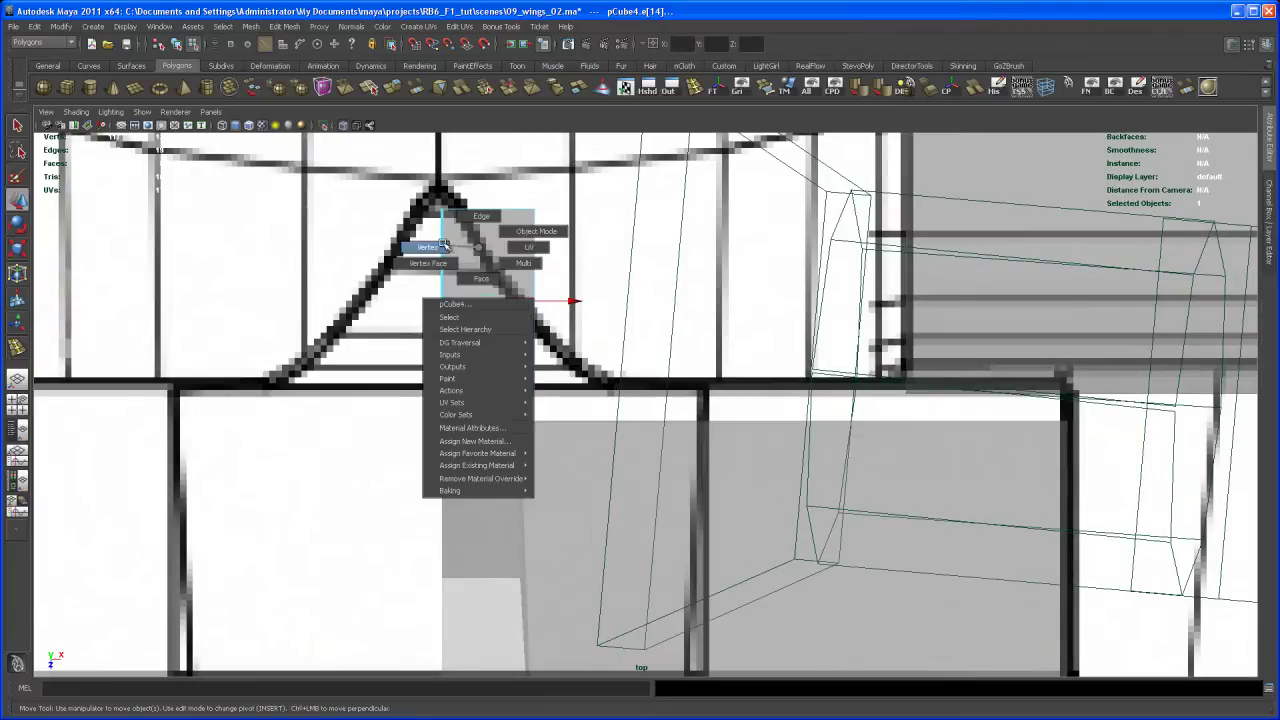
pyautogui.click(482, 217)
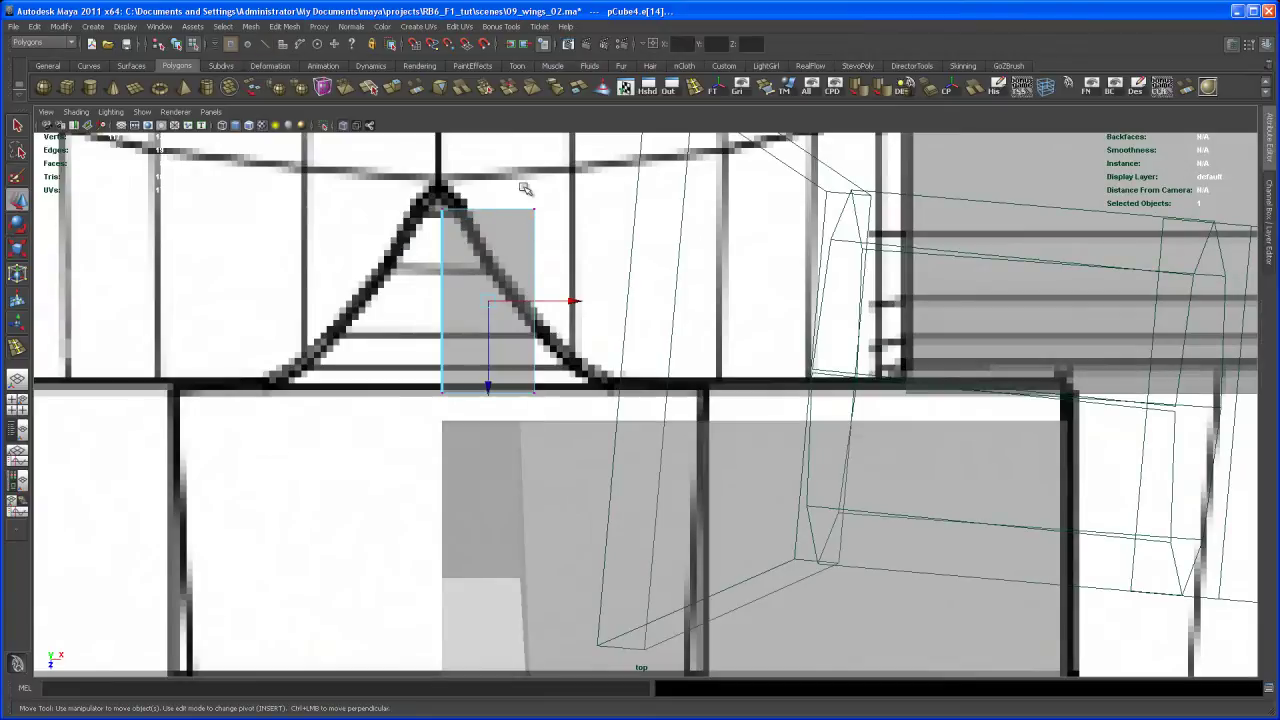
pyautogui.moveTo(510, 195); pyautogui.dragTo(575, 418)
pyautogui.moveTo(621, 302); pyautogui.dragTo(688, 305)
# Move the half block's rear outer vertices in towards the centre line, tapering it along the tail's outline in the top reference
pyautogui.keyDown('alt'); pyautogui.moveTo(620, 330); pyautogui.dragTo(580, 385, button='middle'); pyautogui.keyUp('alt')
pyautogui.keyDown('alt'); pyautogui.moveTo(580, 385); pyautogui.dragTo(593, 474, button='right'); pyautogui.keyUp('alt')
pyautogui.keyDown('alt'); pyautogui.moveTo(560, 411); pyautogui.dragTo(576, 413, button='middle'); pyautogui.keyUp('alt')
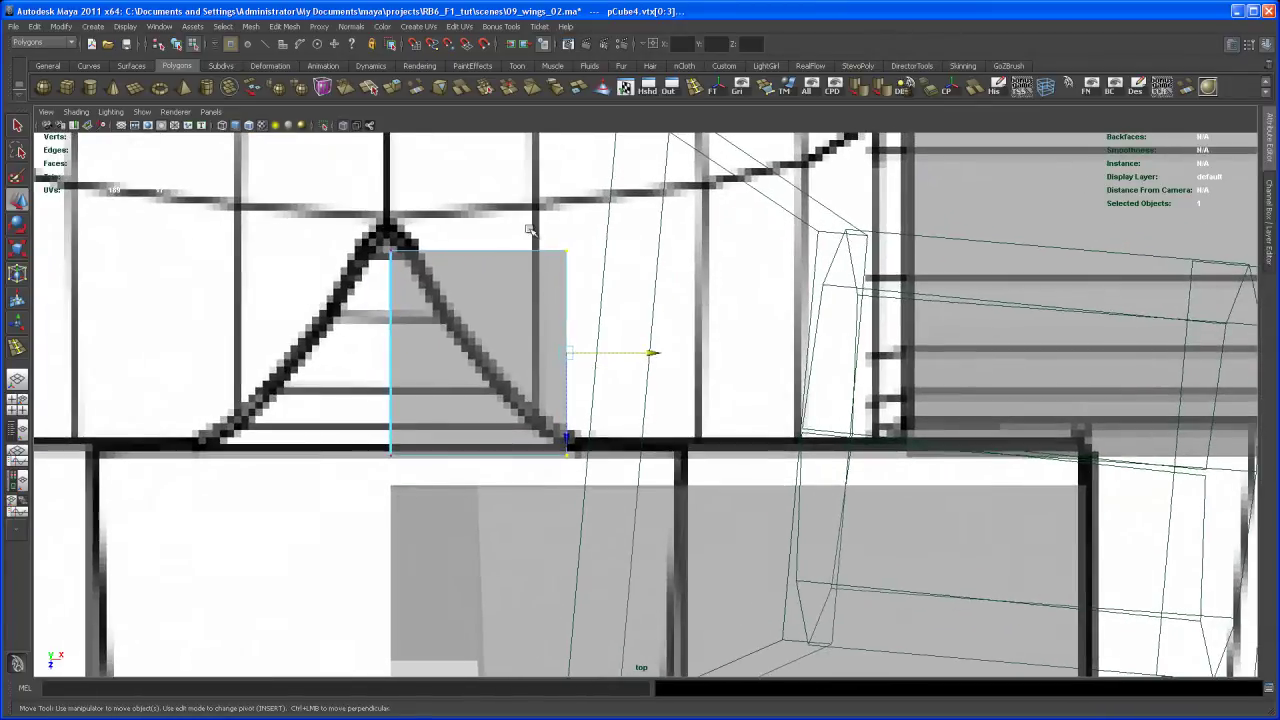
pyautogui.moveTo(530, 230); pyautogui.dragTo(612, 312)
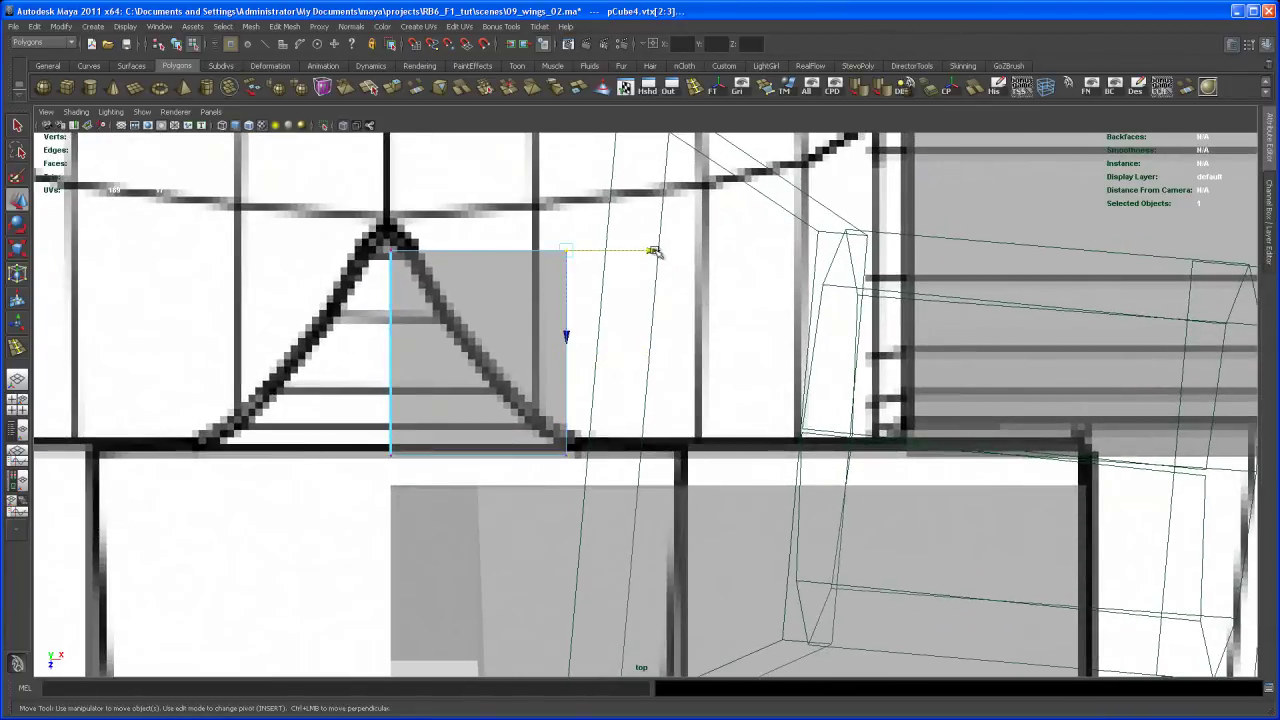
pyautogui.moveTo(652, 249); pyautogui.dragTo(500, 240)
# Examine the tapered tail piece's shape and position against the pod and references in the side, perspective and top views
pyautogui.press('space')
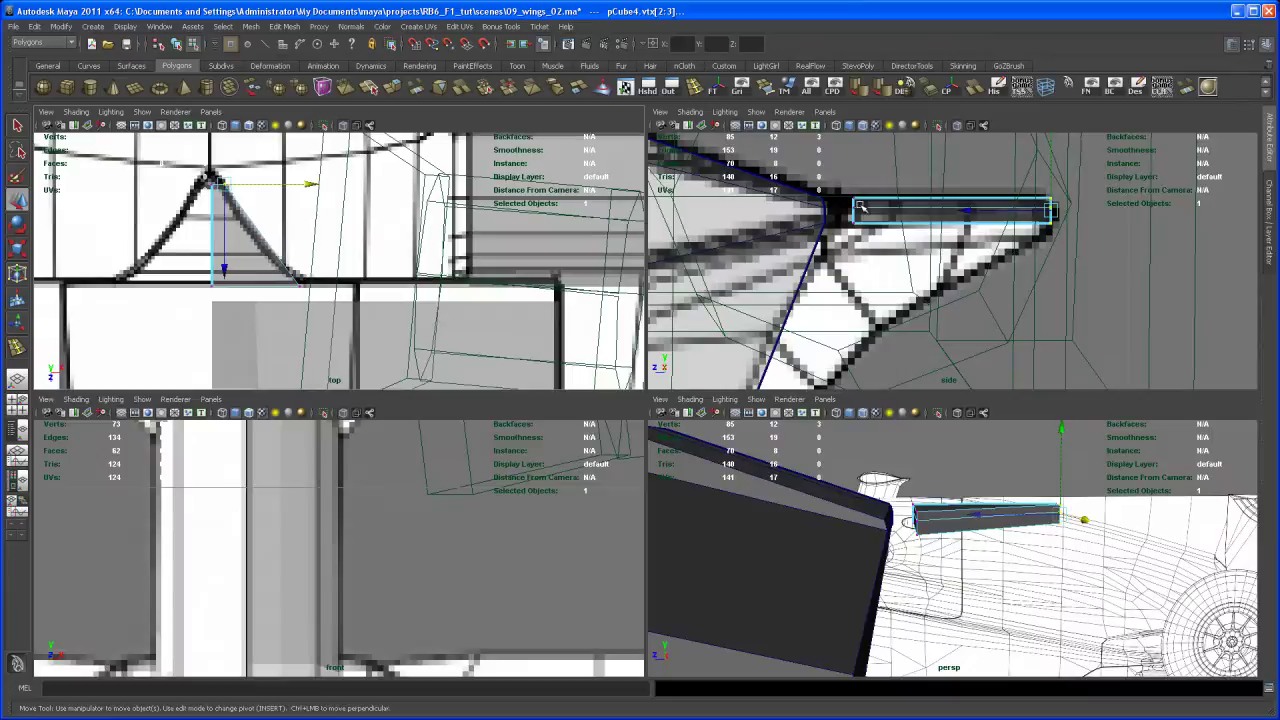
pyautogui.press('space')
pyautogui.keyDown('alt'); pyautogui.moveTo(740, 271); pyautogui.dragTo(697, 259, button='right'); pyautogui.keyUp('alt')
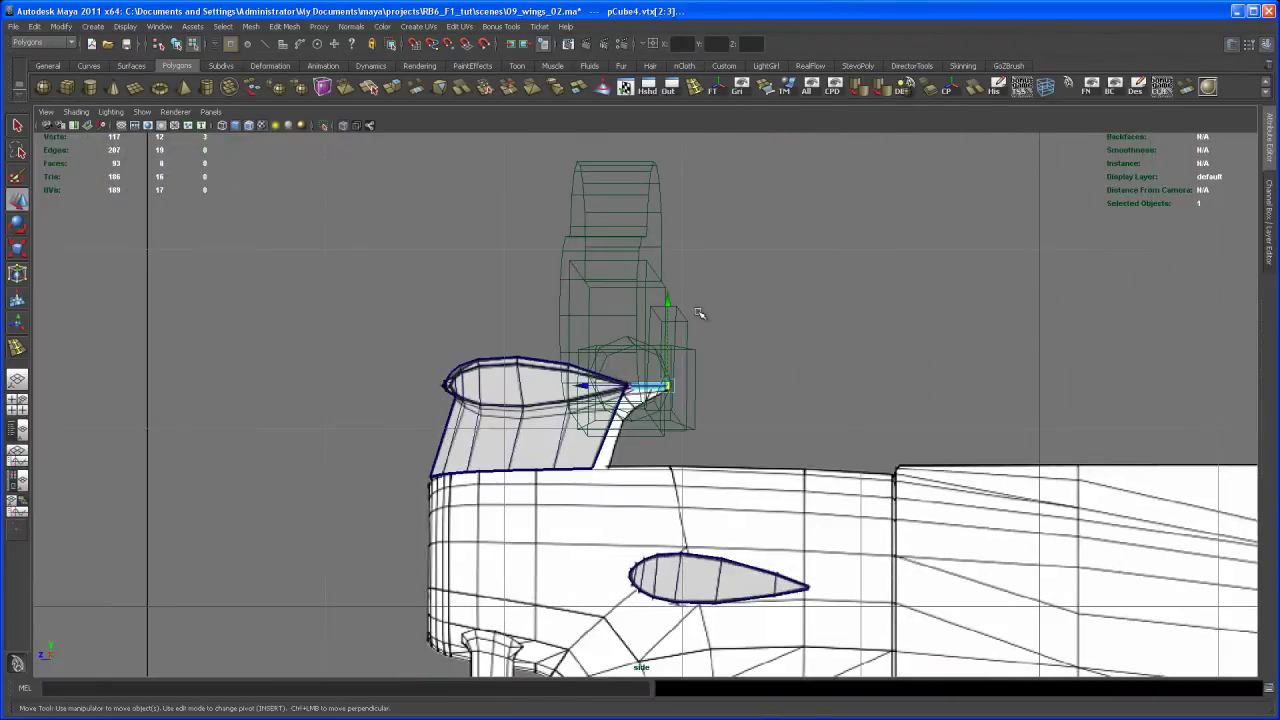
pyautogui.press('space')
pyautogui.press('space')
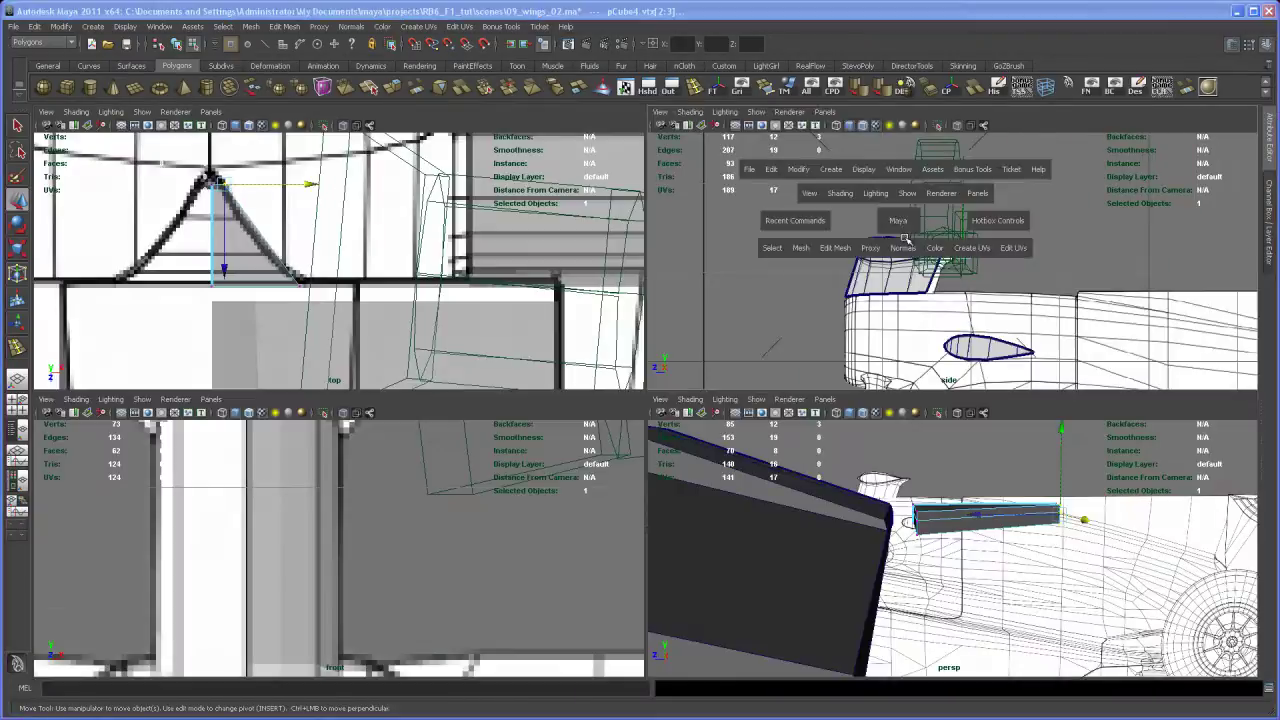
pyautogui.press('space')
pyautogui.press('space')
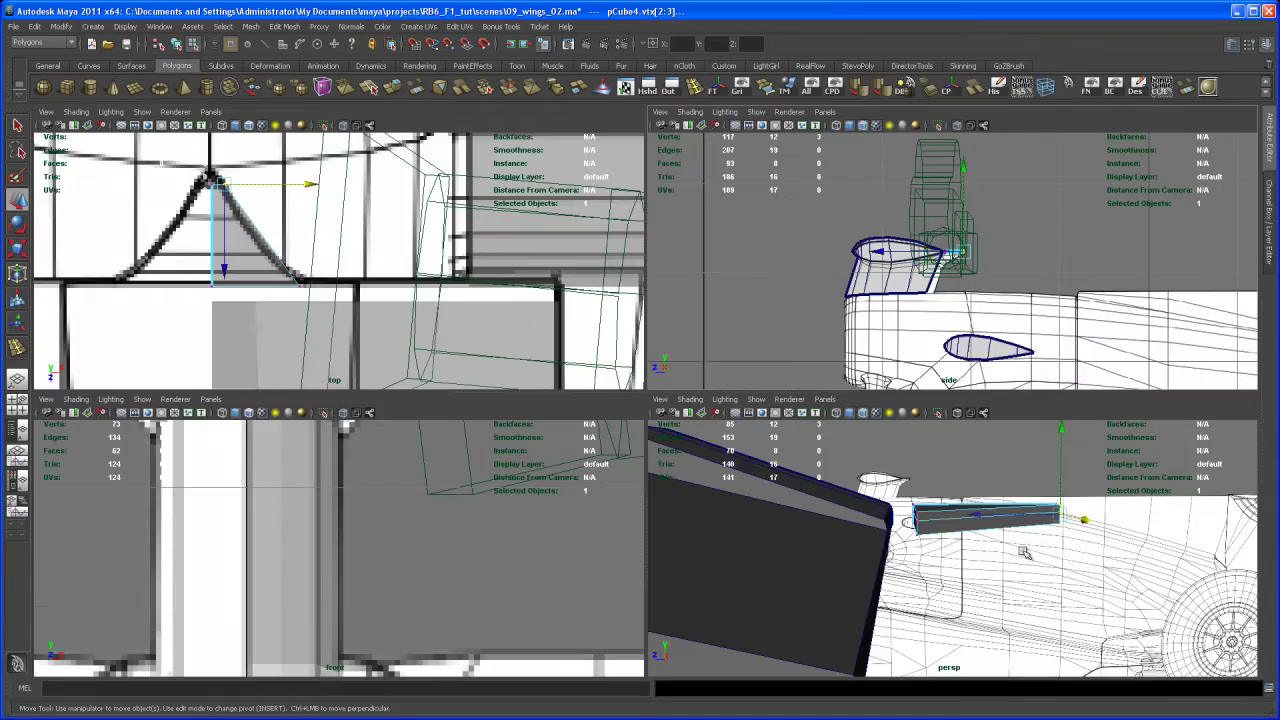
pyautogui.keyDown('alt'); pyautogui.moveTo(998, 524); pyautogui.dragTo(963, 503); pyautogui.keyUp('alt')
pyautogui.keyDown('alt'); pyautogui.moveTo(963, 503); pyautogui.dragTo(587, 478, button='right'); pyautogui.keyUp('alt')
pyautogui.keyDown('alt'); pyautogui.moveTo(587, 478); pyautogui.dragTo(571, 514); pyautogui.keyUp('alt')
pyautogui.click(571, 514)
pyautogui.keyDown('alt'); pyautogui.moveTo(571, 514); pyautogui.dragTo(594, 557, button='right'); pyautogui.keyUp('alt')
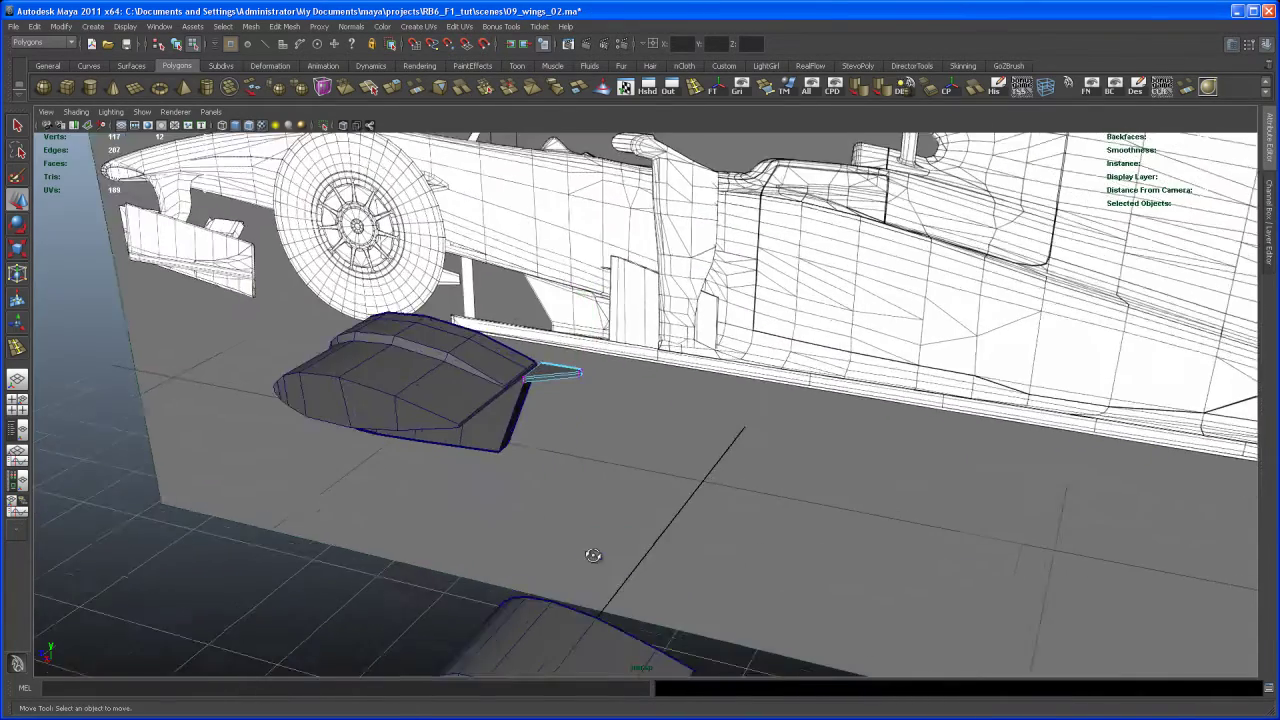
pyautogui.keyDown('alt'); pyautogui.moveTo(640, 501); pyautogui.dragTo(677, 477); pyautogui.keyUp('alt')
pyautogui.press('space')
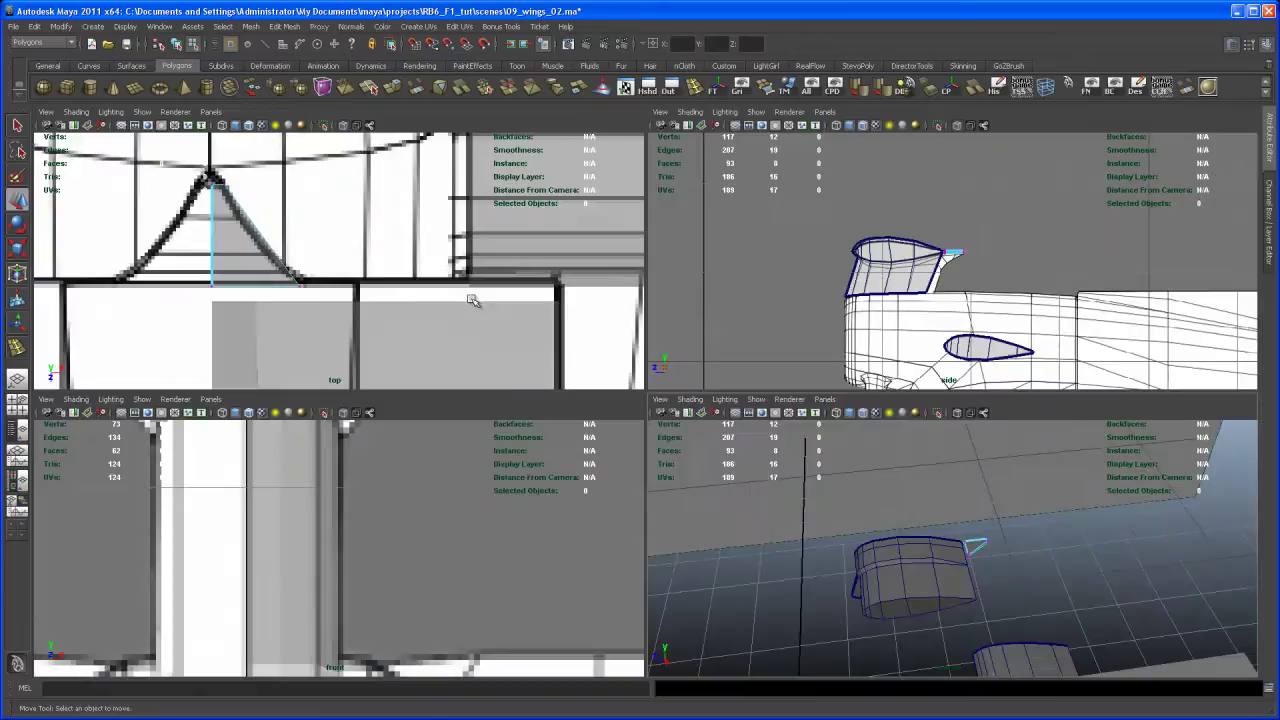
pyautogui.press('space')
pyautogui.keyDown('alt'); pyautogui.moveTo(588, 527); pyautogui.dragTo(505, 450, button='right'); pyautogui.keyUp('alt')
pyautogui.keyDown('alt'); pyautogui.moveTo(505, 450); pyautogui.dragTo(486, 385, button='middle'); pyautogui.keyUp('alt')
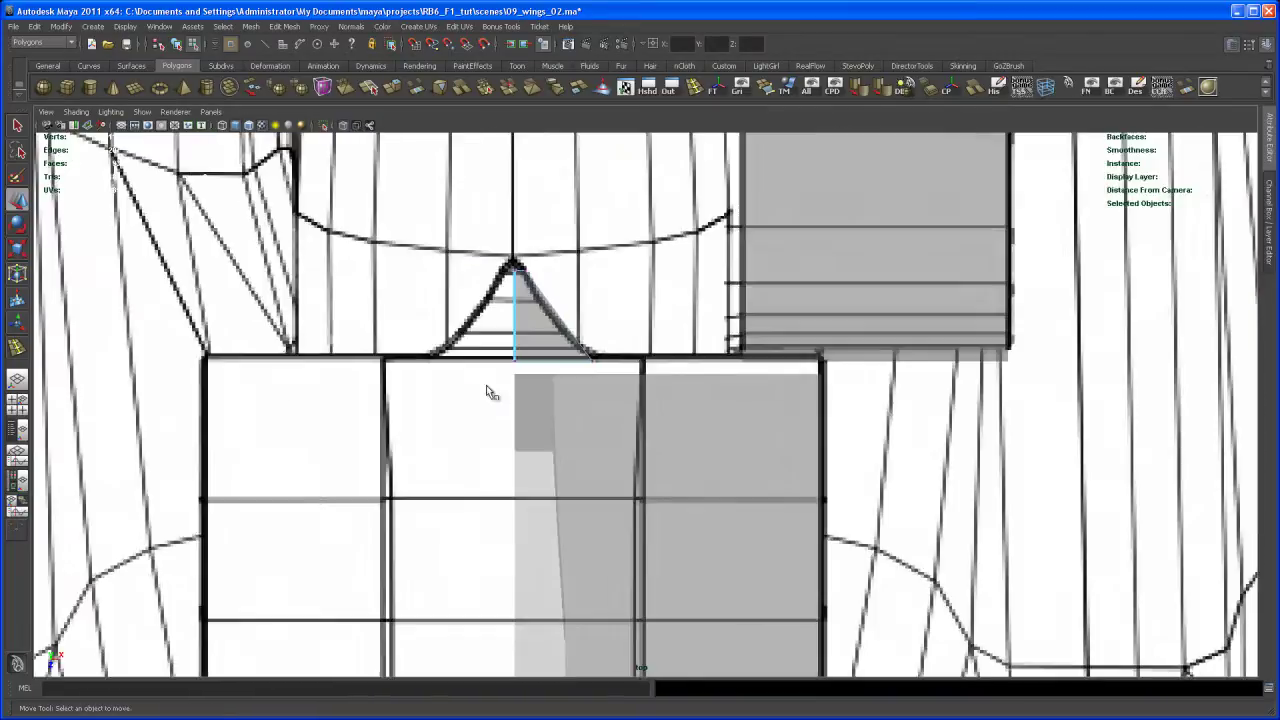
pyautogui.keyDown('alt'); pyautogui.moveTo(423, 325); pyautogui.dragTo(352, 308, button='middle'); pyautogui.keyUp('alt')
pyautogui.click(520, 505)
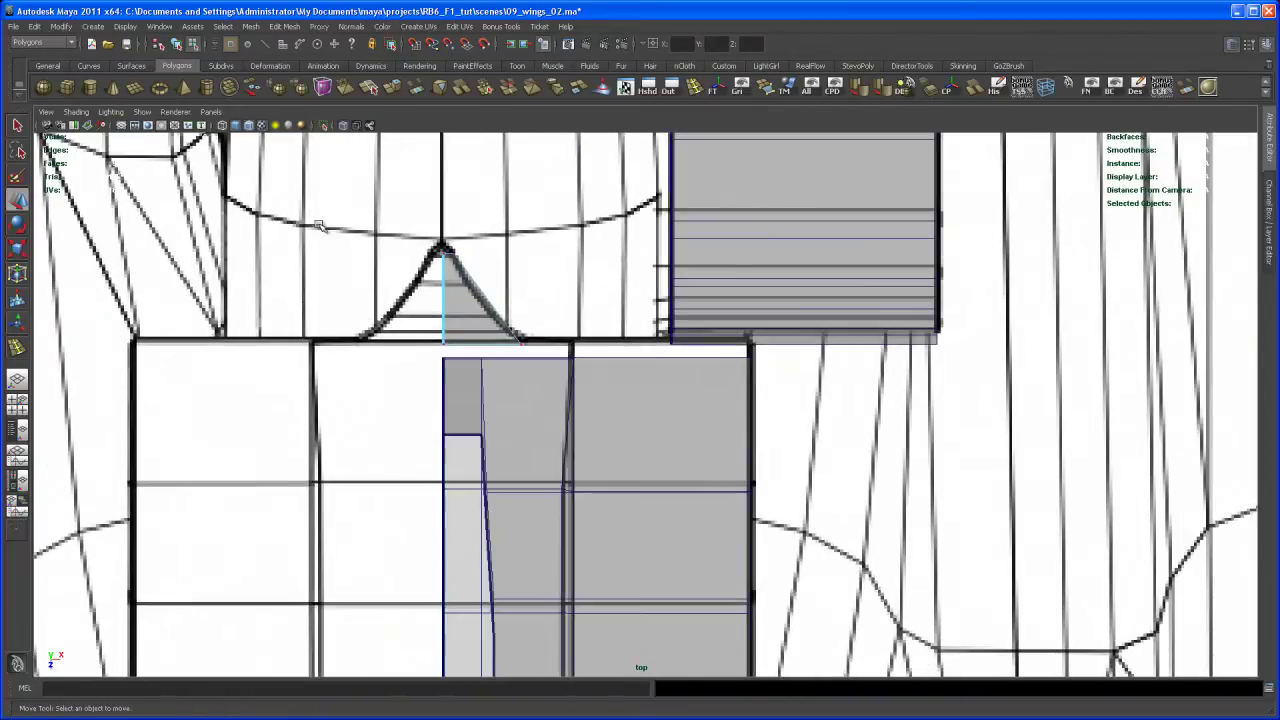
pyautogui.scroll(2, 540, 535)
pyautogui.scroll(2, 557, 543)
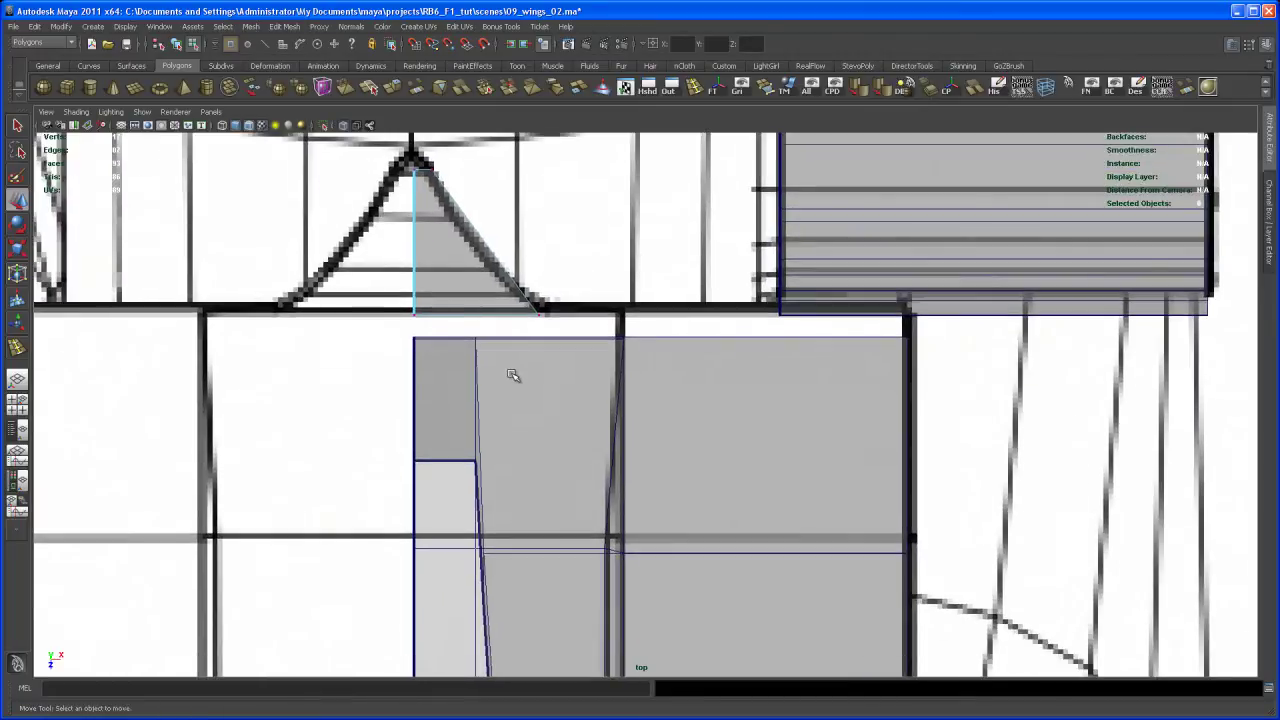
pyautogui.press('space')
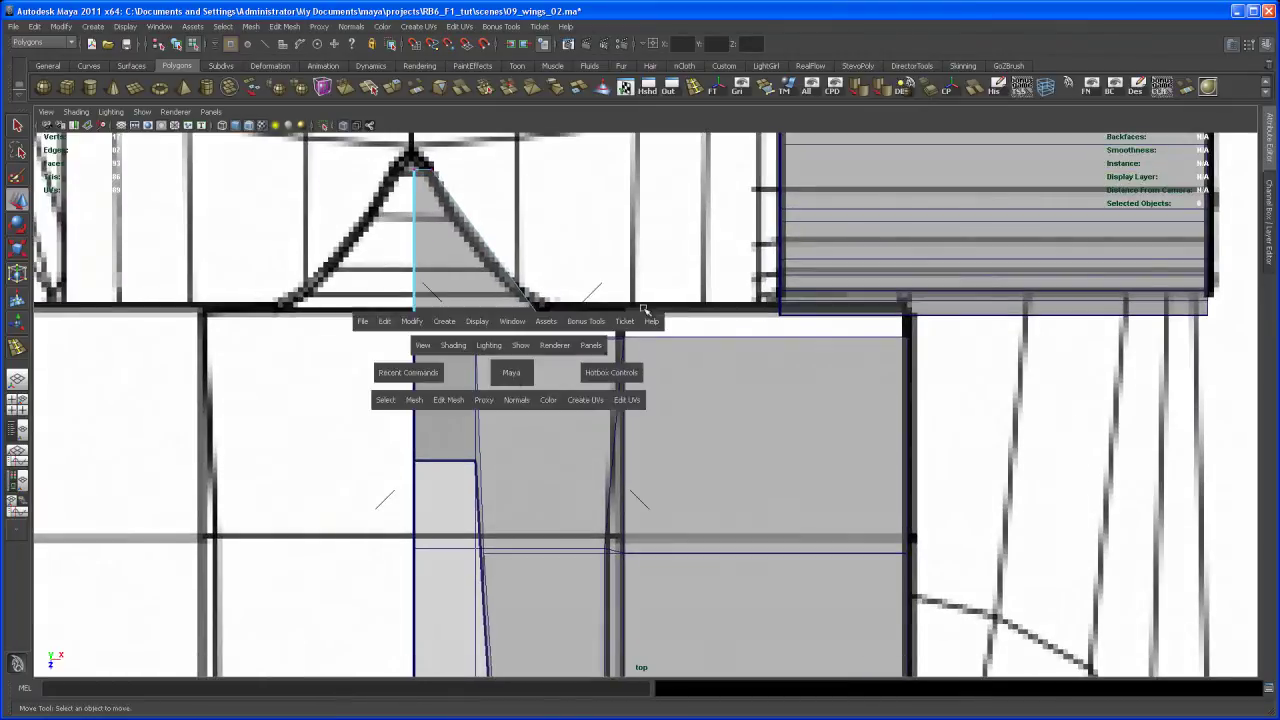
pyautogui.press('space')
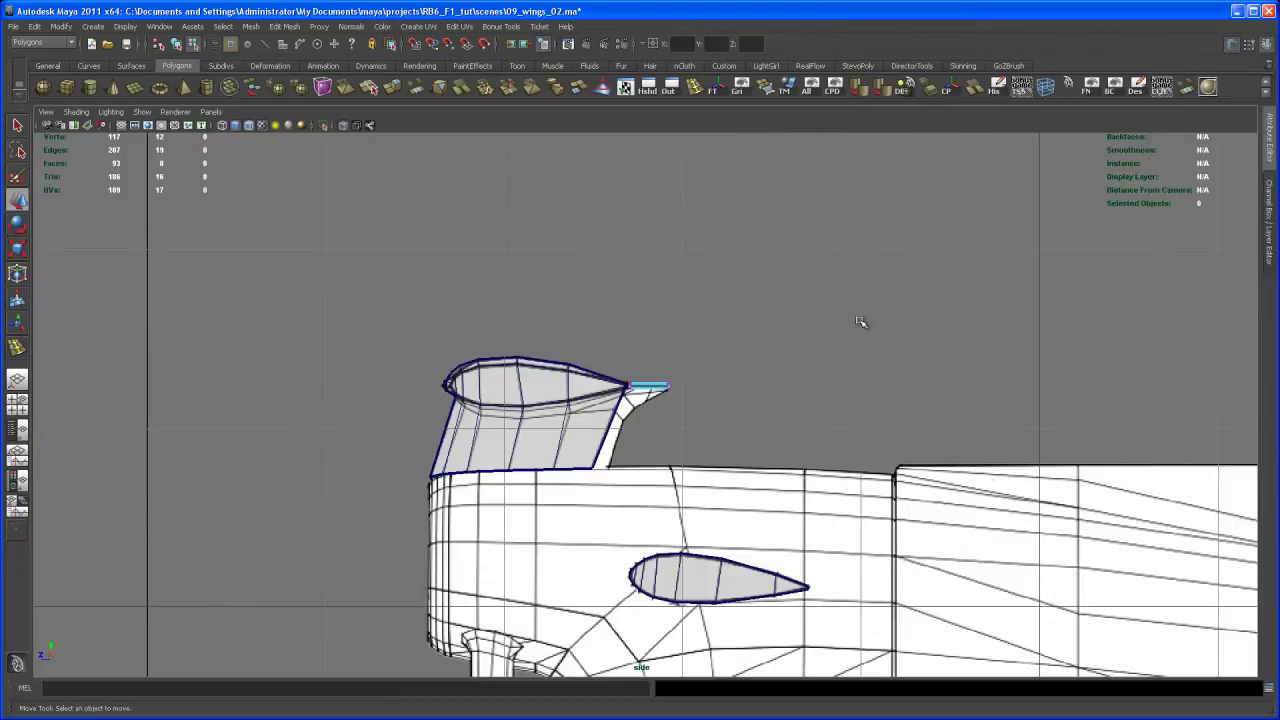
# Swap the side and perspective views between their two panes in the four-view layout
pyautogui.press('space')
pyautogui.keyDown('alt'); pyautogui.moveTo(866, 549); pyautogui.dragTo(874, 541); pyautogui.keyUp('alt')
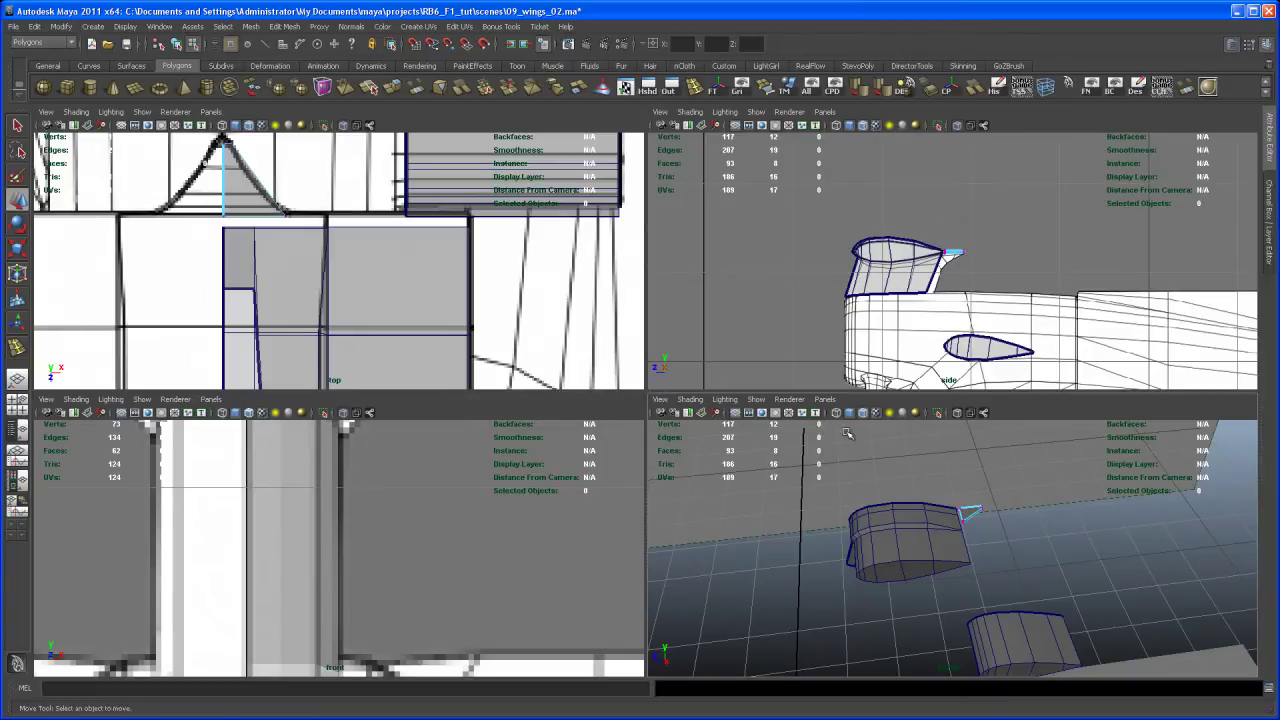
pyautogui.click(825, 400)
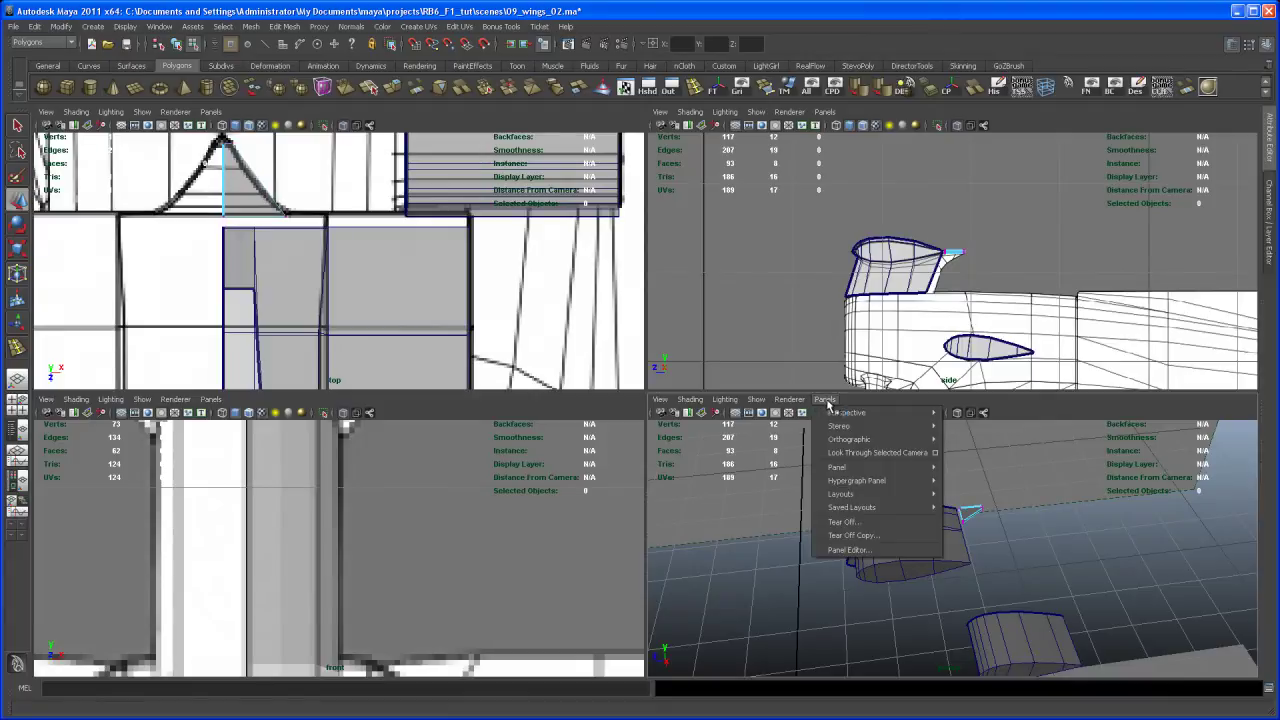
pyautogui.moveTo(870, 448)
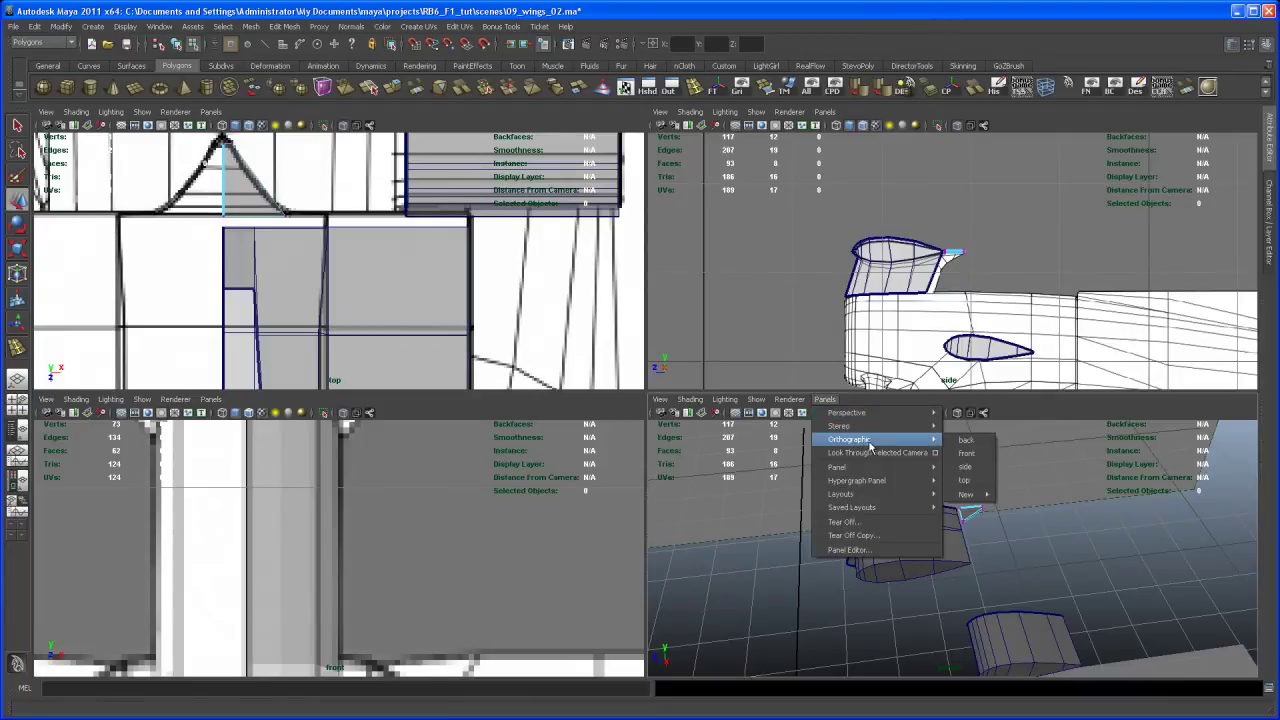
pyautogui.click(966, 467)
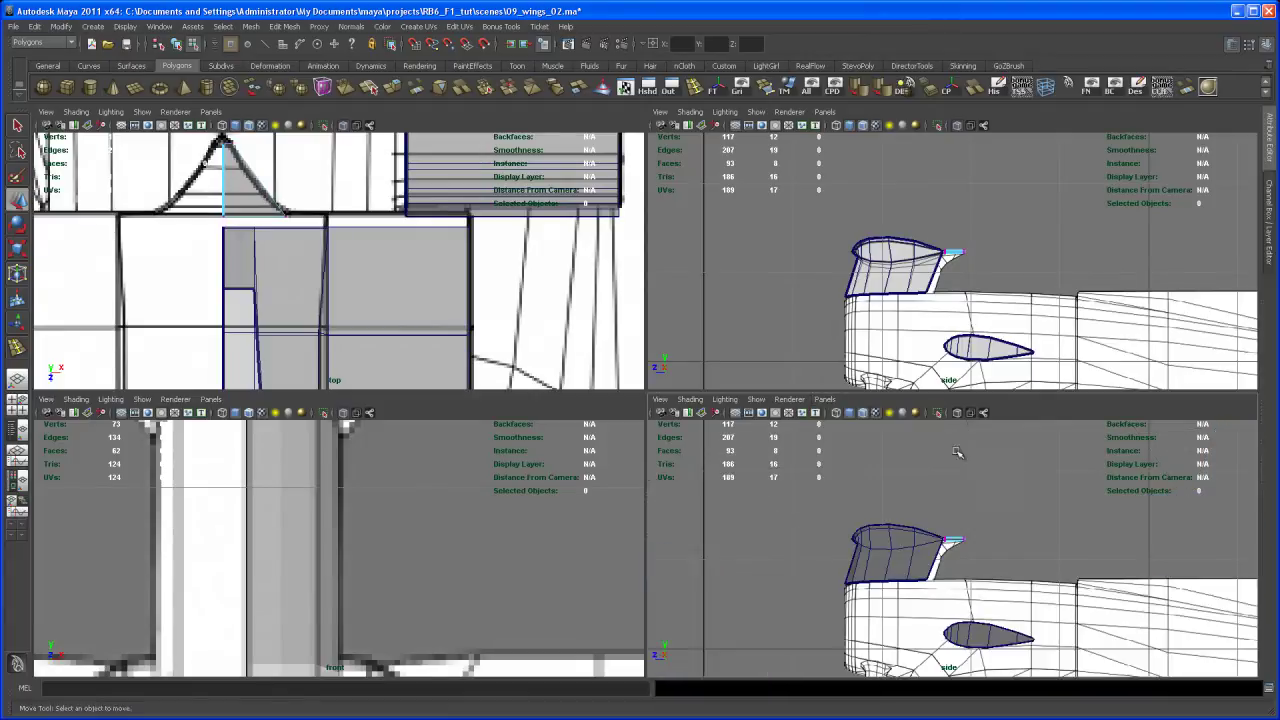
pyautogui.click(825, 111)
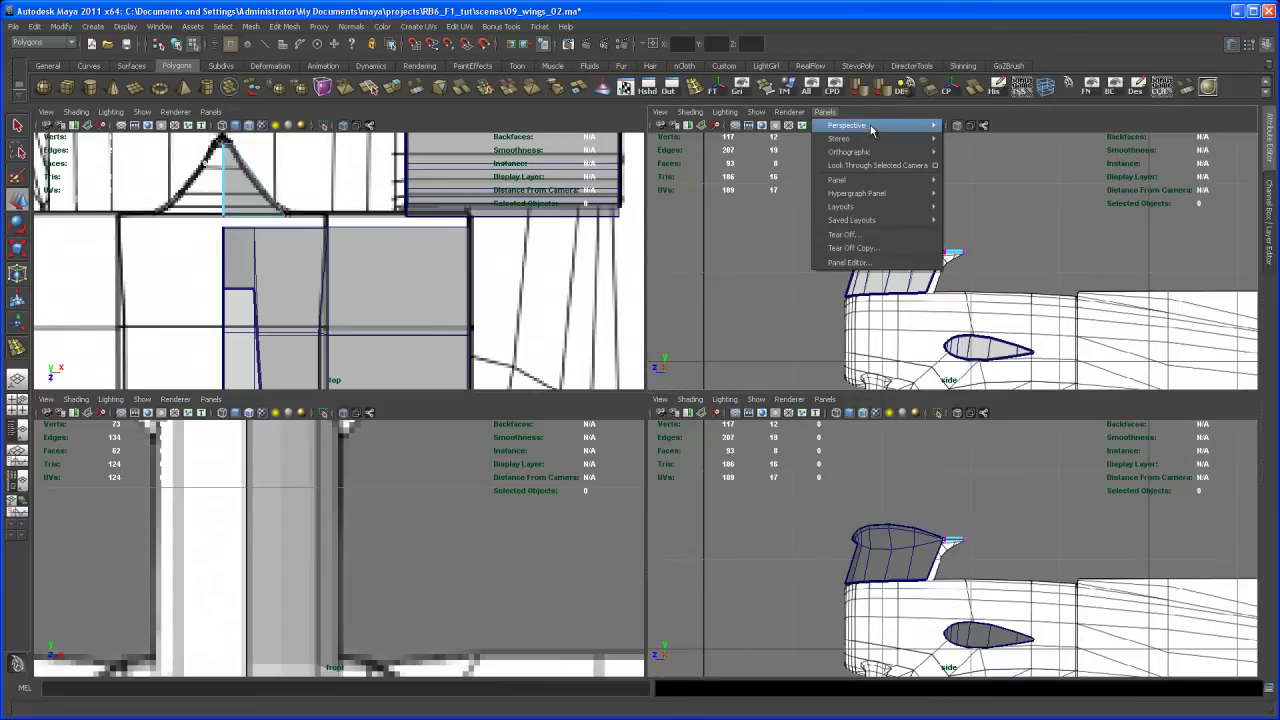
pyautogui.moveTo(910, 127)
pyautogui.click(967, 127)
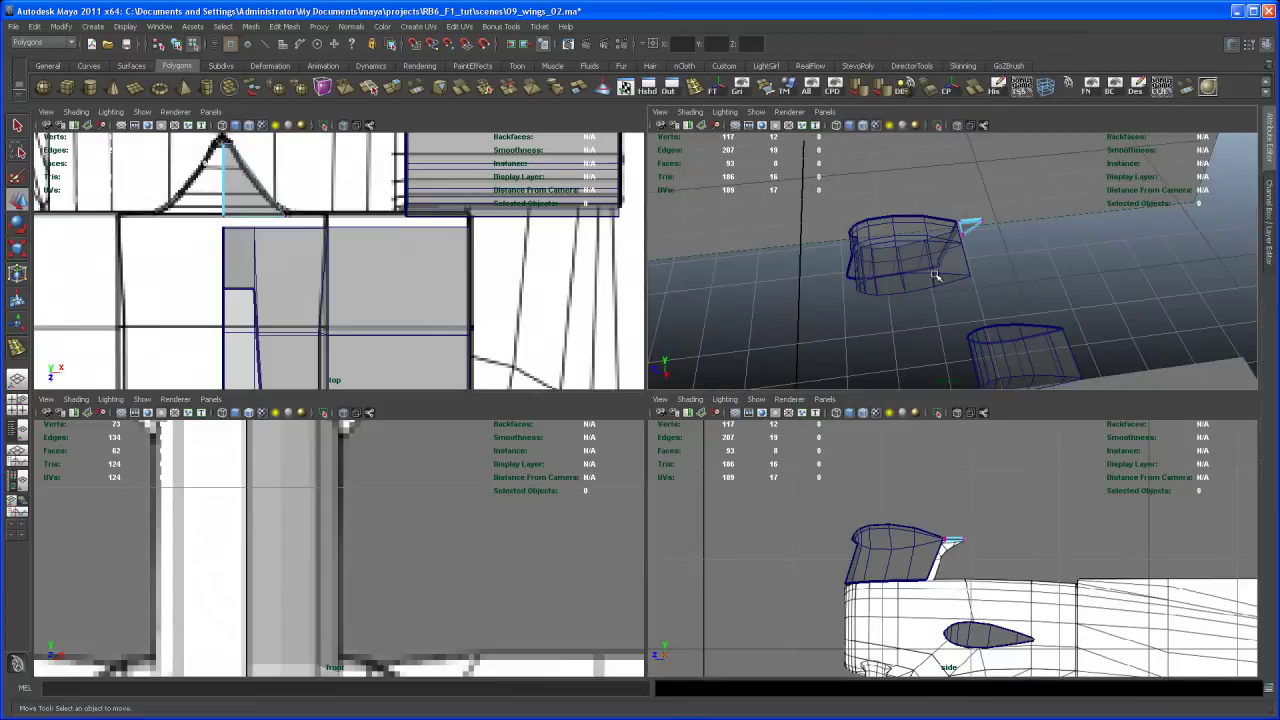
# Try inserting a lengthwise edge loop through the pod's raised centre section, in line with the tail piece's outer front corner
pyautogui.press('space')
pyautogui.keyDown('alt'); pyautogui.moveTo(908, 408); pyautogui.dragTo(764, 382); pyautogui.keyUp('alt')
pyautogui.keyDown('alt'); pyautogui.moveTo(580, 350); pyautogui.dragTo(635, 531); pyautogui.keyUp('alt')
pyautogui.scroll(2, 635, 531)
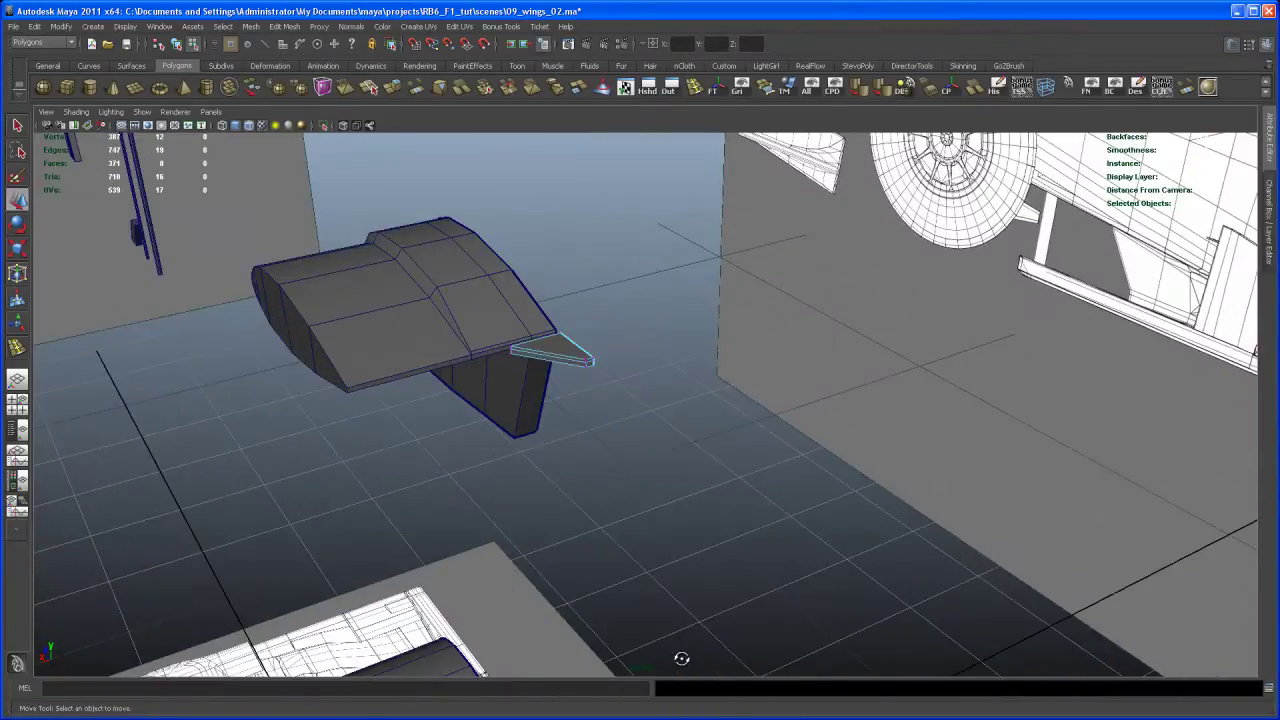
pyautogui.scroll(2, 680, 655)
pyautogui.scroll(3, 650, 530)
pyautogui.keyDown('alt'); pyautogui.moveTo(701, 471); pyautogui.dragTo(670, 476); pyautogui.keyUp('alt')
pyautogui.keyDown('alt'); pyautogui.moveTo(670, 476); pyautogui.dragTo(636, 510, button='right'); pyautogui.keyUp('alt')
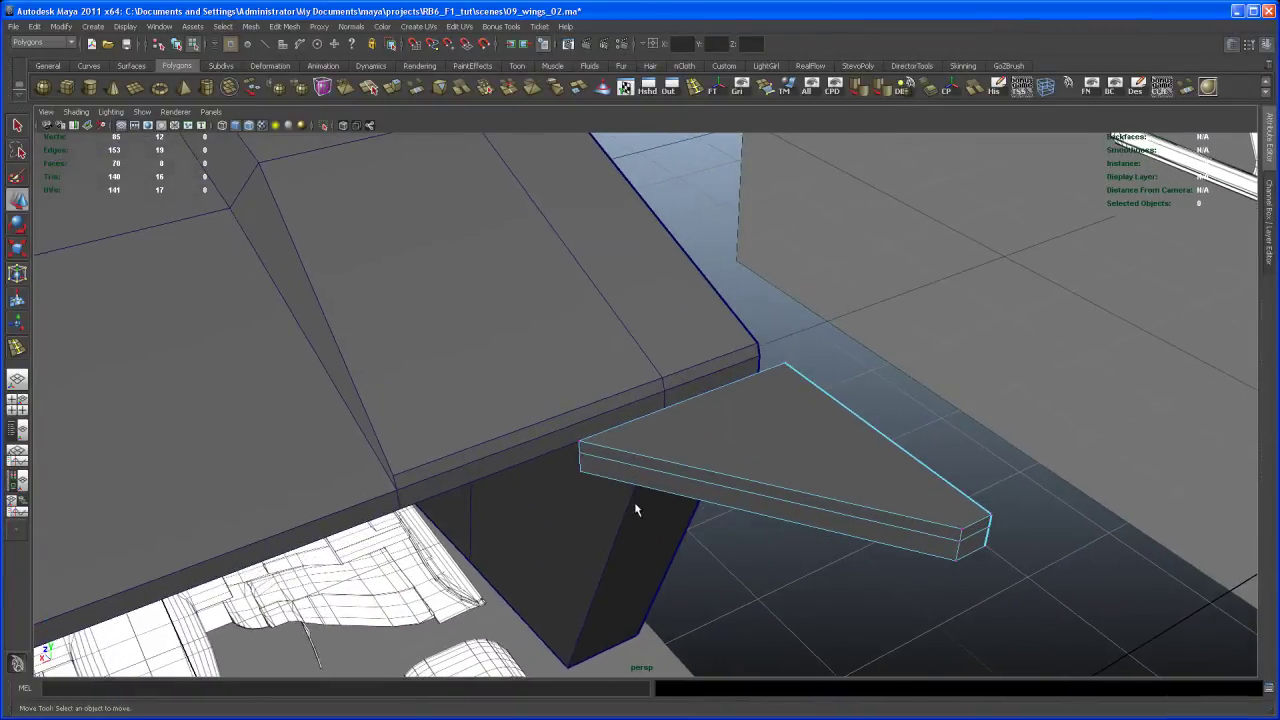
pyautogui.click(693, 83)
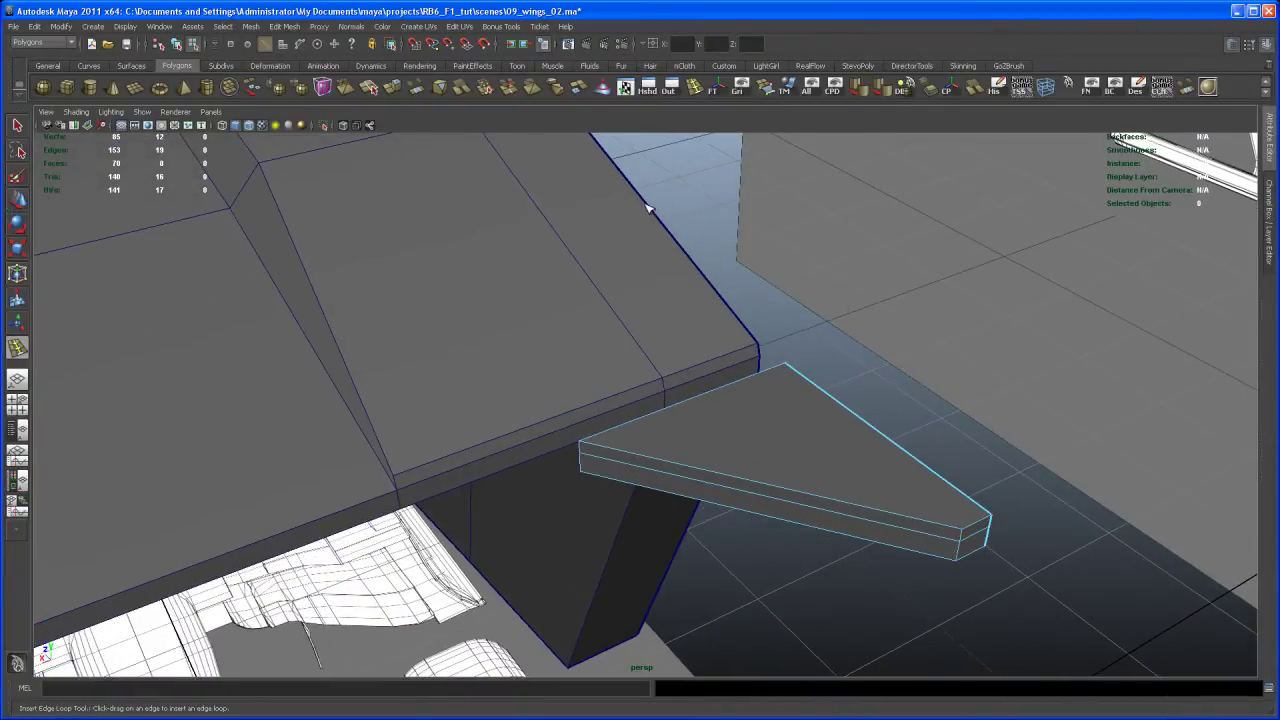
pyautogui.keyDown('alt'); pyautogui.moveTo(563, 402); pyautogui.dragTo(523, 349); pyautogui.keyUp('alt')
pyautogui.click(583, 383)
pyautogui.click(589, 396)
# Compare the pod's new edge loop with the tail's base width in the top view and undo the loop
pyautogui.press('space')
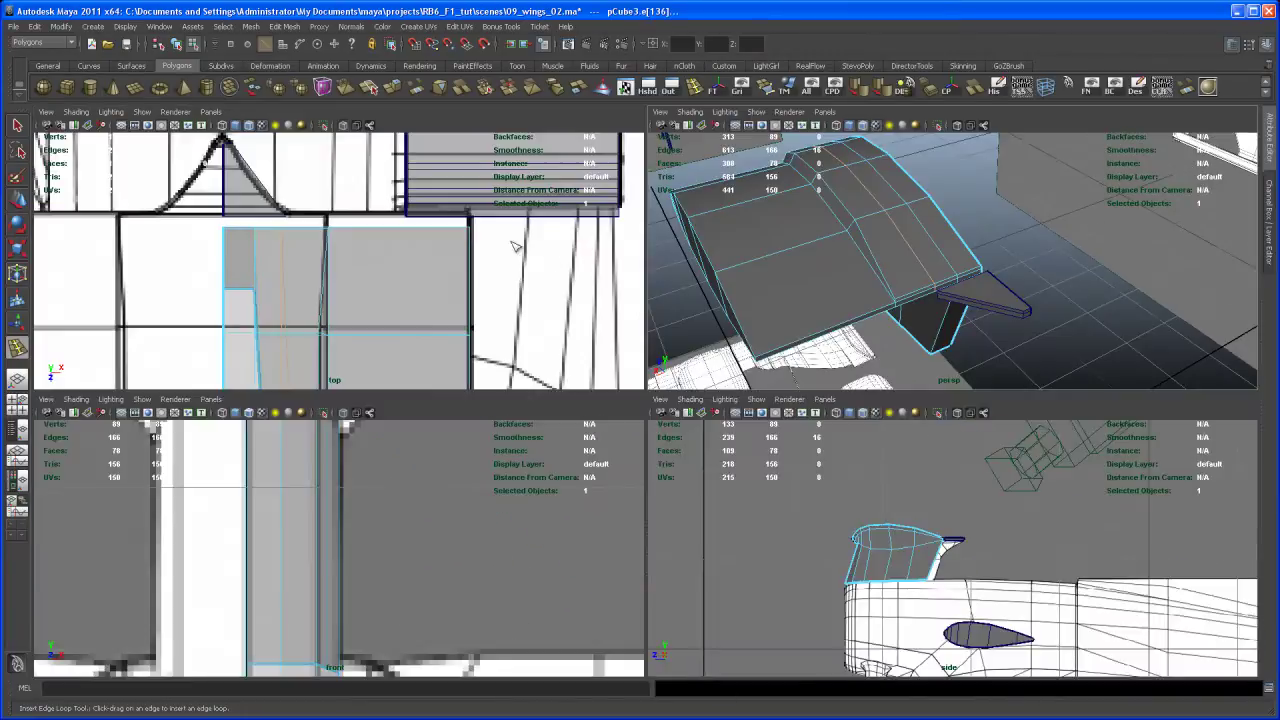
pyautogui.press('space')
pyautogui.scroll(5, 551, 466)
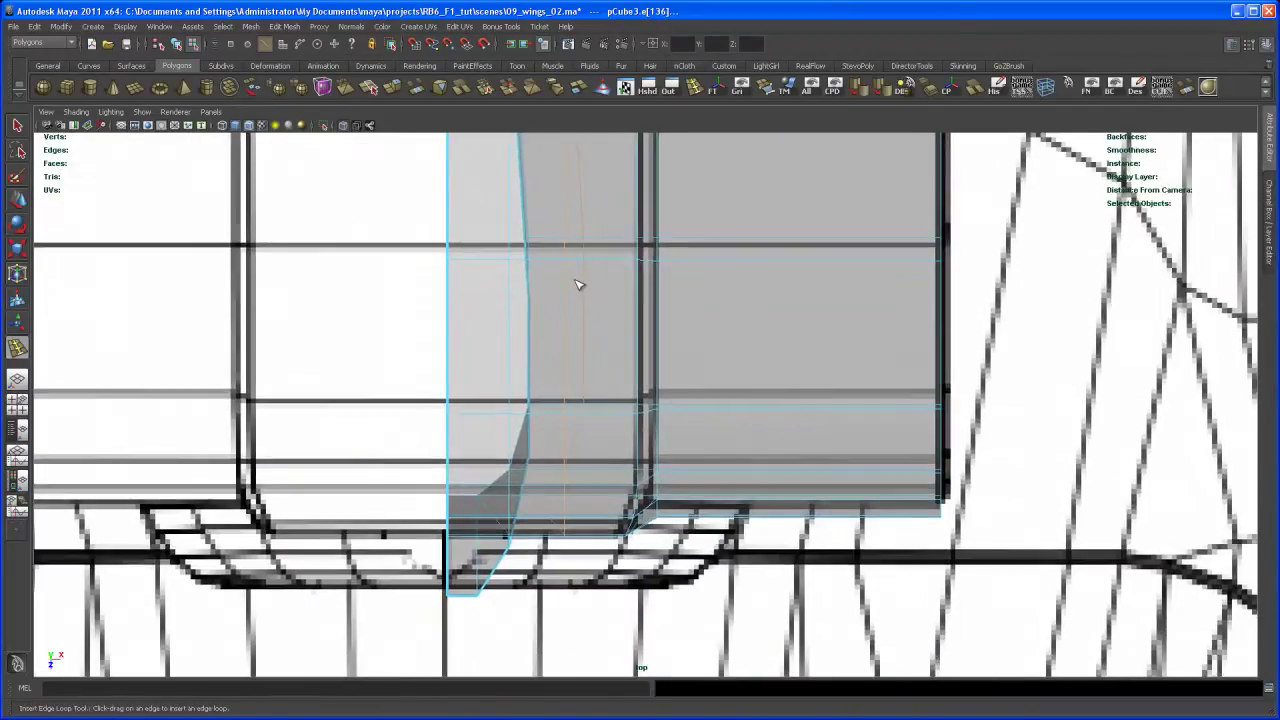
pyautogui.keyDown('alt'); pyautogui.moveTo(577, 282); pyautogui.dragTo(536, 519, button='middle'); pyautogui.keyUp('alt')
pyautogui.keyDown('alt'); pyautogui.moveTo(533, 458); pyautogui.dragTo(534, 482, button='right'); pyautogui.keyUp('alt')
pyautogui.keyDown('alt'); pyautogui.moveTo(534, 485); pyautogui.dragTo(535, 531, button='middle'); pyautogui.keyUp('alt')
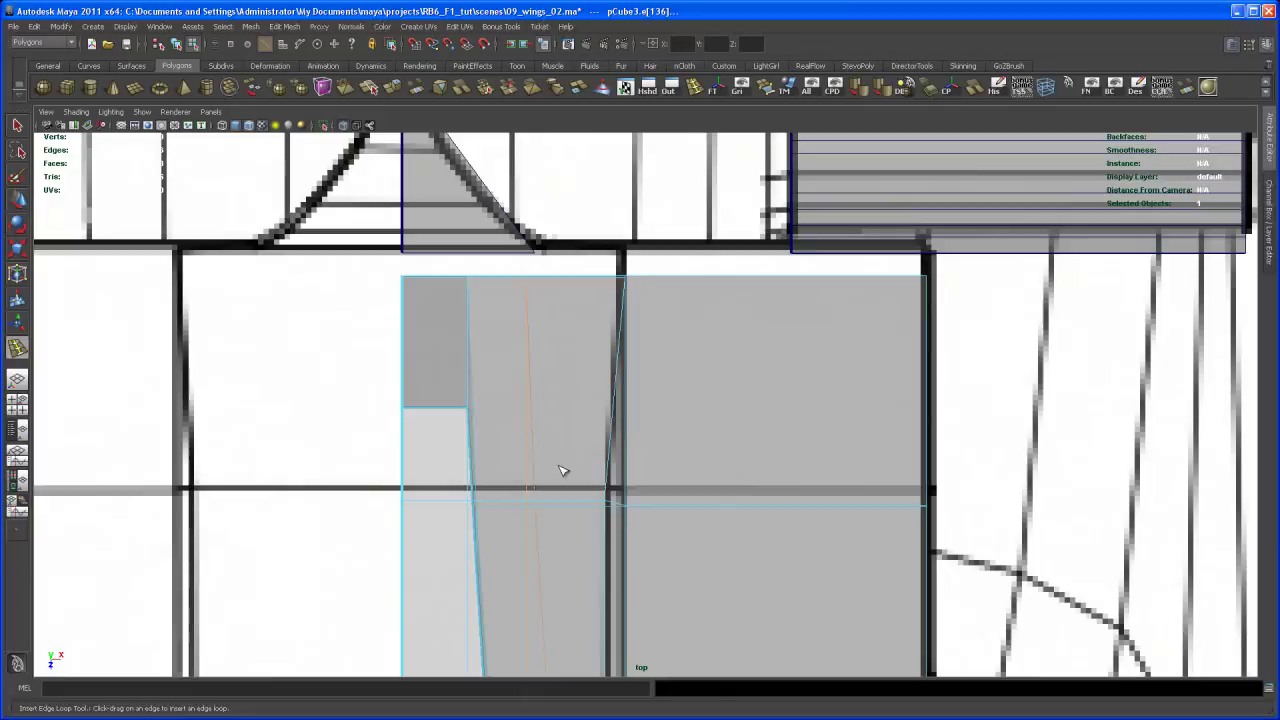
pyautogui.press('space')
pyautogui.press('space')
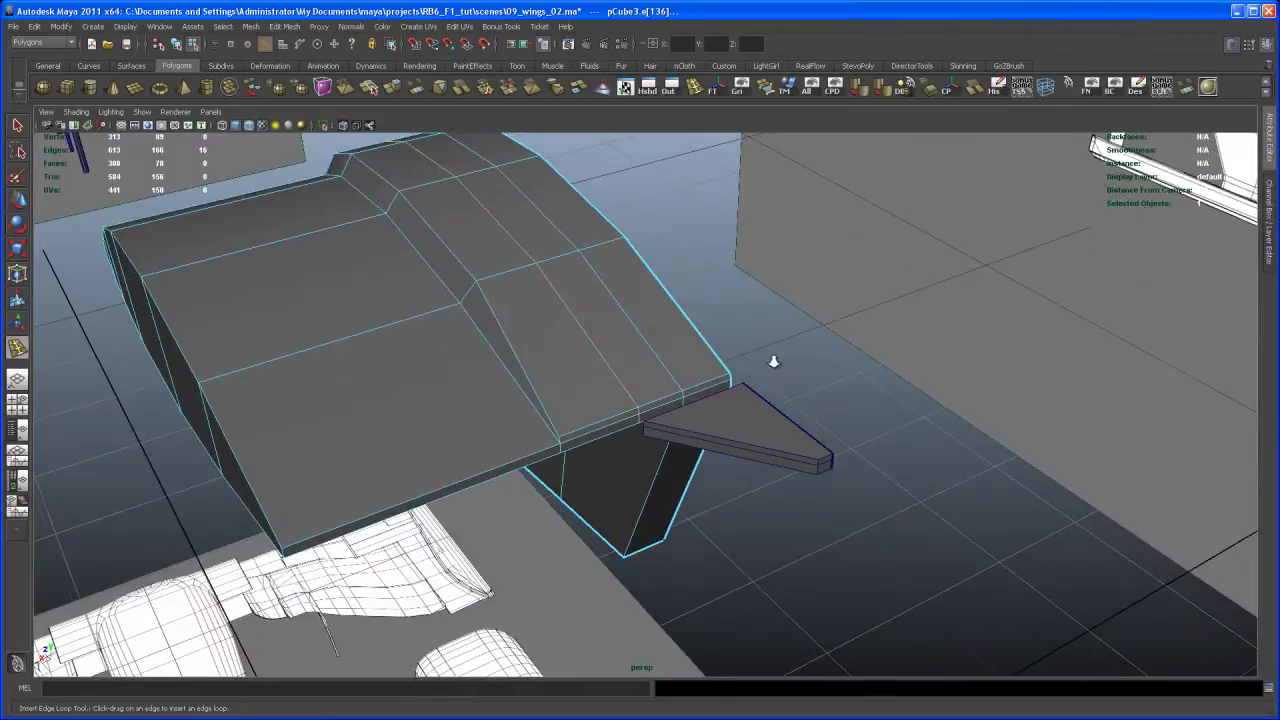
pyautogui.keyDown('alt'); pyautogui.moveTo(774, 362); pyautogui.dragTo(772, 402, button='right'); pyautogui.keyUp('alt')
pyautogui.hotkey('ctrl', 'z')
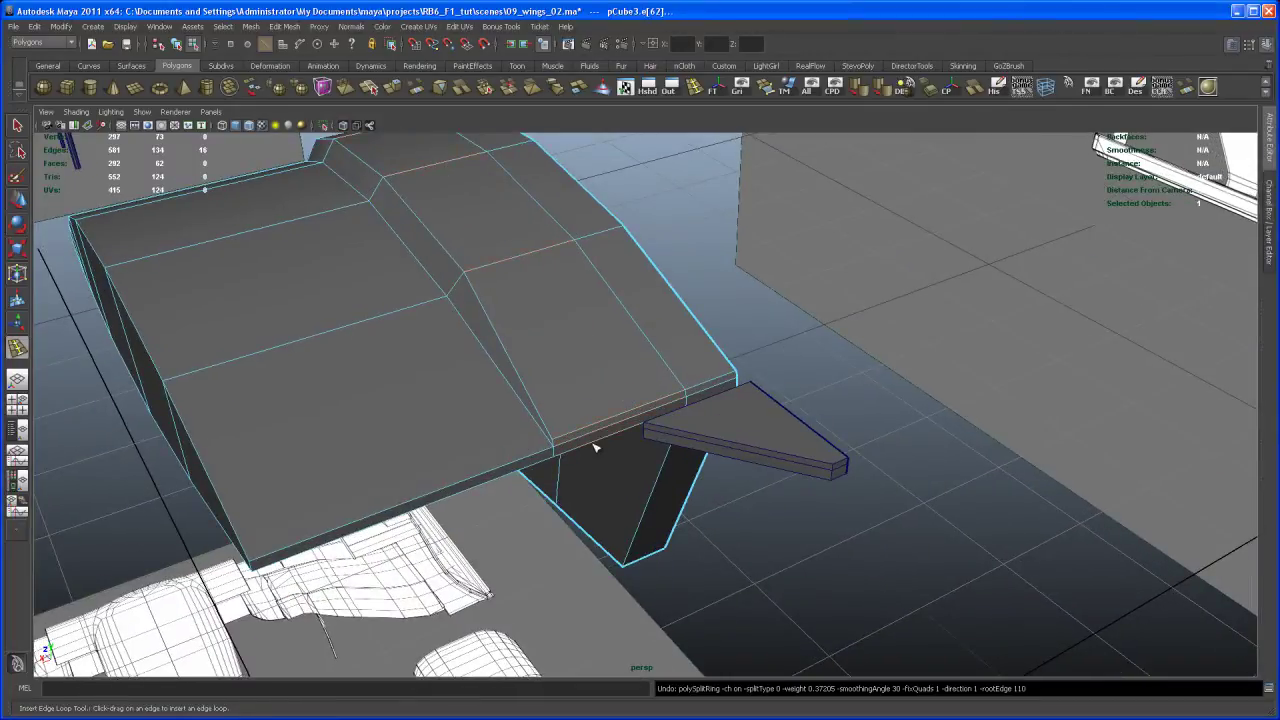
# Split the edge ring across the pod's raised centre section to add a lengthwise loop, and select its rear vertices
pyautogui.press('q')
pyautogui.moveTo(599, 421); pyautogui.dragTo(609, 395, button='right')
pyautogui.click(619, 417)
pyautogui.keyDown('alt'); pyautogui.moveTo(604, 430); pyautogui.dragTo(562, 432, button='middle'); pyautogui.keyUp('alt')
pyautogui.keyDown('alt'); pyautogui.moveTo(562, 432); pyautogui.dragTo(592, 484, button='right'); pyautogui.keyUp('alt')
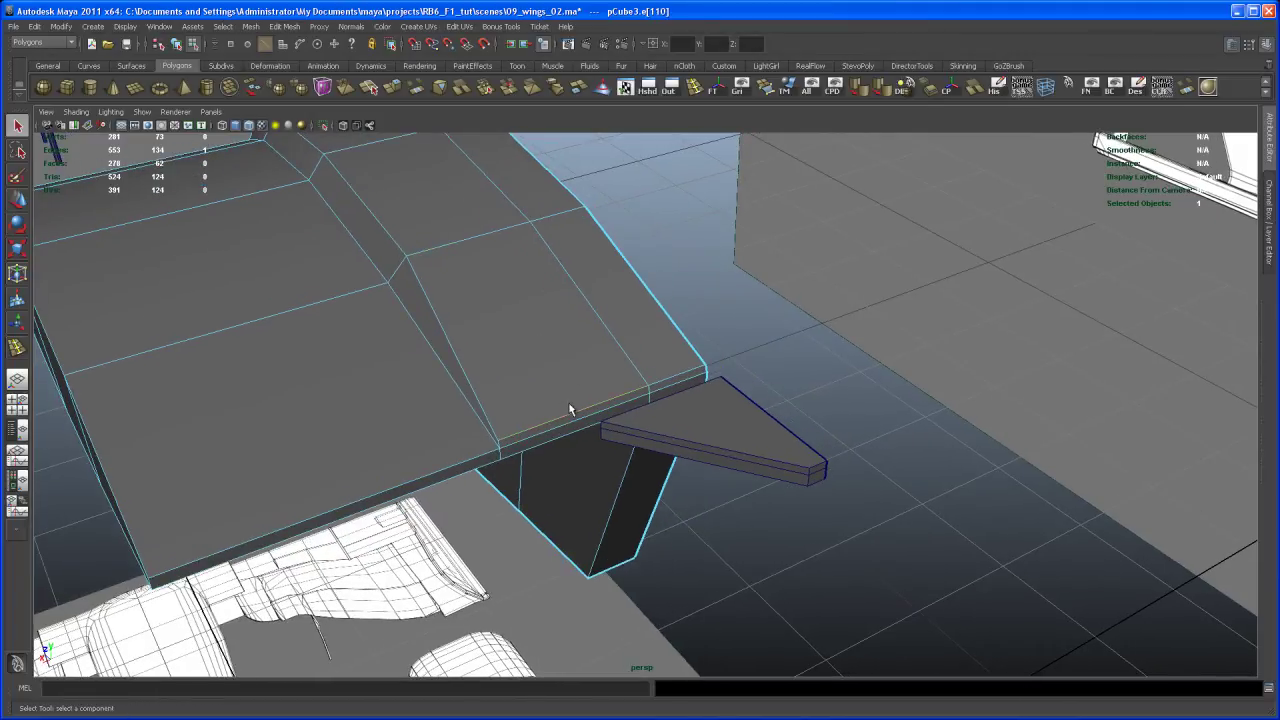
pyautogui.moveTo(567, 420)
pyautogui.keyDown('ctrl'); pyautogui.mouseDown(button='right')
pyautogui.moveTo(558, 428)
pyautogui.moveTo(601, 457)
pyautogui.moveTo(550, 422)
pyautogui.mouseUp(button='right'); pyautogui.keyUp('ctrl')
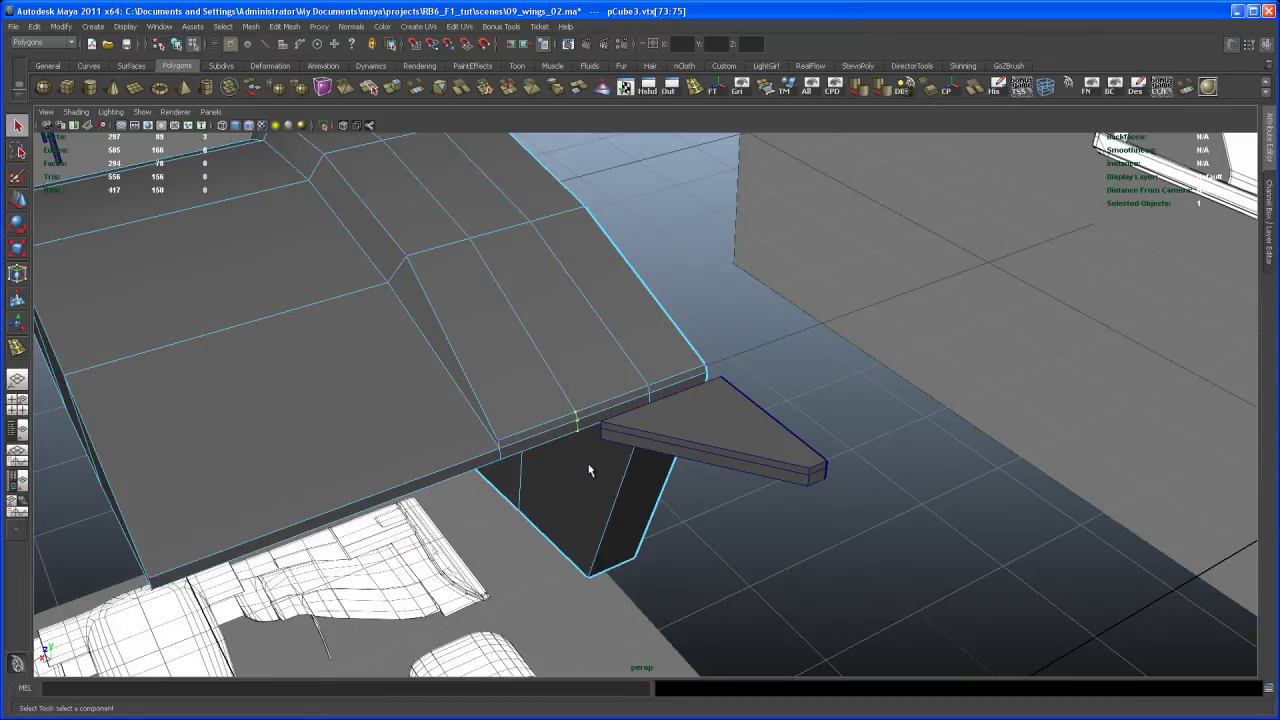
# Move the new loop's three rear vertices sideways and snap them in line with the tail piece's outer front corner
pyautogui.press('w')
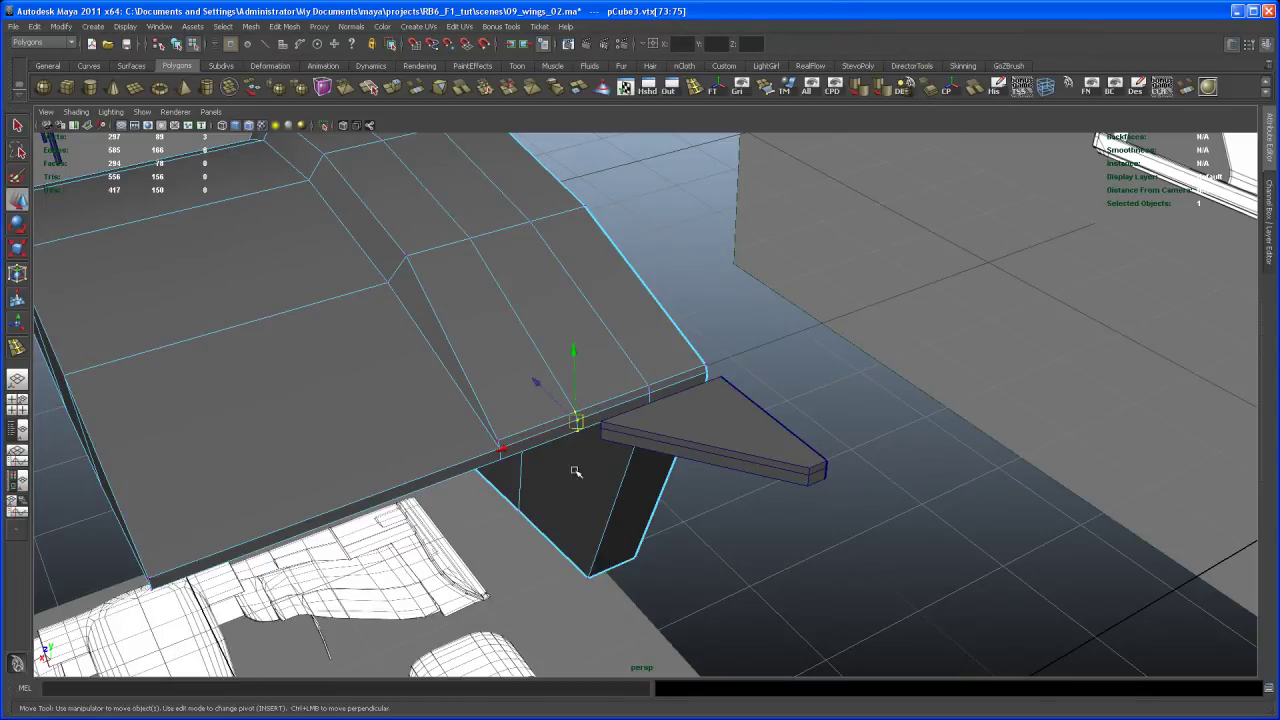
pyautogui.keyDown('alt'); pyautogui.moveTo(575, 471); pyautogui.dragTo(617, 547, button='right'); pyautogui.keyUp('alt')
pyautogui.moveTo(460, 432); pyautogui.dragTo(471, 429)
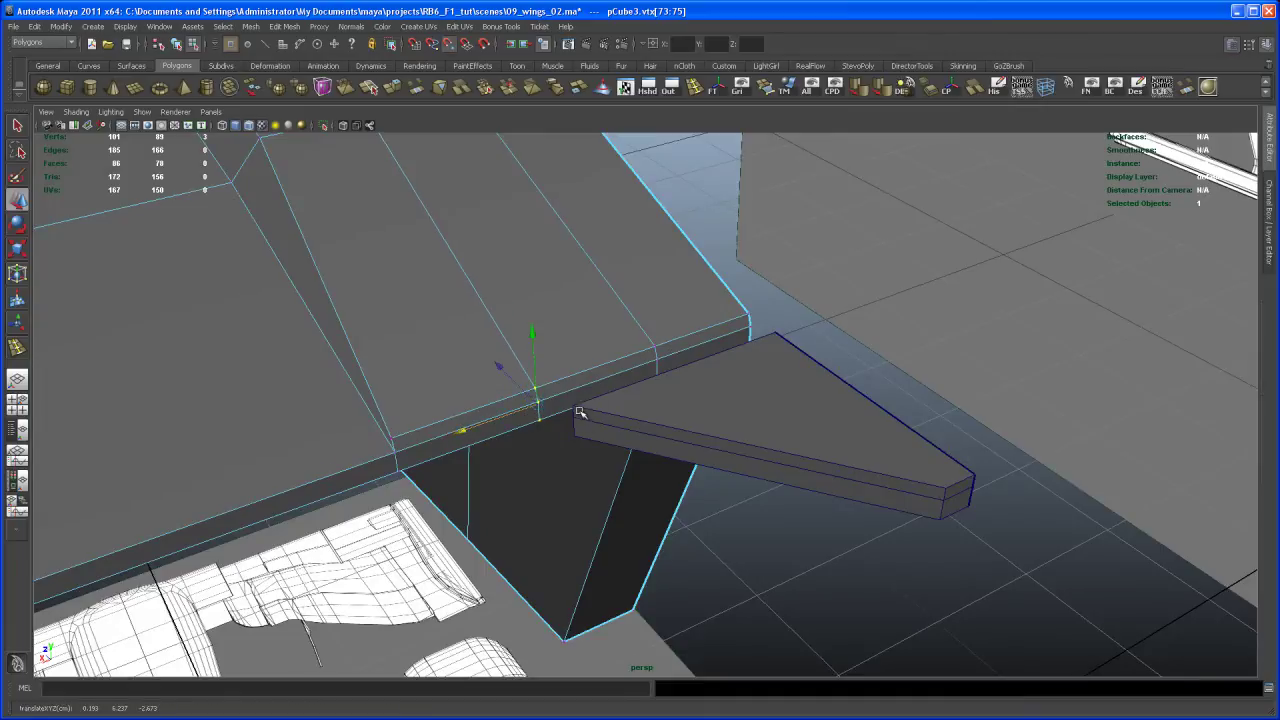
pyautogui.moveTo(574, 407); pyautogui.dragTo(576, 407, button='middle')
# Delete the narrow rear face of the support beneath the pod
pyautogui.keyDown('alt'); pyautogui.moveTo(664, 424); pyautogui.dragTo(648, 414, button='right'); pyautogui.keyUp('alt')
pyautogui.keyDown('alt'); pyautogui.moveTo(648, 414); pyautogui.dragTo(654, 437); pyautogui.keyUp('alt')
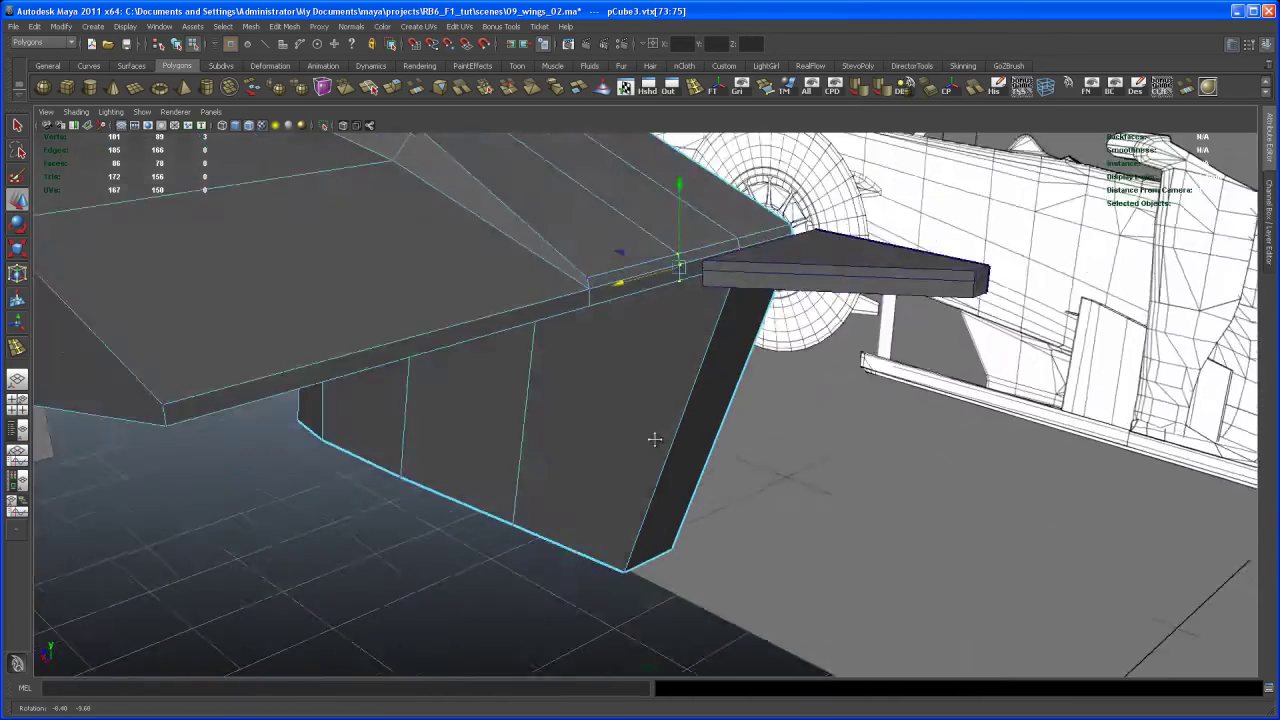
pyautogui.keyDown('alt'); pyautogui.moveTo(654, 437); pyautogui.dragTo(549, 549, button='middle'); pyautogui.keyUp('alt')
pyautogui.keyDown('alt'); pyautogui.moveTo(549, 549); pyautogui.dragTo(624, 492, button='right'); pyautogui.keyUp('alt')
pyautogui.keyDown('alt'); pyautogui.moveTo(624, 492); pyautogui.dragTo(606, 517, button='middle'); pyautogui.keyUp('alt')
pyautogui.keyDown('alt'); pyautogui.moveTo(606, 517); pyautogui.dragTo(666, 509, button='right'); pyautogui.keyUp('alt')
pyautogui.keyDown('alt'); pyautogui.moveTo(666, 509); pyautogui.dragTo(609, 494); pyautogui.keyUp('alt')
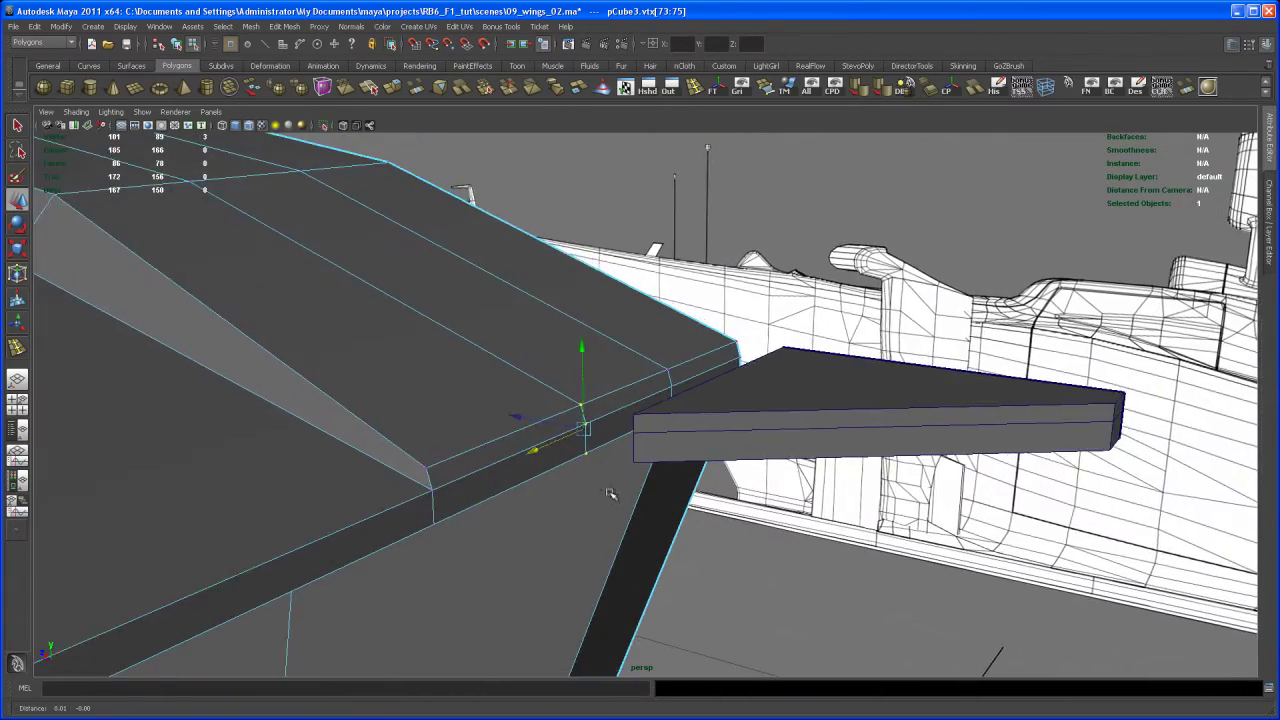
pyautogui.keyDown('alt'); pyautogui.moveTo(552, 478); pyautogui.dragTo(637, 514, button='right'); pyautogui.keyUp('alt')
pyautogui.keyDown('alt'); pyautogui.moveTo(637, 514); pyautogui.dragTo(677, 426); pyautogui.keyUp('alt')
pyautogui.keyDown('alt'); pyautogui.moveTo(677, 426); pyautogui.dragTo(615, 391, button='right'); pyautogui.keyUp('alt')
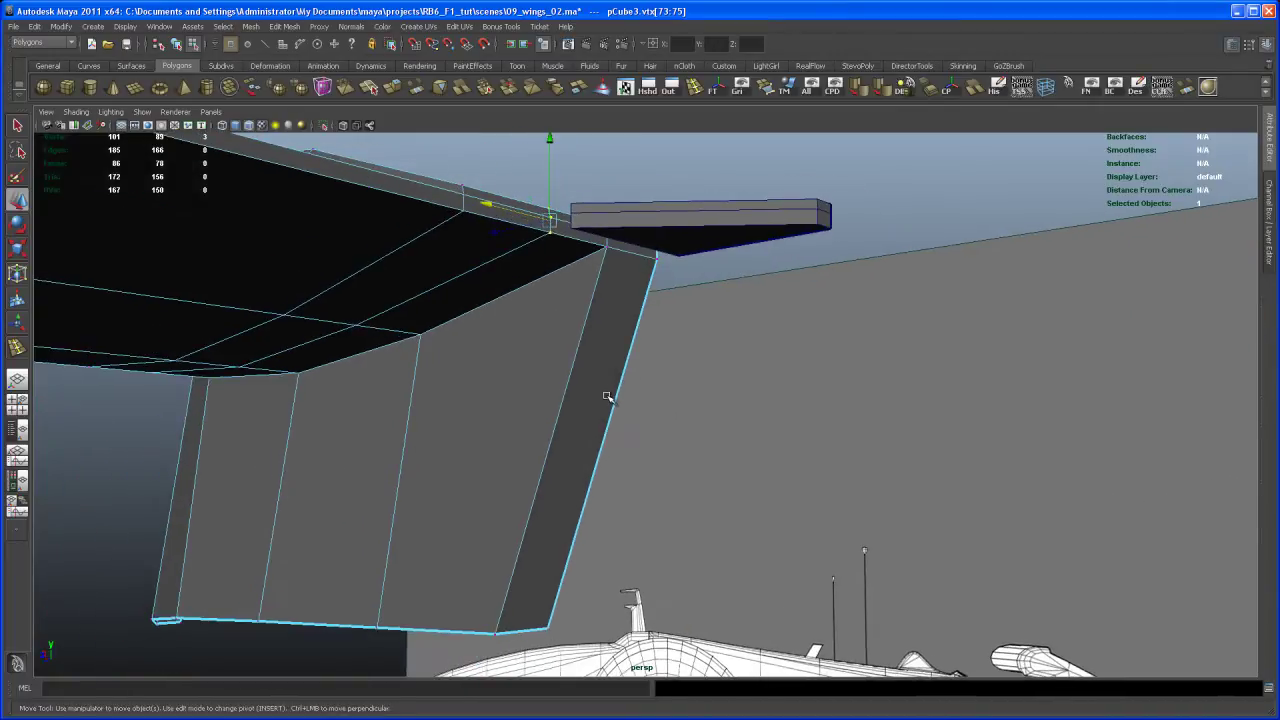
pyautogui.press('F11')
pyautogui.click(606, 424)
pyautogui.keyDown('alt'); pyautogui.moveTo(606, 424); pyautogui.dragTo(640, 466); pyautogui.keyUp('alt')
pyautogui.click(644, 462)
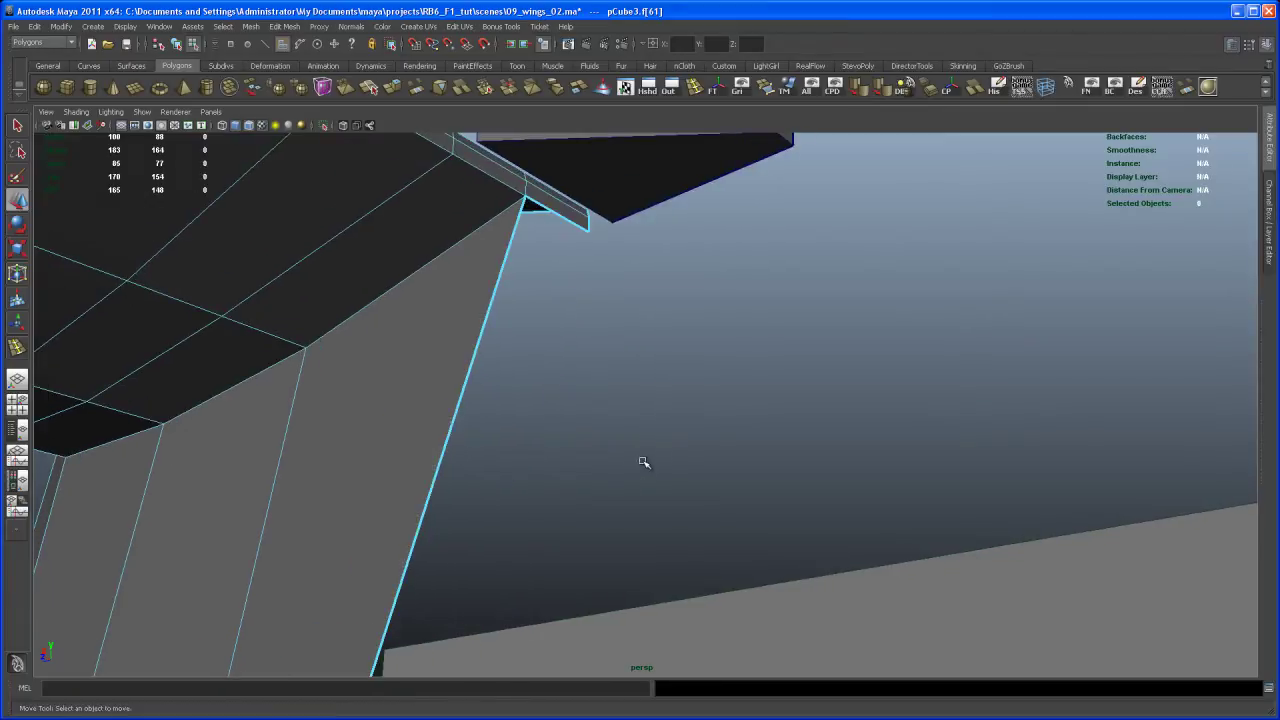
# Delete the four rear edge faces of the pod's centre section that face the tail piece
pyautogui.click(566, 212)
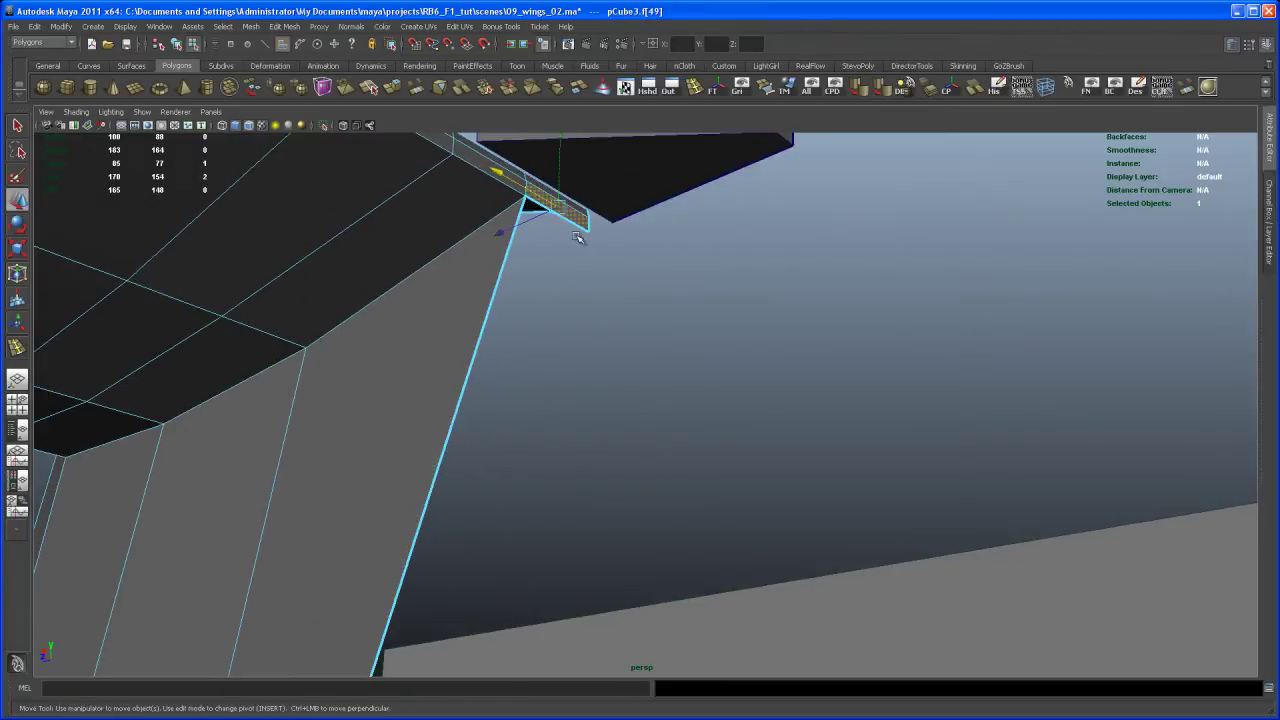
pyautogui.keyDown('alt'); pyautogui.moveTo(573, 290); pyautogui.dragTo(571, 413, button='middle'); pyautogui.keyUp('alt')
pyautogui.keyDown('alt'); pyautogui.moveTo(571, 413); pyautogui.dragTo(647, 340); pyautogui.keyUp('alt')
pyautogui.press('q')
pyautogui.click(663, 316)
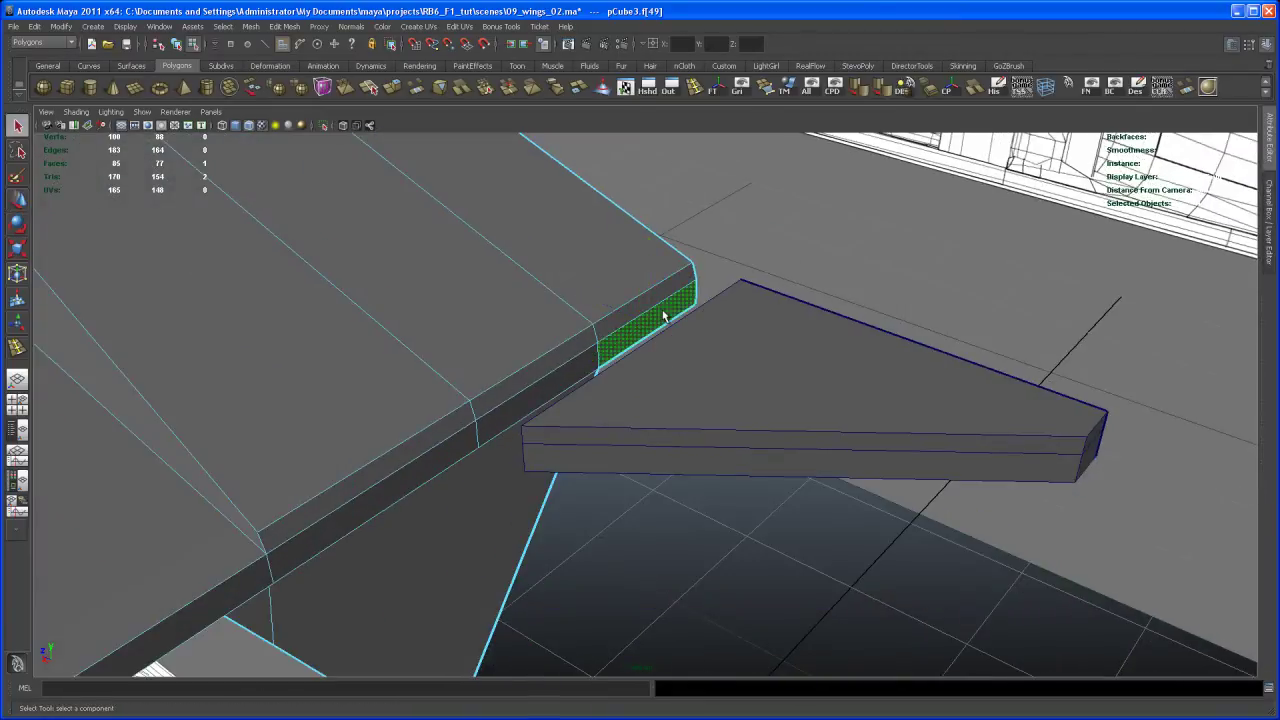
pyautogui.click(693, 306)
pyautogui.click(675, 308)
pyautogui.keyDown('shift'); pyautogui.click(655, 297); pyautogui.keyUp('shift')
pyautogui.keyDown('shift'); pyautogui.click(568, 352); pyautogui.keyUp('shift')
pyautogui.keyDown('shift'); pyautogui.click(571, 377); pyautogui.keyUp('shift')
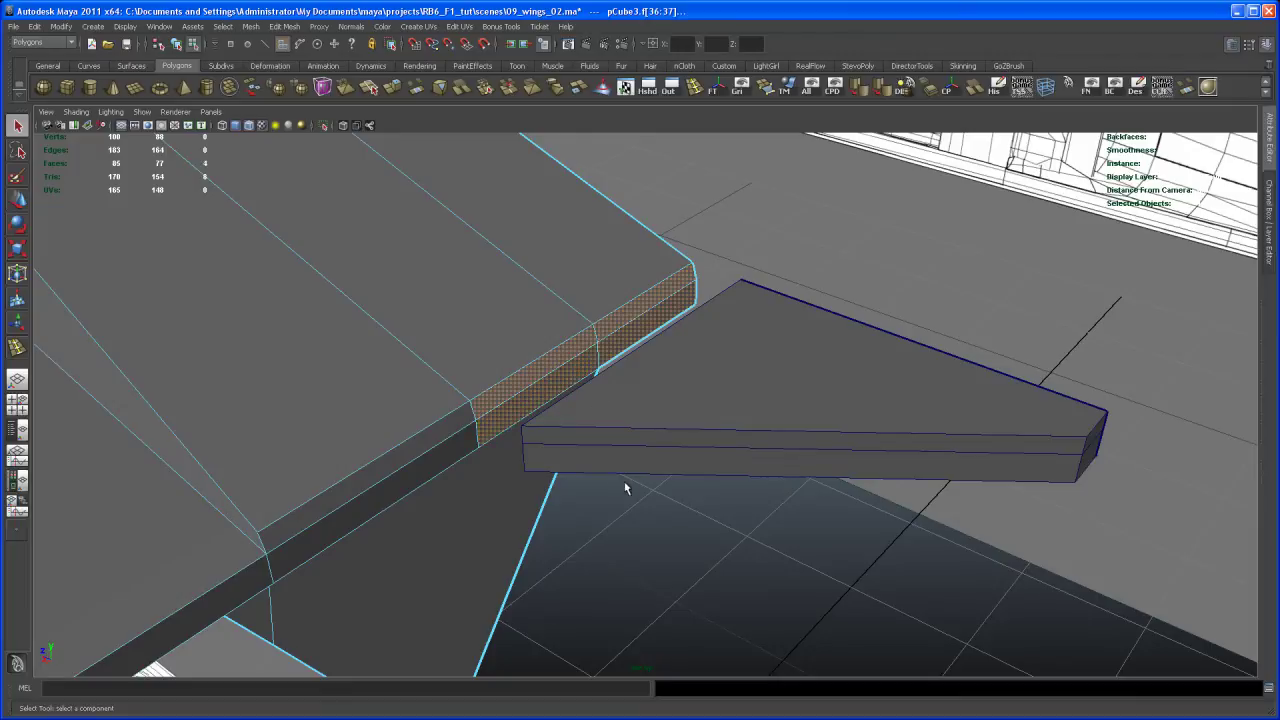
pyautogui.keyDown('alt'); pyautogui.moveTo(624, 482); pyautogui.dragTo(615, 426); pyautogui.keyUp('alt')
pyautogui.press('Delete')
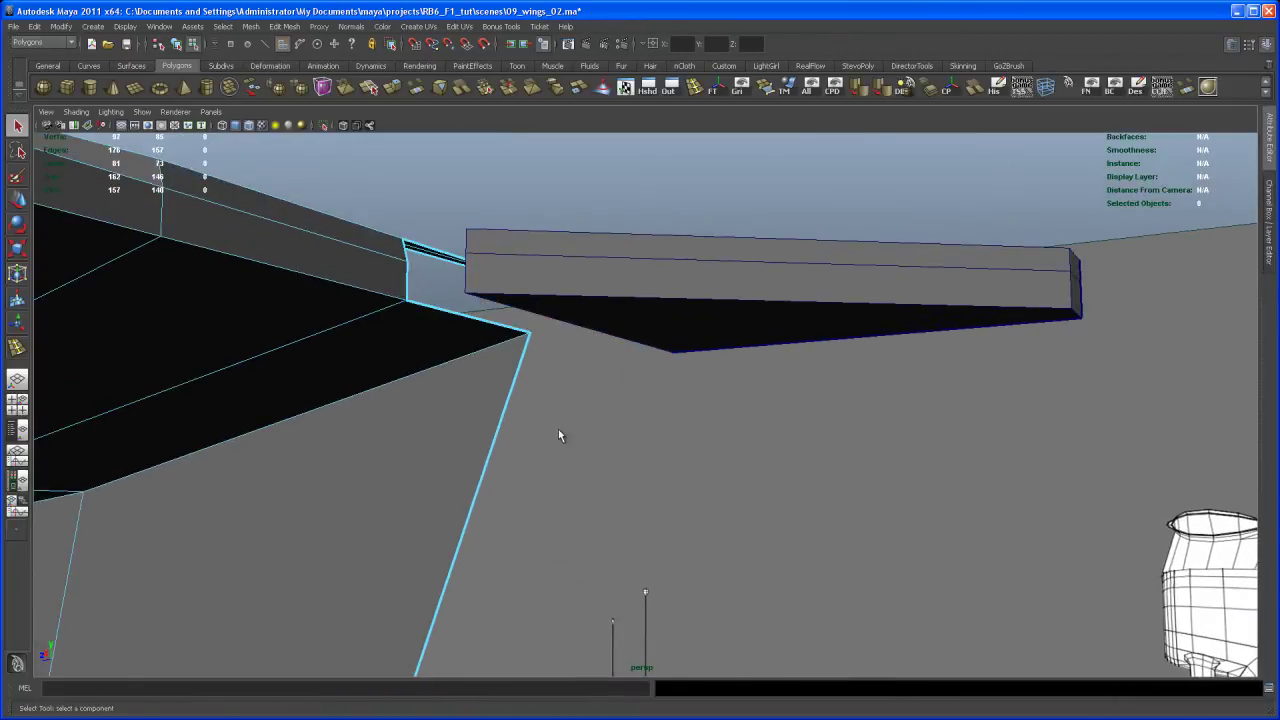
# Insert a lengthwise edge loop in the tail piece close to its slanted outer side
pyautogui.keyDown('alt'); pyautogui.moveTo(557, 437); pyautogui.dragTo(560, 345, button='right'); pyautogui.keyUp('alt')
pyautogui.keyDown('alt'); pyautogui.moveTo(560, 345); pyautogui.dragTo(651, 424); pyautogui.keyUp('alt')
pyautogui.keyDown('alt'); pyautogui.moveTo(651, 424); pyautogui.dragTo(455, 440, button='middle'); pyautogui.keyUp('alt')
pyautogui.keyDown('alt'); pyautogui.moveTo(455, 440); pyautogui.dragTo(572, 455); pyautogui.keyUp('alt')
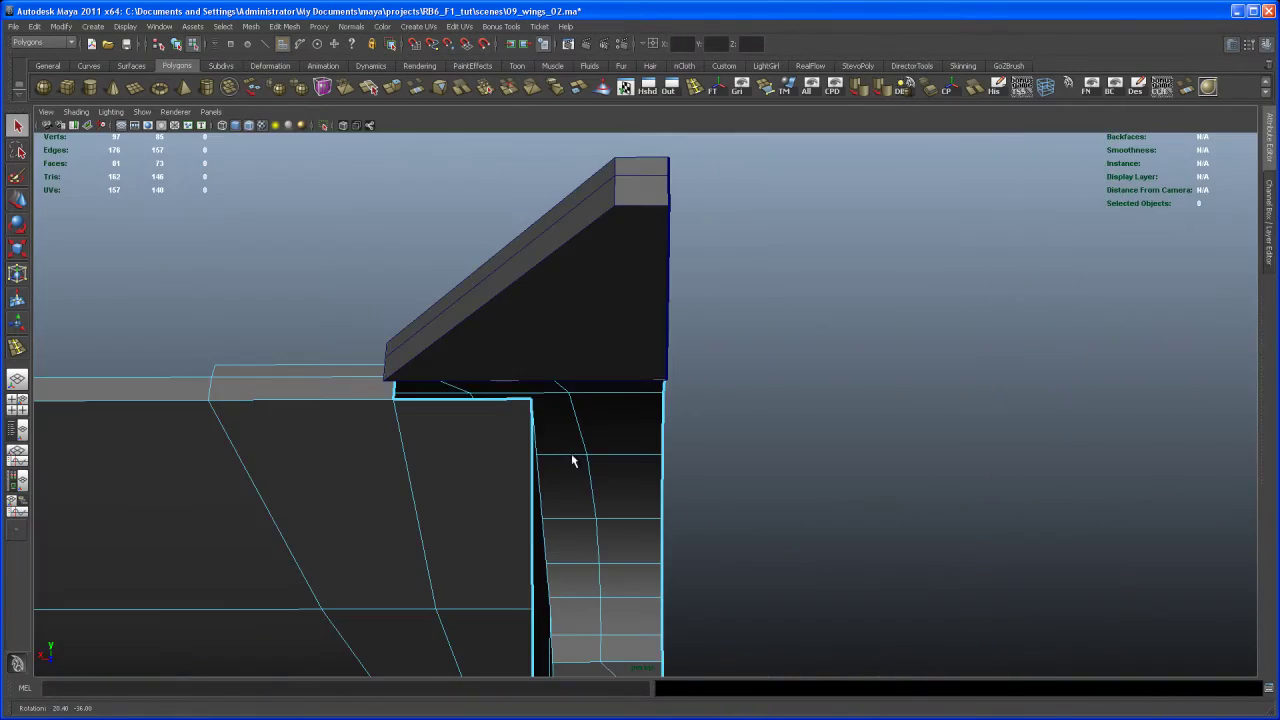
pyautogui.press('1')
pyautogui.moveTo(614, 294); pyautogui.dragTo(657, 280, button='right')
pyautogui.keyDown('alt'); pyautogui.moveTo(634, 303); pyautogui.dragTo(651, 333); pyautogui.keyUp('alt')
pyautogui.keyDown('alt'); pyautogui.moveTo(651, 333); pyautogui.dragTo(666, 291, button='middle'); pyautogui.keyUp('alt')
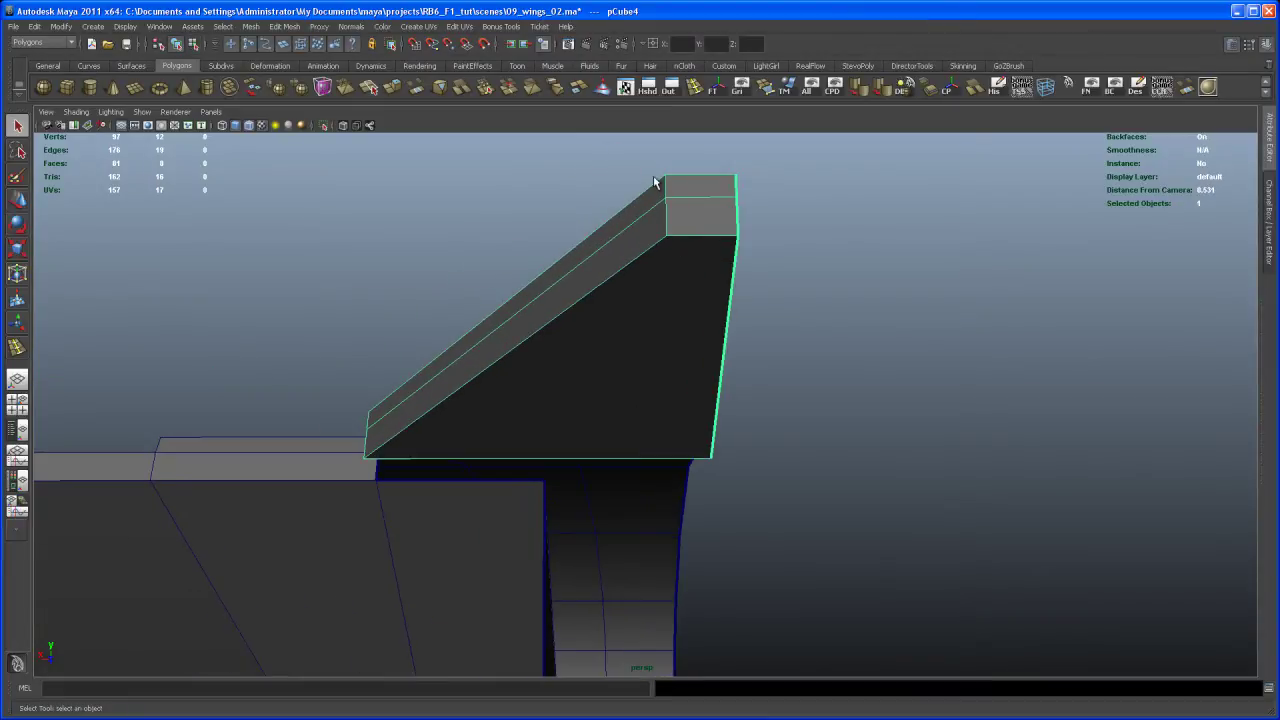
pyautogui.click(690, 89)
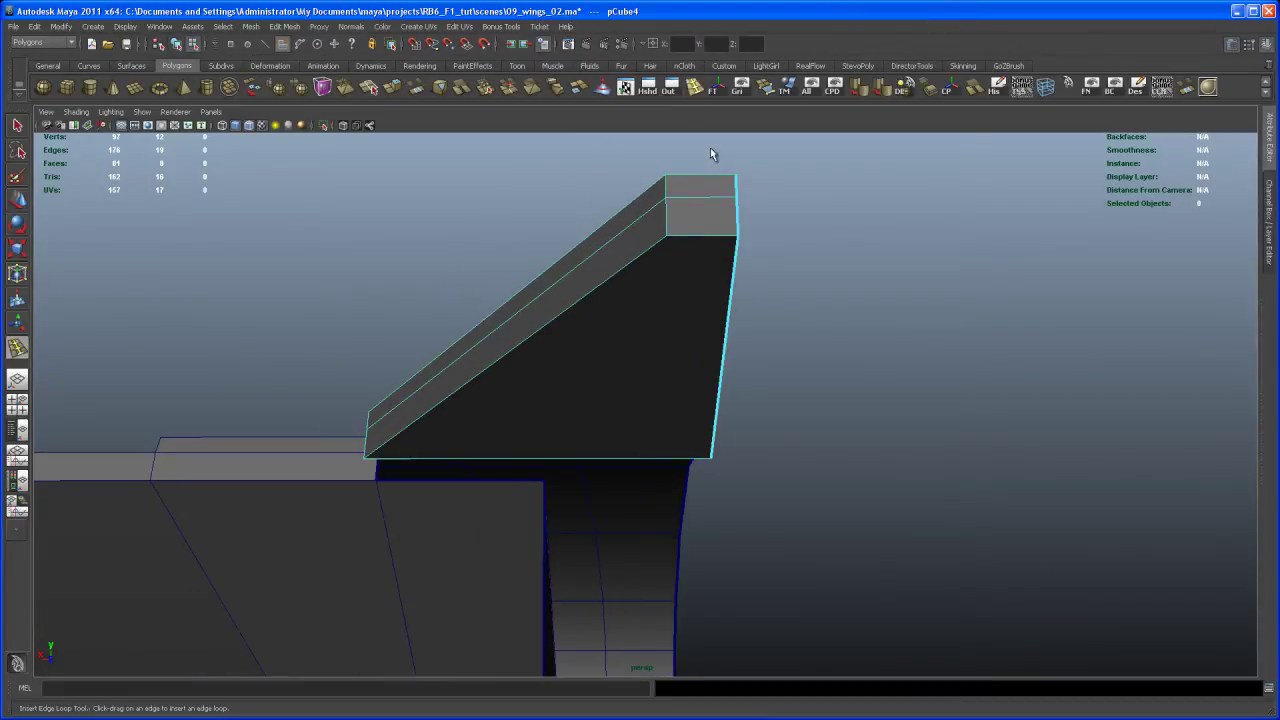
pyautogui.click(686, 237)
pyautogui.scroll(2, 686, 263)
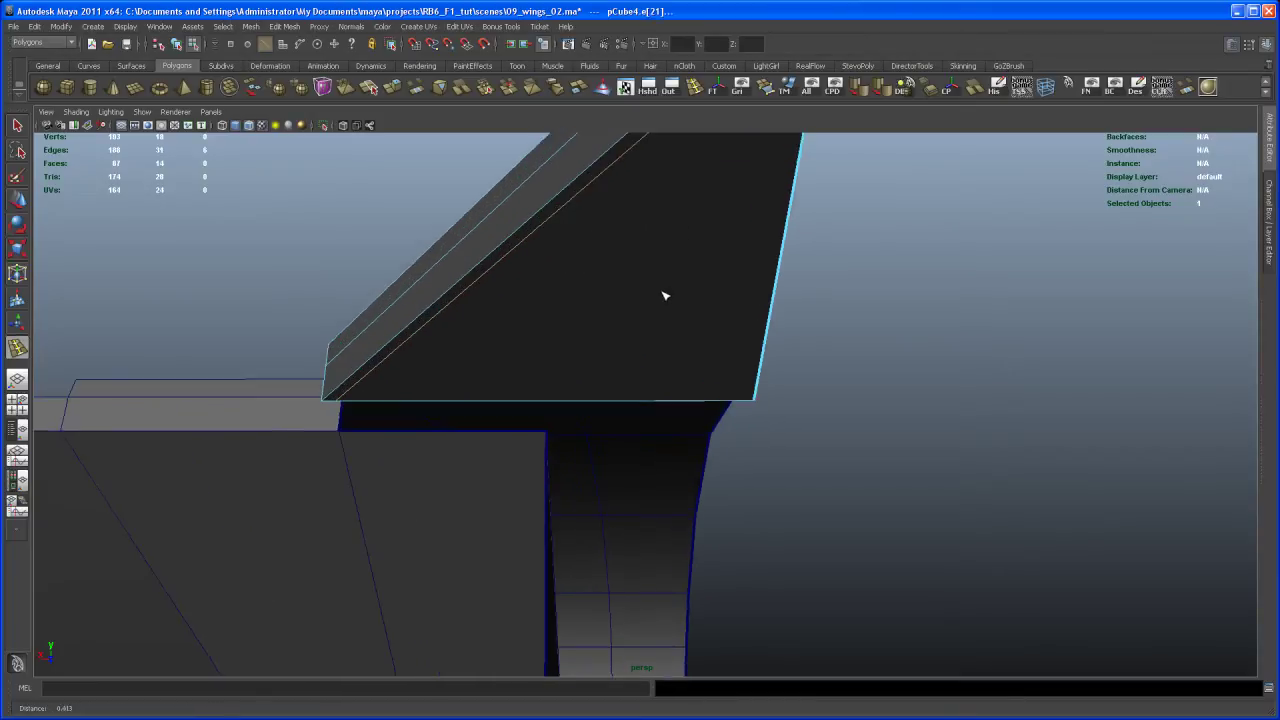
# Select the front vertices of the tail piece's new loop in the top view and move them inward along X
pyautogui.press('space')
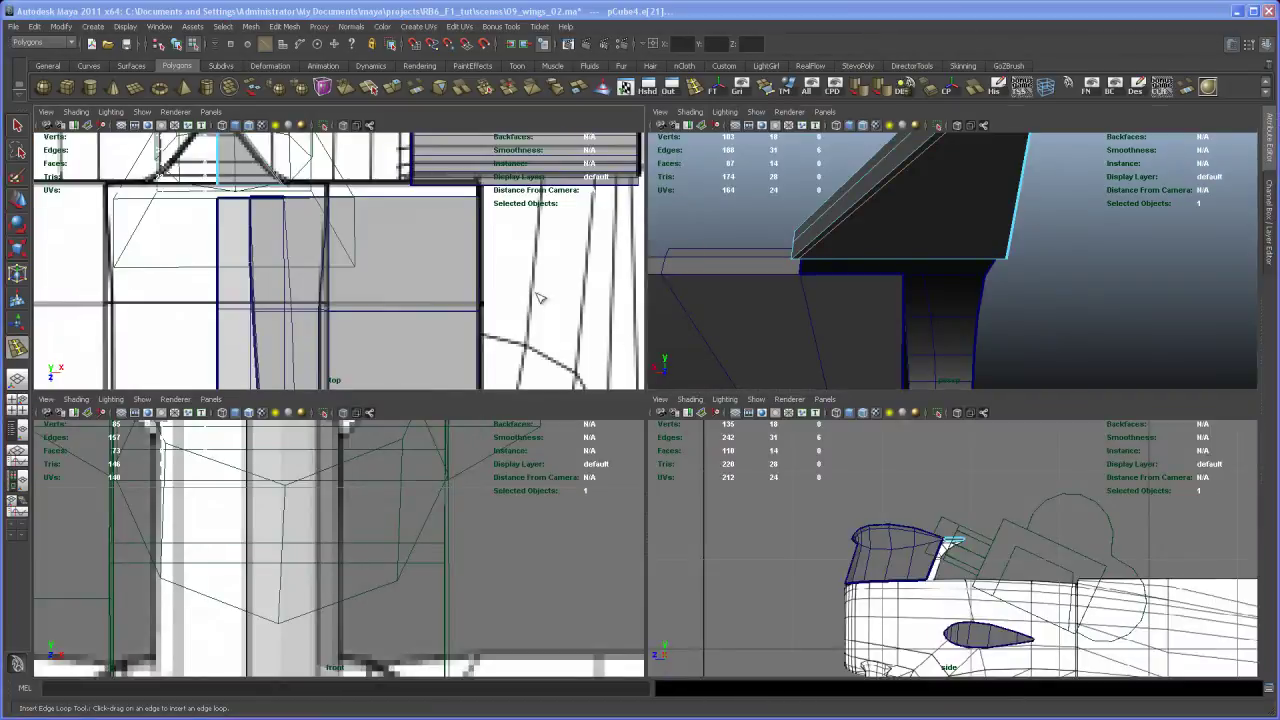
pyautogui.press('space')
pyautogui.keyDown('alt'); pyautogui.moveTo(457, 228); pyautogui.dragTo(563, 417, button='middle'); pyautogui.keyUp('alt')
pyautogui.scroll(3, 652, 540)
pyautogui.press('w')
pyautogui.keyDown('alt'); pyautogui.moveTo(563, 417); pyautogui.dragTo(670, 510, button='right'); pyautogui.keyUp('alt')
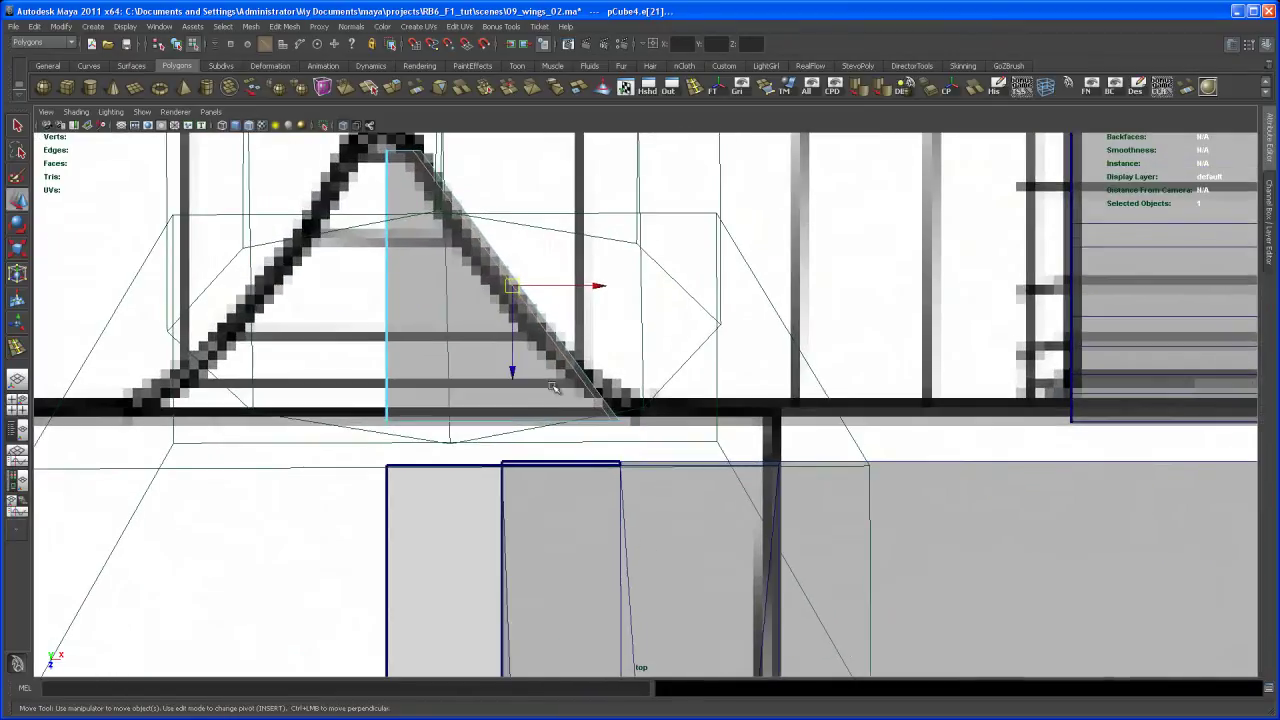
pyautogui.rightClick(551, 377)
pyautogui.moveTo(551, 377); pyautogui.dragTo(510, 377, button='right')
pyautogui.moveTo(613, 441); pyautogui.dragTo(616, 427)
pyautogui.scroll(3, 557, 423)
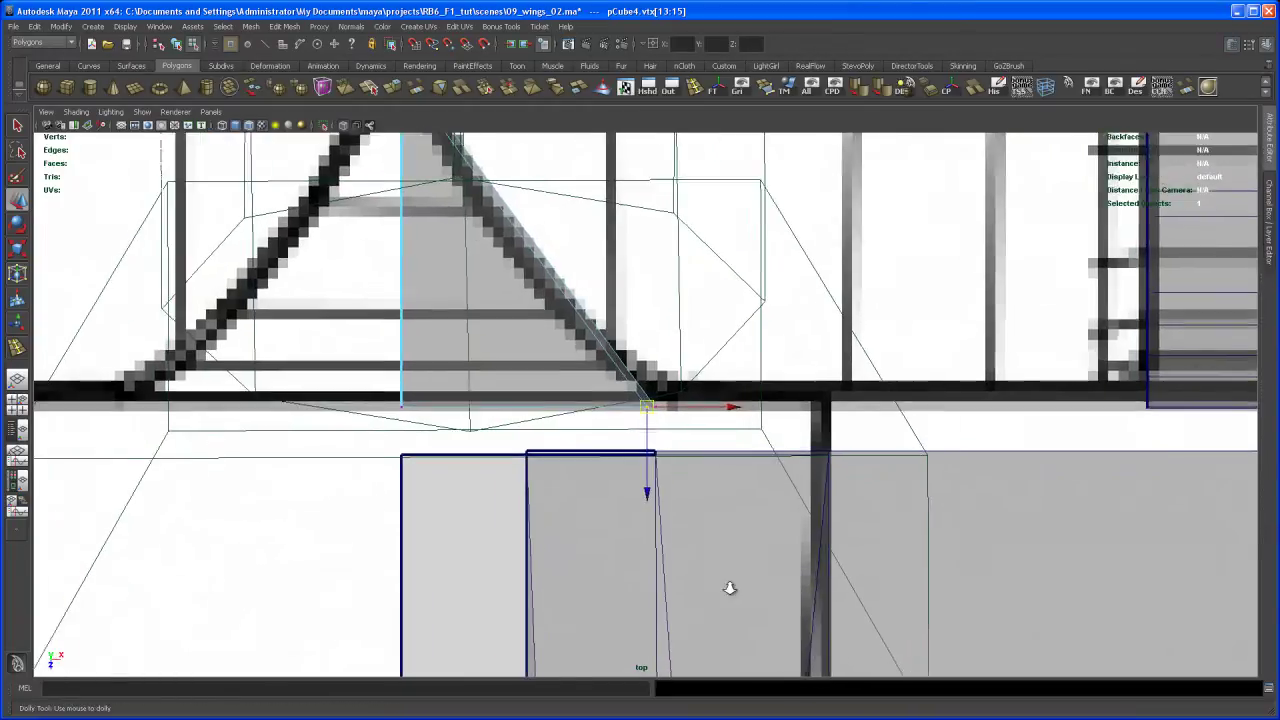
pyautogui.moveTo(733, 411); pyautogui.dragTo(666, 415)
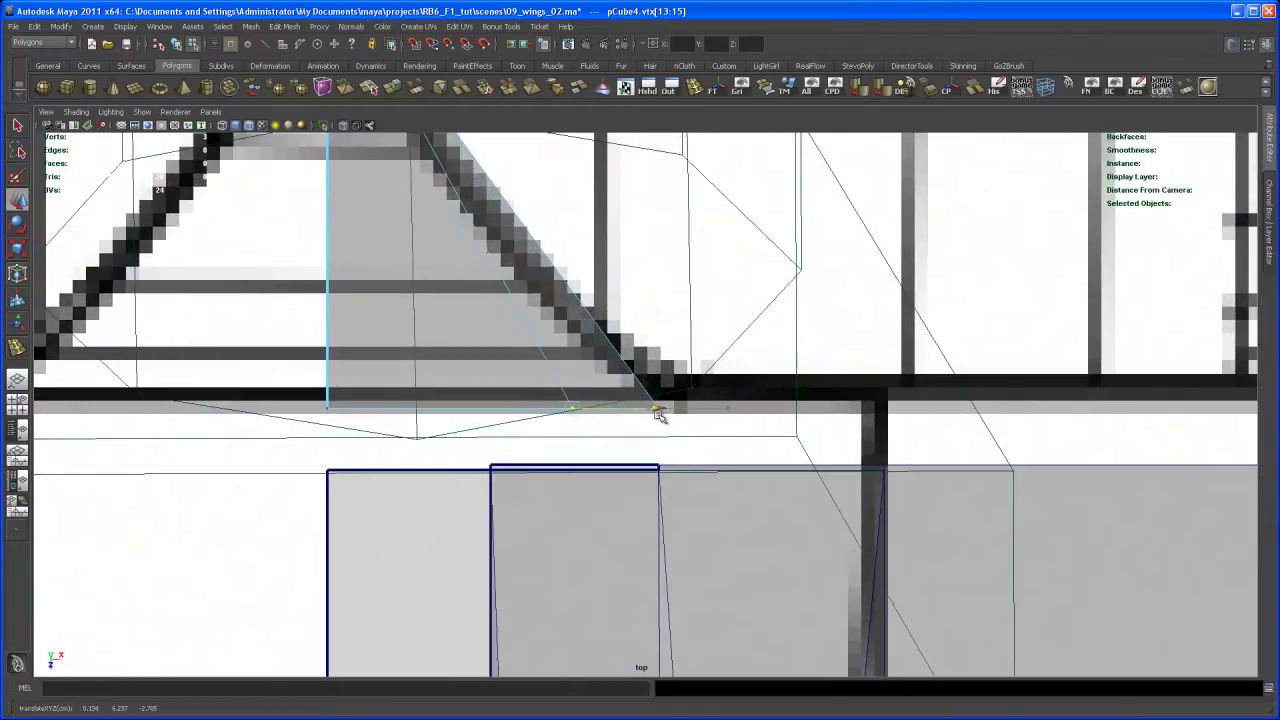
# Snap the tail loop's front vertices along X to the pod's nearest centre-section edge loop in the perspective view
pyautogui.press('space')
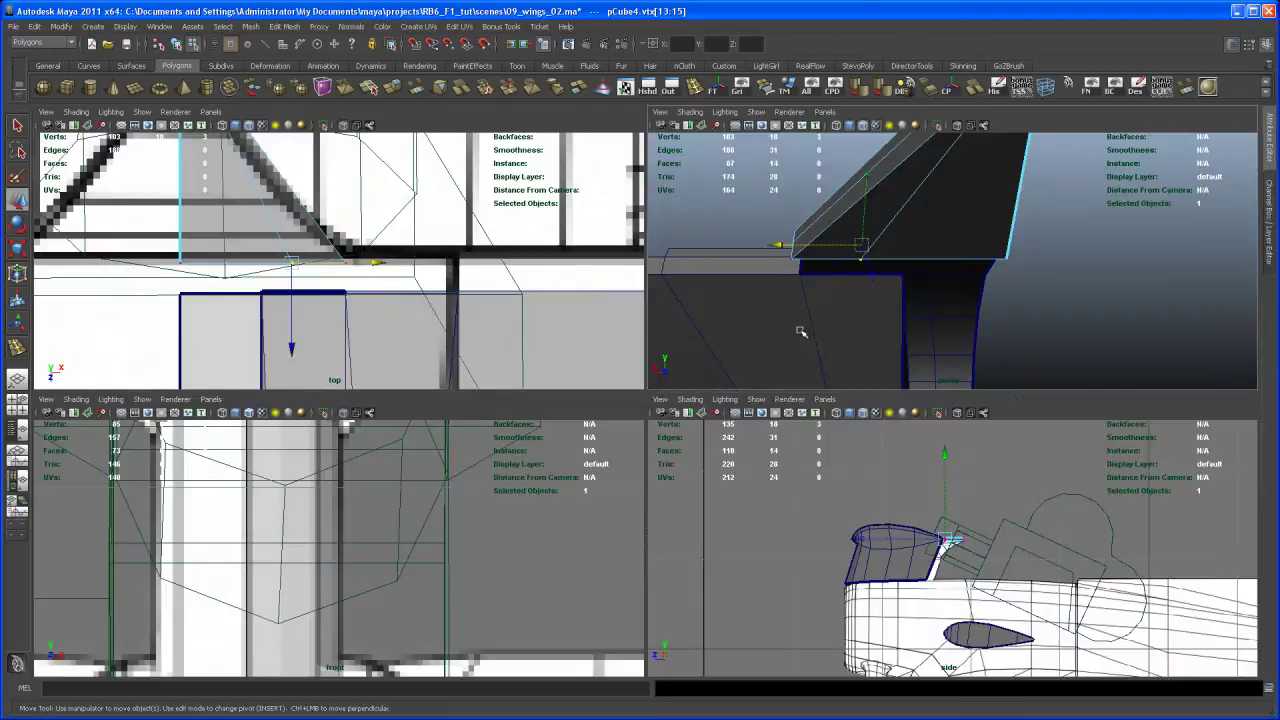
pyautogui.press('space')
pyautogui.keyDown('alt'); pyautogui.moveTo(708, 407); pyautogui.dragTo(734, 429); pyautogui.keyUp('alt')
pyautogui.keyDown('alt'); pyautogui.moveTo(734, 429); pyautogui.dragTo(674, 414, button='right'); pyautogui.keyUp('alt')
pyautogui.keyDown('alt'); pyautogui.moveTo(674, 414); pyautogui.dragTo(709, 466); pyautogui.keyUp('alt')
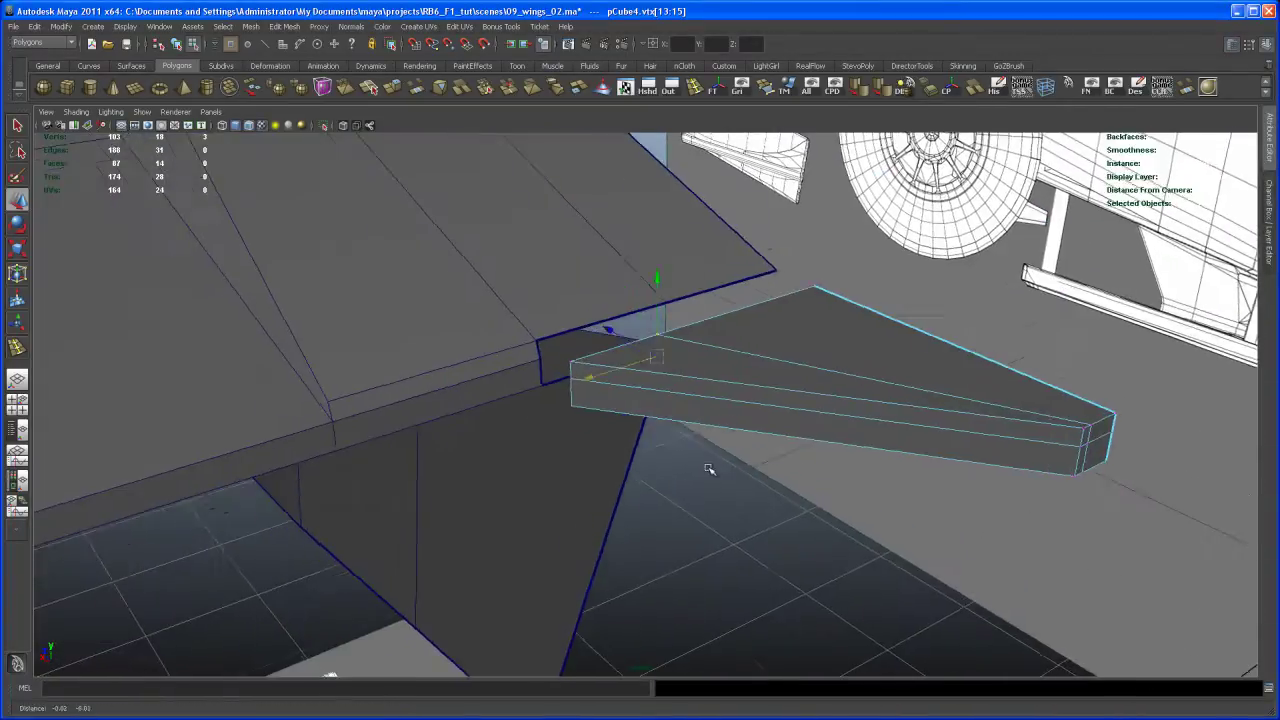
pyautogui.keyDown('alt'); pyautogui.moveTo(709, 466); pyautogui.dragTo(696, 480, button='right'); pyautogui.keyUp('alt')
pyautogui.keyDown('alt'); pyautogui.moveTo(696, 480); pyautogui.dragTo(677, 516, button='middle'); pyautogui.keyUp('alt')
pyautogui.keyDown('alt'); pyautogui.moveTo(677, 516); pyautogui.dragTo(642, 404); pyautogui.keyUp('alt')
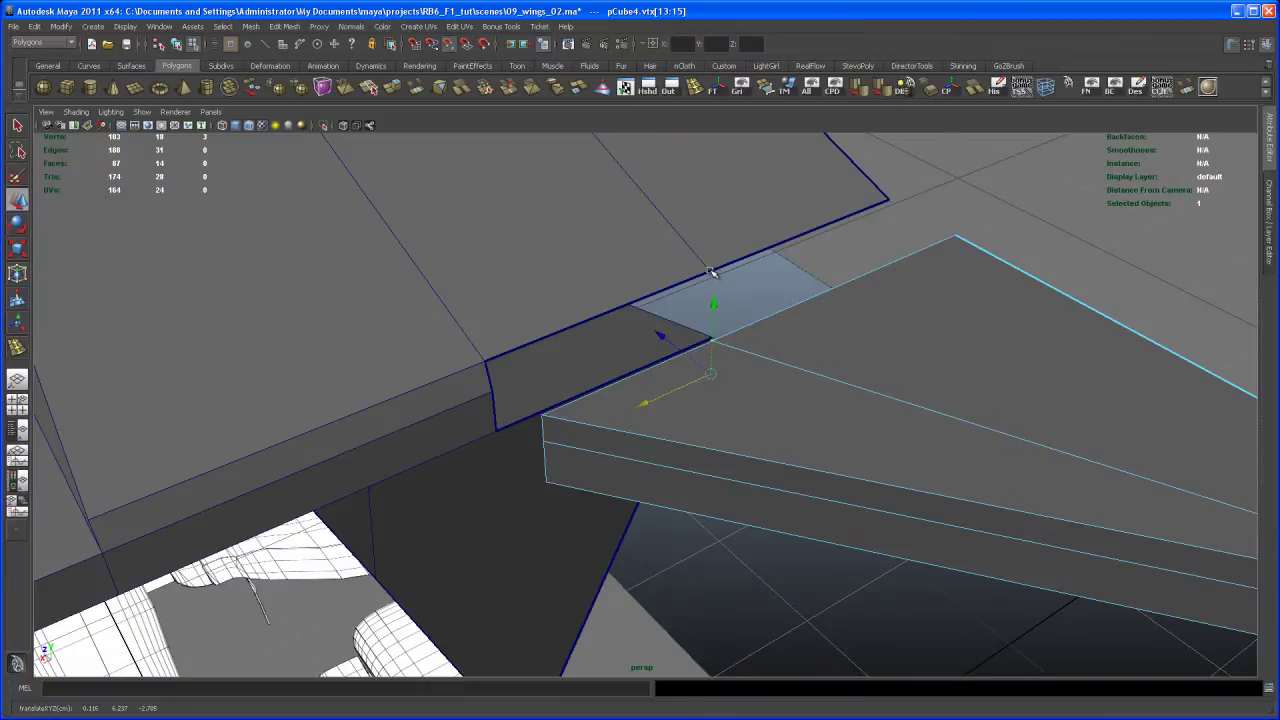
pyautogui.moveTo(711, 271); pyautogui.dragTo(711, 274, button='middle')
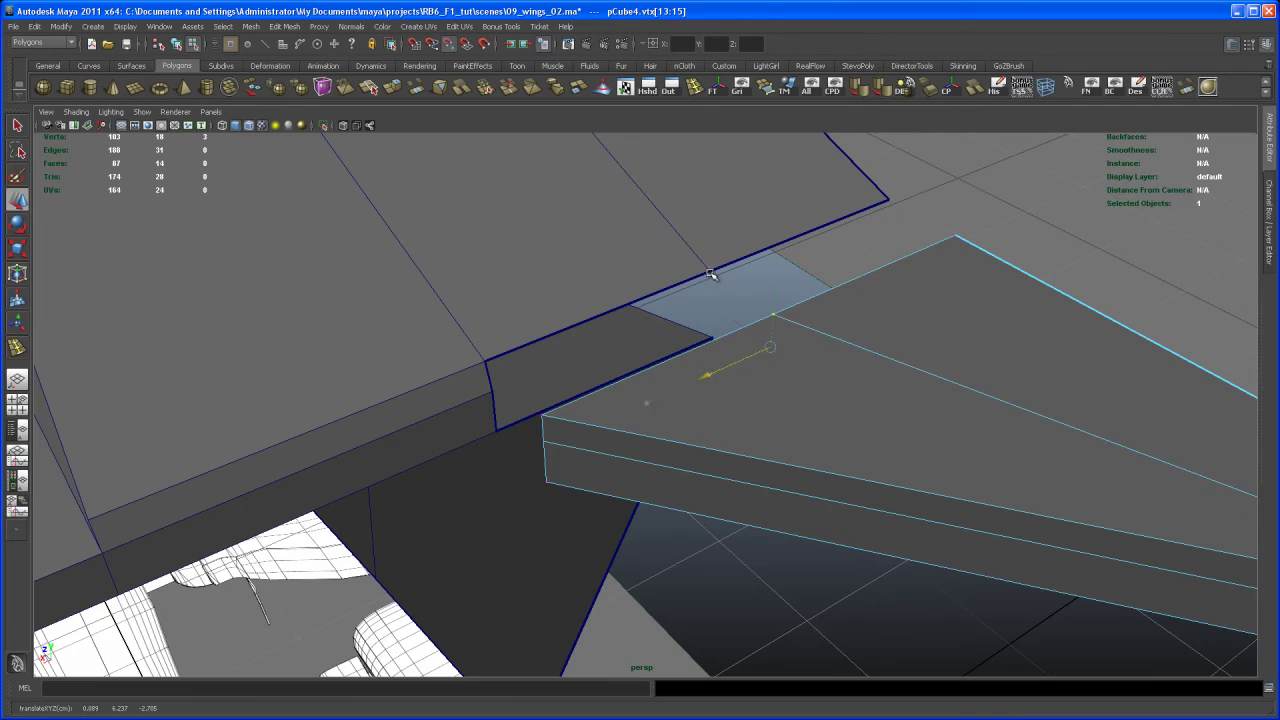
# Delete the four front faces of the tail piece that face the pod
pyautogui.keyDown('alt'); pyautogui.moveTo(713, 291); pyautogui.dragTo(726, 459); pyautogui.keyUp('alt')
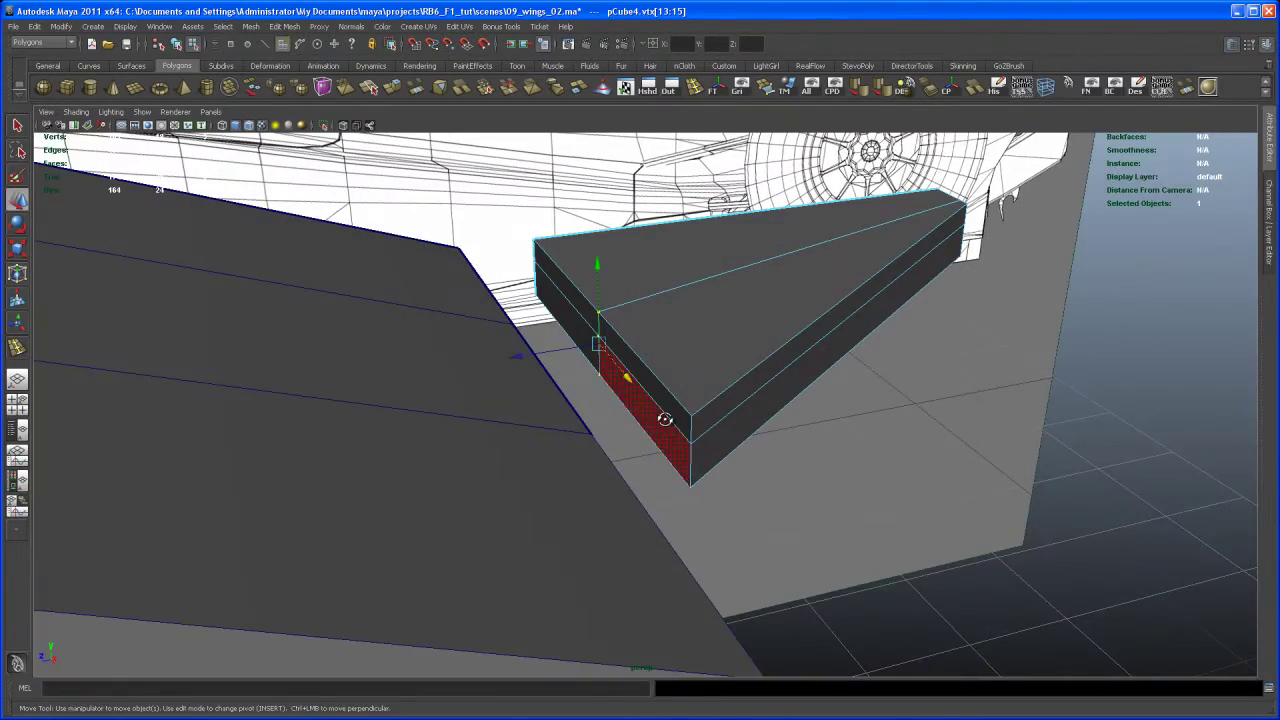
pyautogui.press('q')
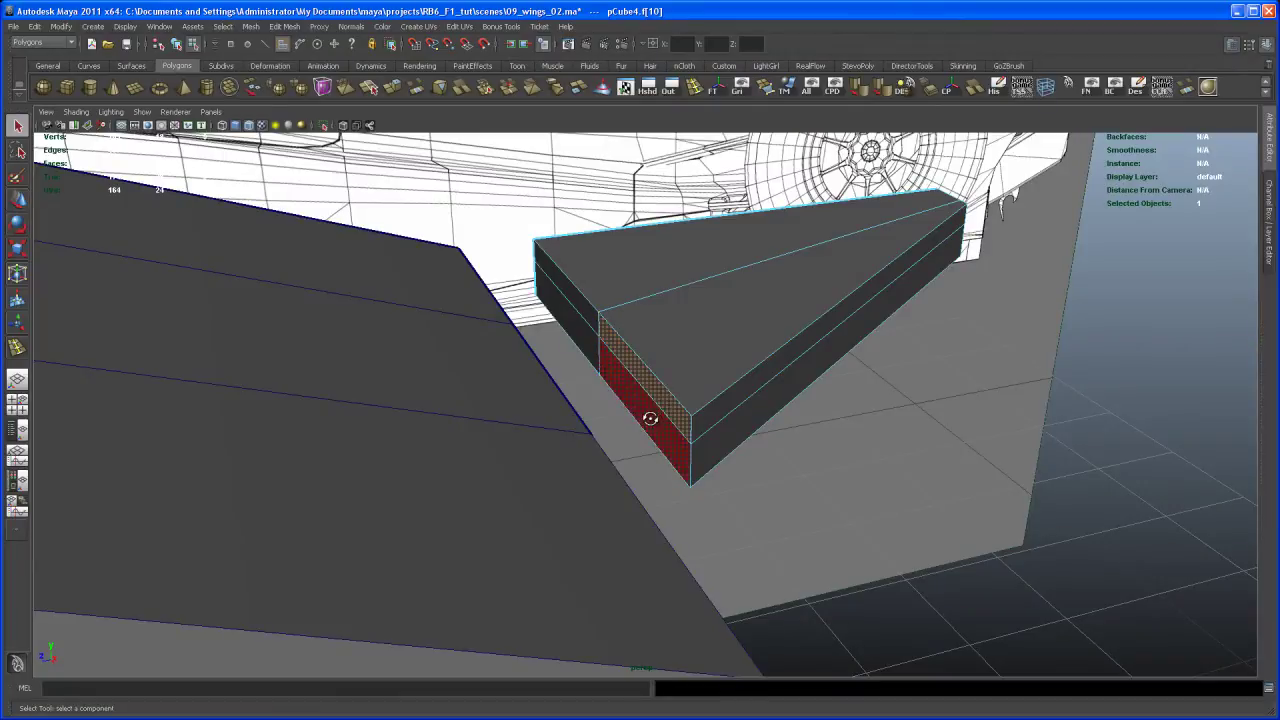
pyautogui.keyDown('shift'); pyautogui.click(580, 341); pyautogui.keyUp('shift')
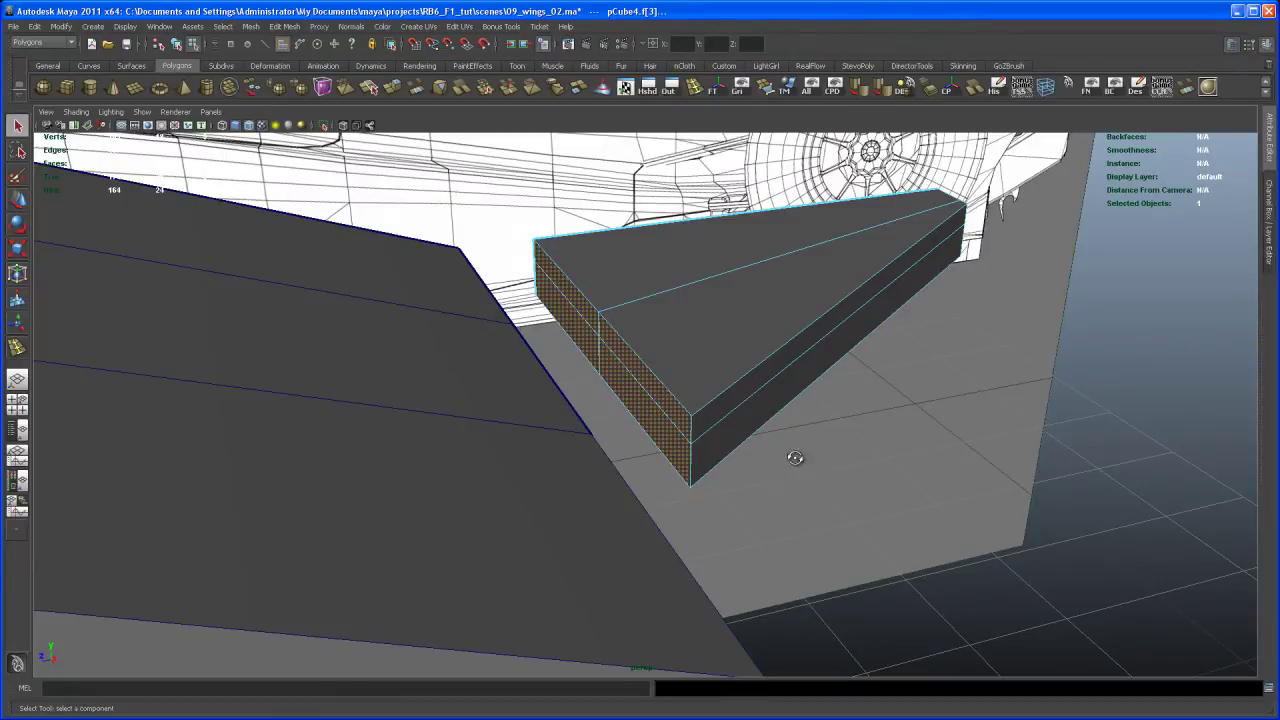
pyautogui.keyDown('alt'); pyautogui.moveTo(795, 457); pyautogui.dragTo(1004, 415); pyautogui.keyUp('alt')
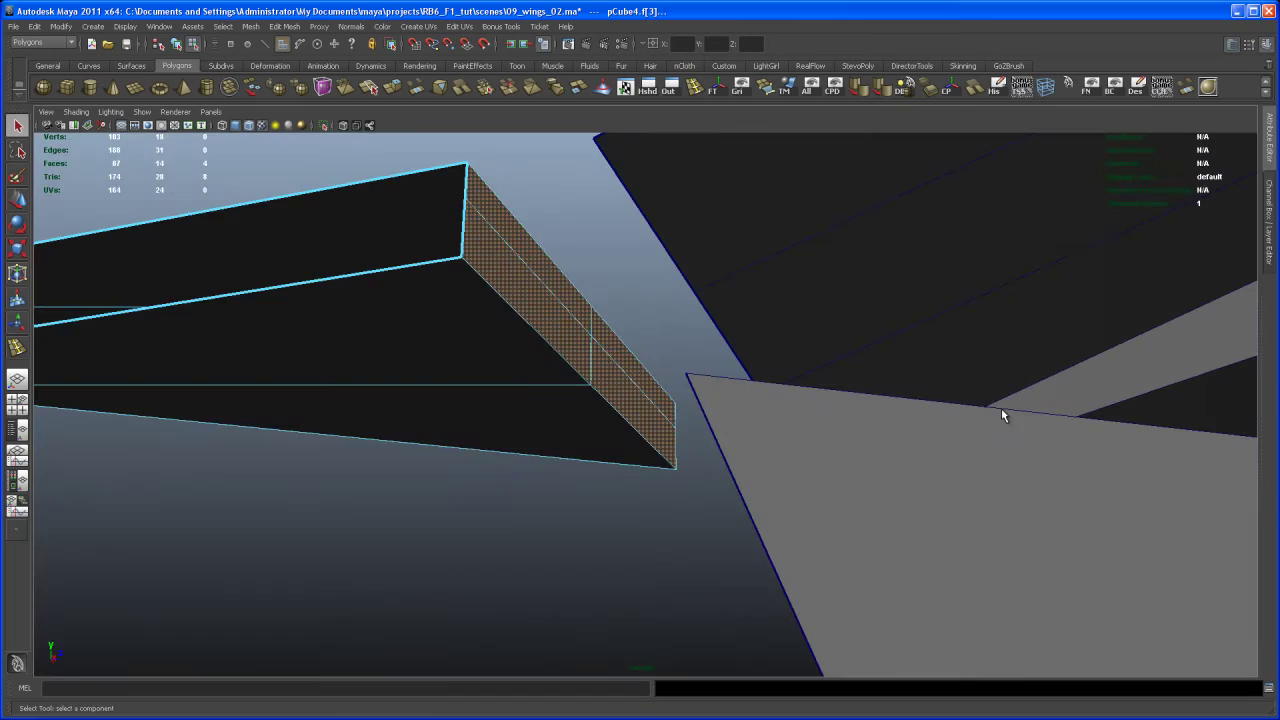
pyautogui.click(950, 434)
pyautogui.keyDown('alt'); pyautogui.moveTo(900, 434); pyautogui.dragTo(650, 350); pyautogui.keyUp('alt')
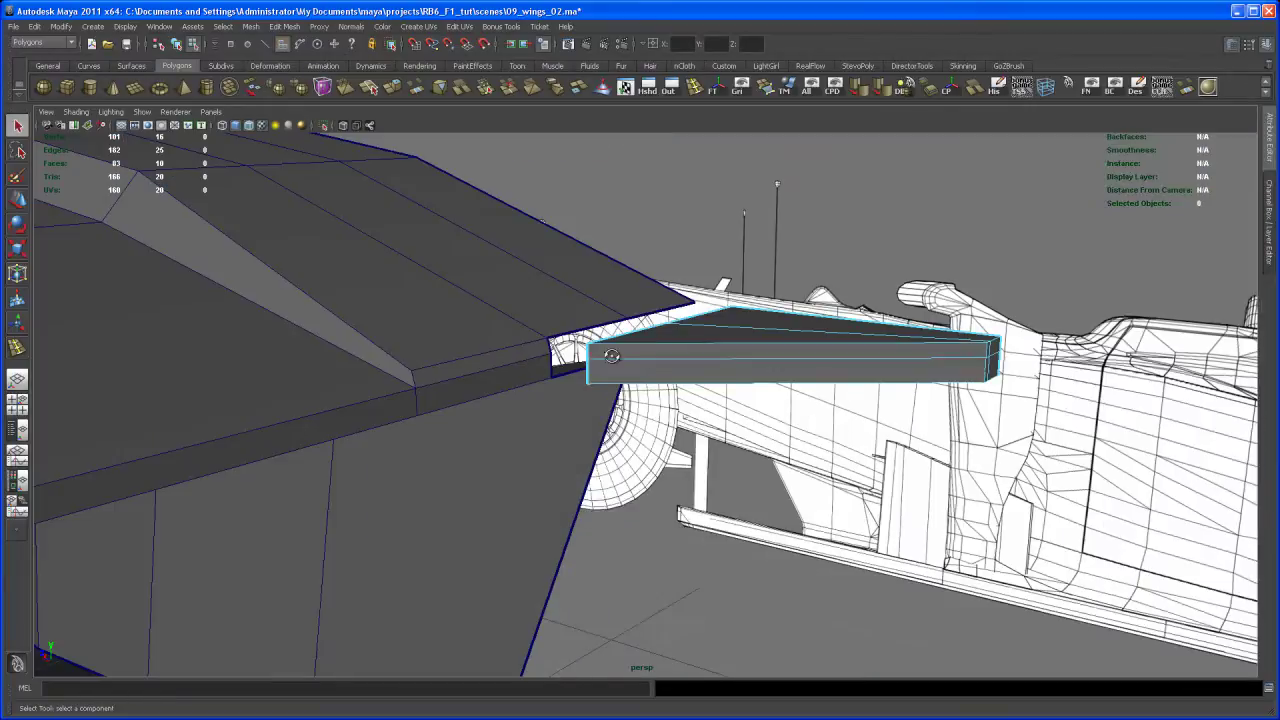
# Combine the tail piece and the pod into a single mesh
pyautogui.rightClick(650, 350)
pyautogui.click(706, 344)
pyautogui.moveTo(650, 395)
pyautogui.keyDown('alt'); pyautogui.mouseDown()
pyautogui.moveTo(651, 357)
pyautogui.moveTo(634, 334)
pyautogui.moveTo(538, 372)
pyautogui.moveTo(577, 354)
pyautogui.moveTo(537, 360)
pyautogui.moveTo(651, 381)
pyautogui.moveTo(643, 416)
pyautogui.mouseUp(); pyautogui.keyUp('alt')
pyautogui.keyDown('alt'); pyautogui.moveTo(643, 416); pyautogui.dragTo(649, 445, button='right'); pyautogui.keyUp('alt')
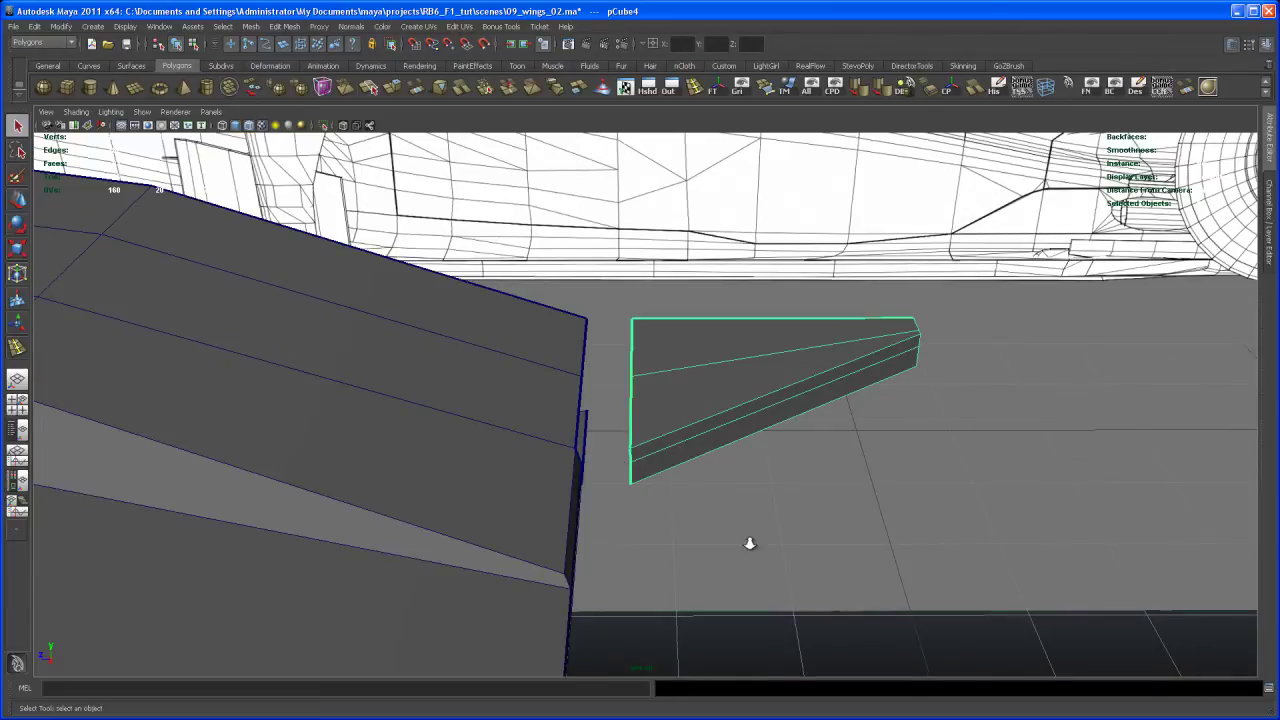
pyautogui.keyDown('alt'); pyautogui.moveTo(750, 543); pyautogui.dragTo(583, 386); pyautogui.keyUp('alt')
pyautogui.keyDown('shift'); pyautogui.click(585, 392); pyautogui.keyUp('shift')
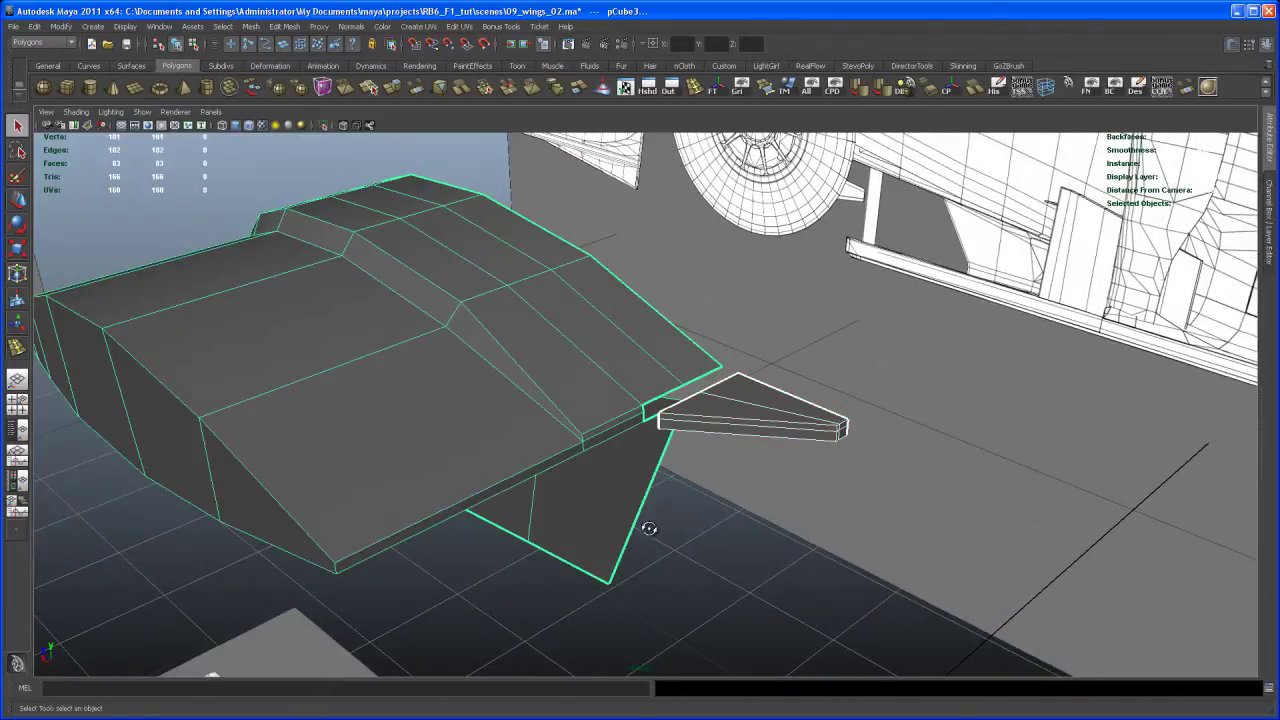
pyautogui.keyDown('alt'); pyautogui.moveTo(649, 528); pyautogui.dragTo(640, 350); pyautogui.keyUp('alt')
pyautogui.click(322, 86)
# Show the channel box and delete the combined mesh's construction history
pyautogui.click(1270, 226)
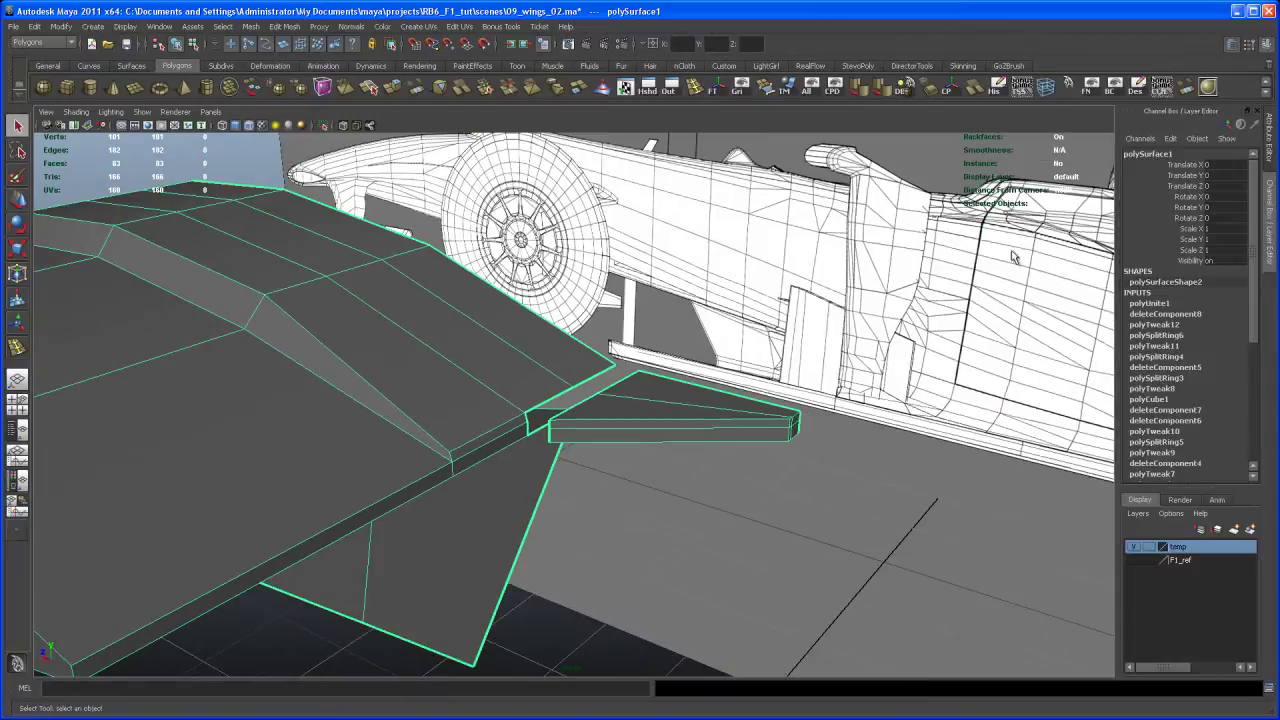
pyautogui.click(993, 90)
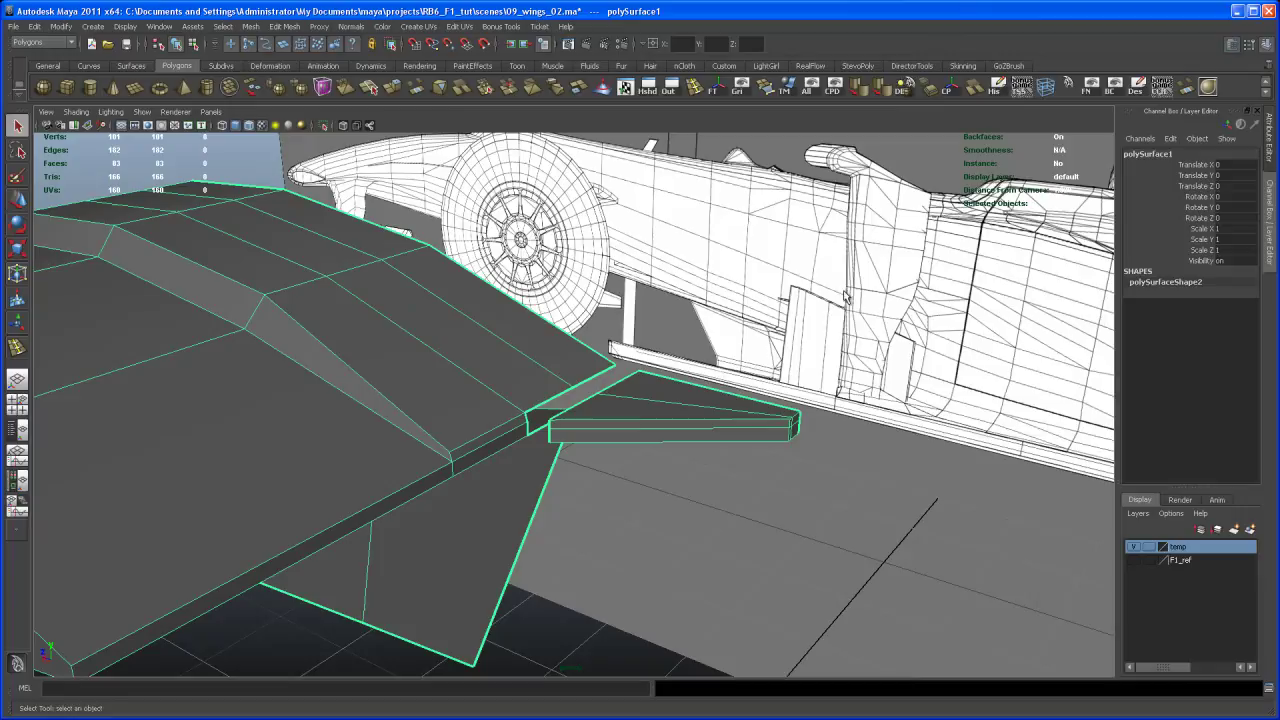
pyautogui.keyDown('alt'); pyautogui.moveTo(623, 425); pyautogui.dragTo(668, 560, button='right'); pyautogui.keyUp('alt')
pyautogui.keyDown('alt'); pyautogui.moveTo(668, 560); pyautogui.dragTo(711, 614, button='middle'); pyautogui.keyUp('alt')
pyautogui.keyDown('alt'); pyautogui.moveTo(790, 512); pyautogui.dragTo(613, 455, button='middle'); pyautogui.keyUp('alt')
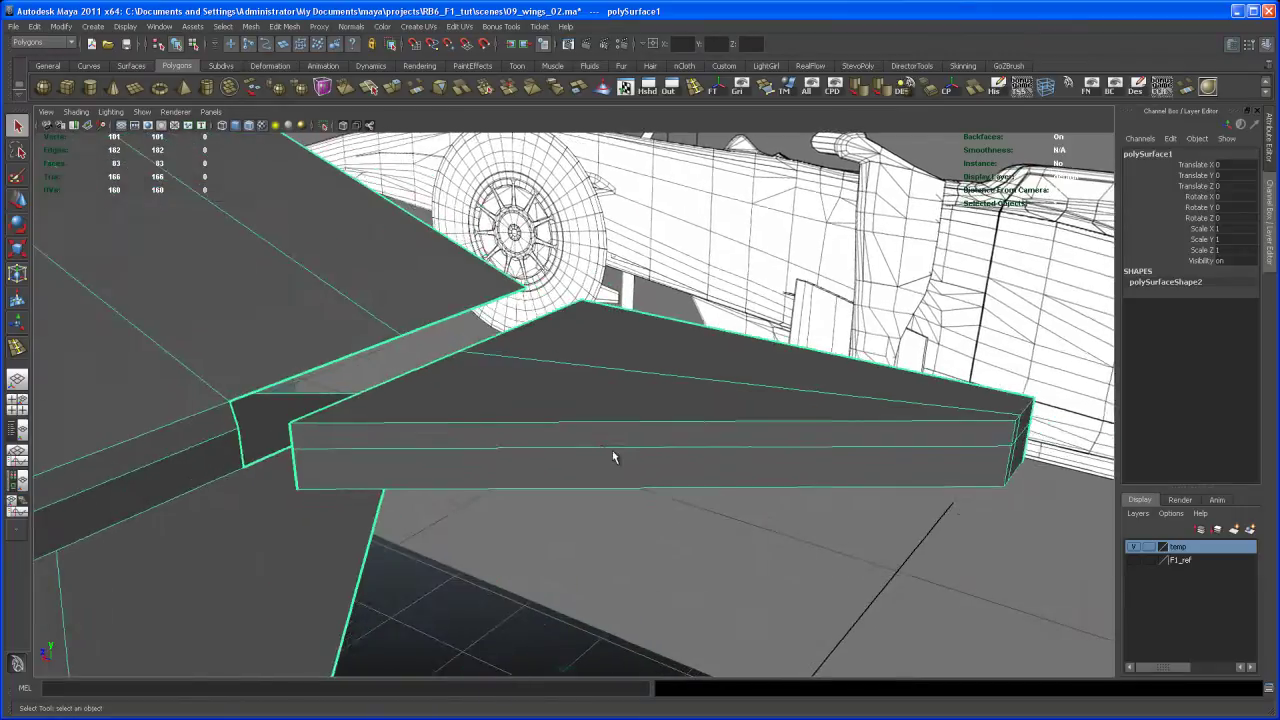
pyautogui.keyDown('alt'); pyautogui.moveTo(613, 456); pyautogui.dragTo(665, 450); pyautogui.keyUp('alt')
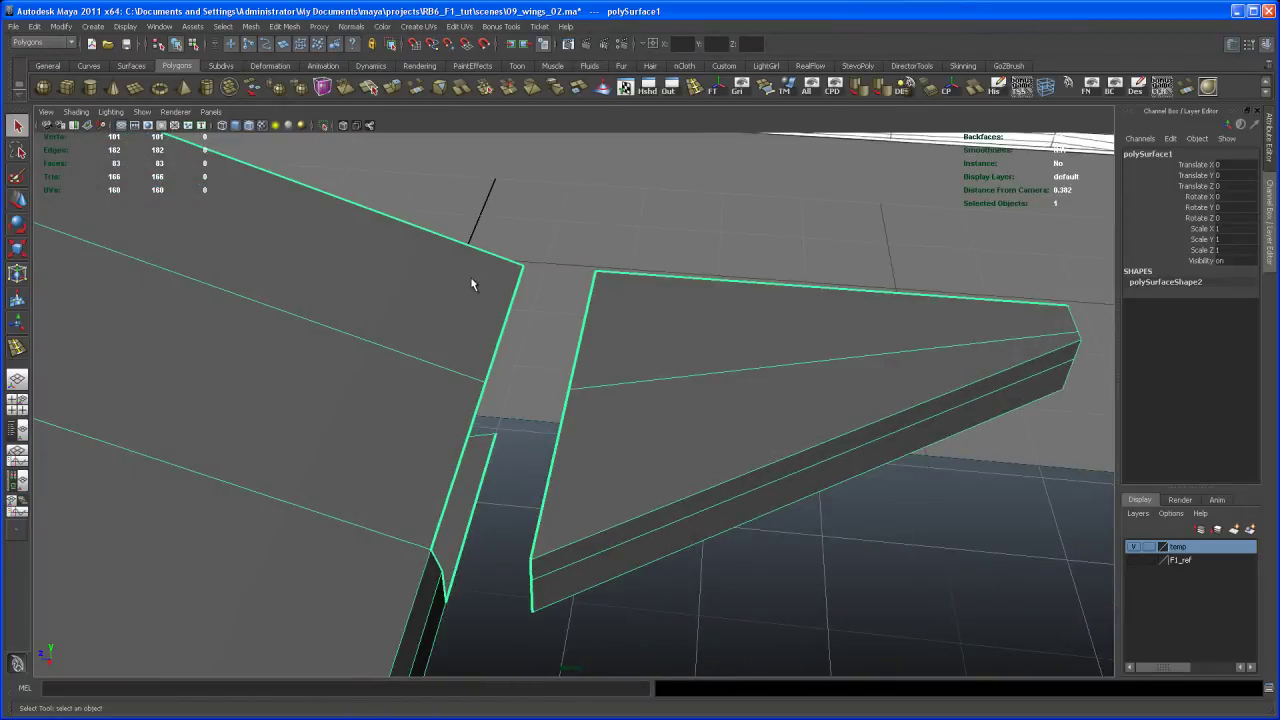
# Merge the pod's upper rear corner vertices into the matching front vertices of the tail with the Merge Vertex tool
pyautogui.click(279, 29)
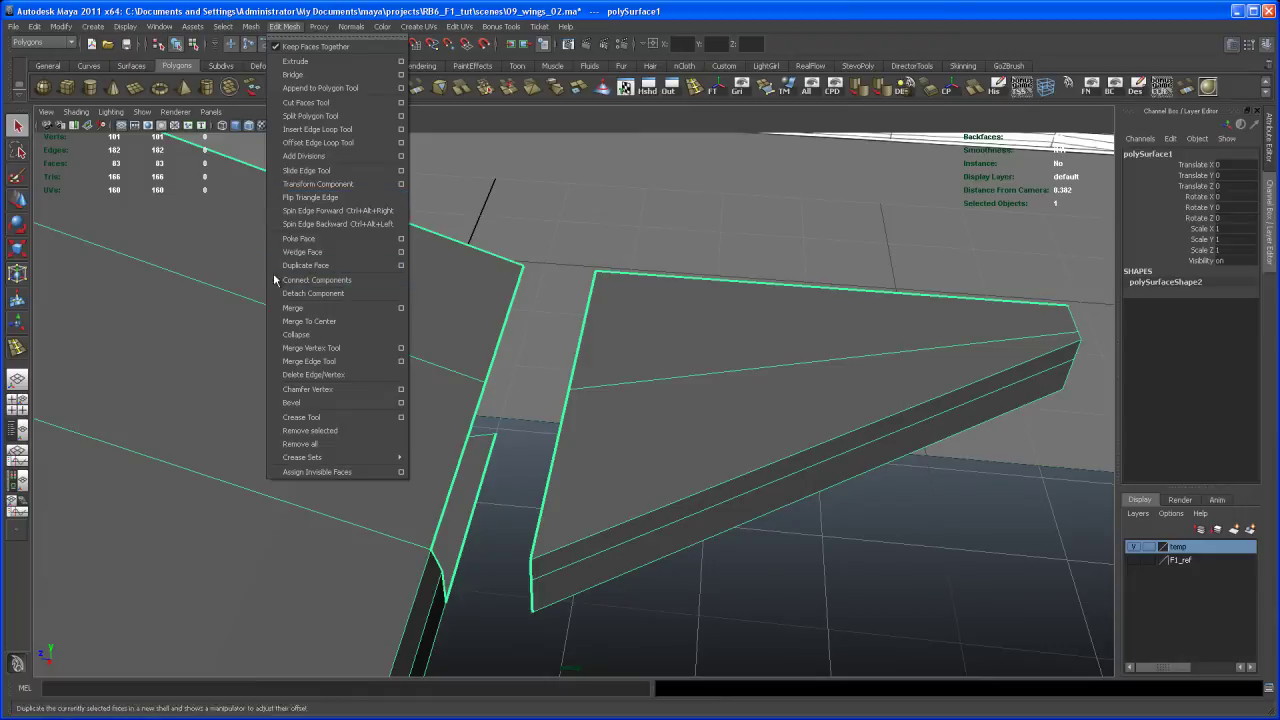
pyautogui.click(333, 351)
pyautogui.keyDown('alt'); pyautogui.moveTo(602, 322); pyautogui.dragTo(565, 388); pyautogui.keyUp('alt')
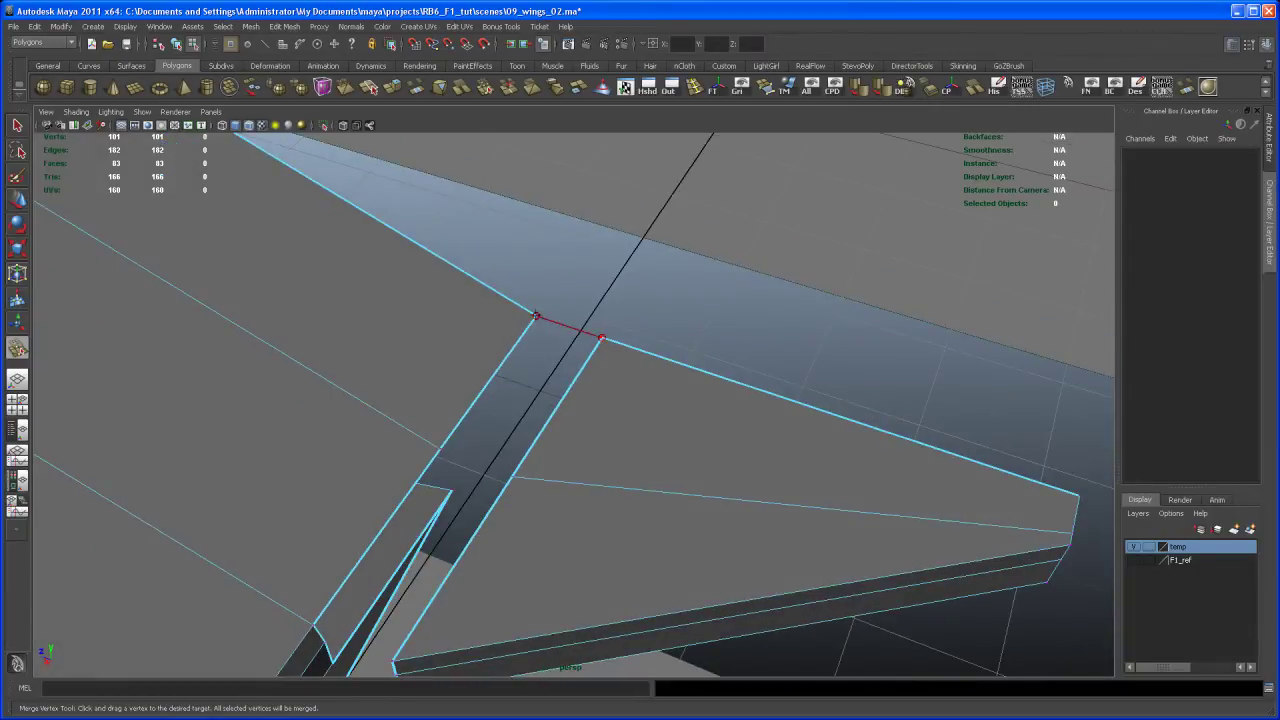
pyautogui.moveTo(536, 316); pyautogui.dragTo(641, 343)
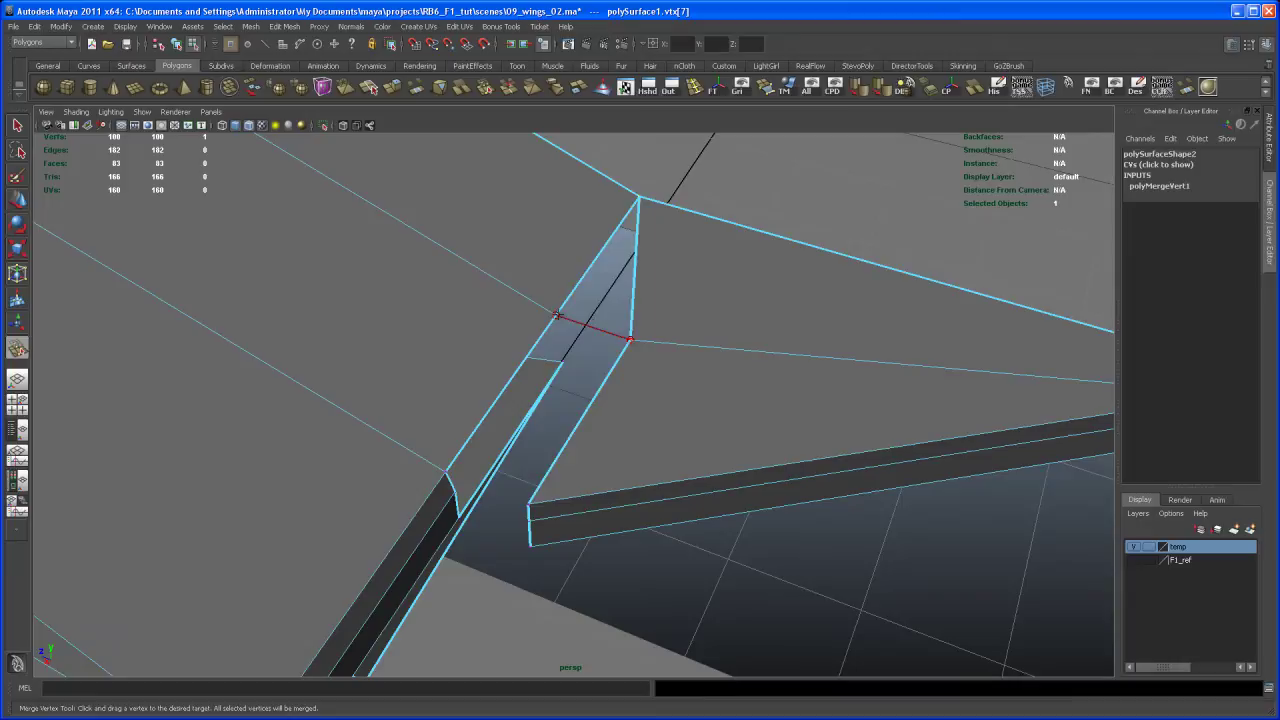
pyautogui.moveTo(557, 315); pyautogui.dragTo(557, 315)
pyautogui.keyDown('alt'); pyautogui.moveTo(557, 315); pyautogui.dragTo(587, 320); pyautogui.keyUp('alt')
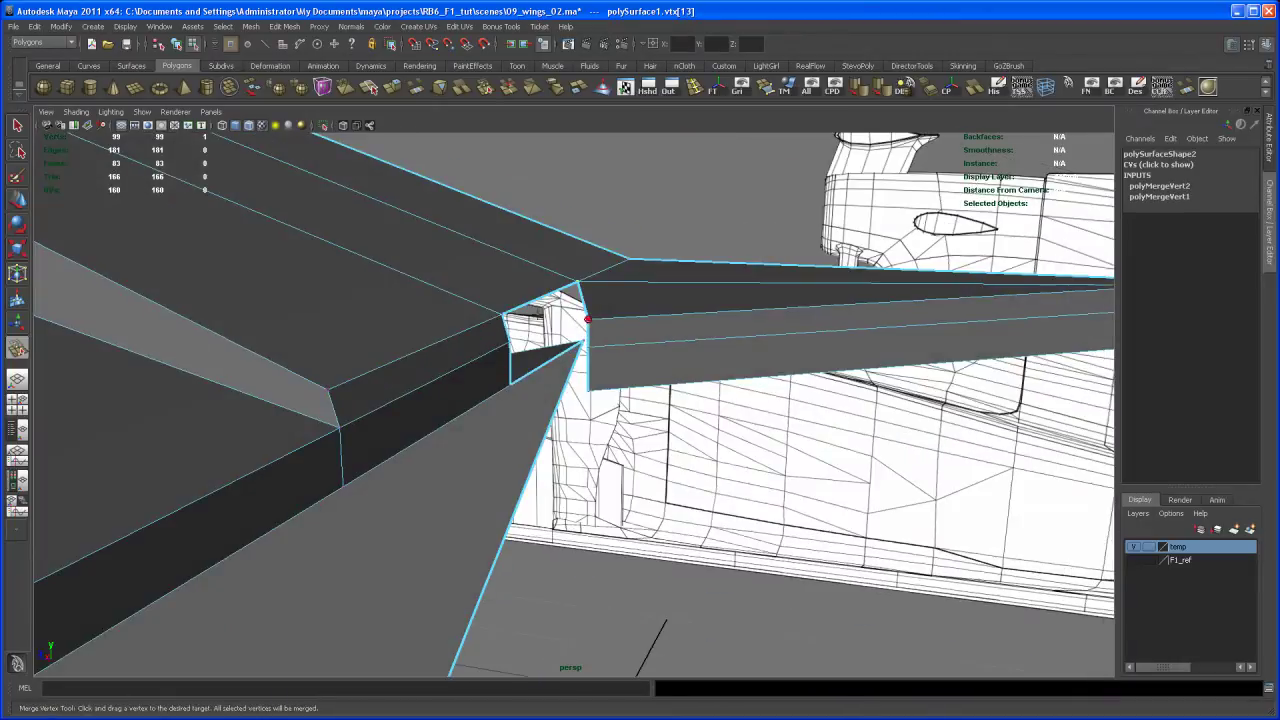
# Merge the remaining pod vertices along the seam into the tail's front side and underside vertices
pyautogui.moveTo(503, 315); pyautogui.dragTo(556, 255)
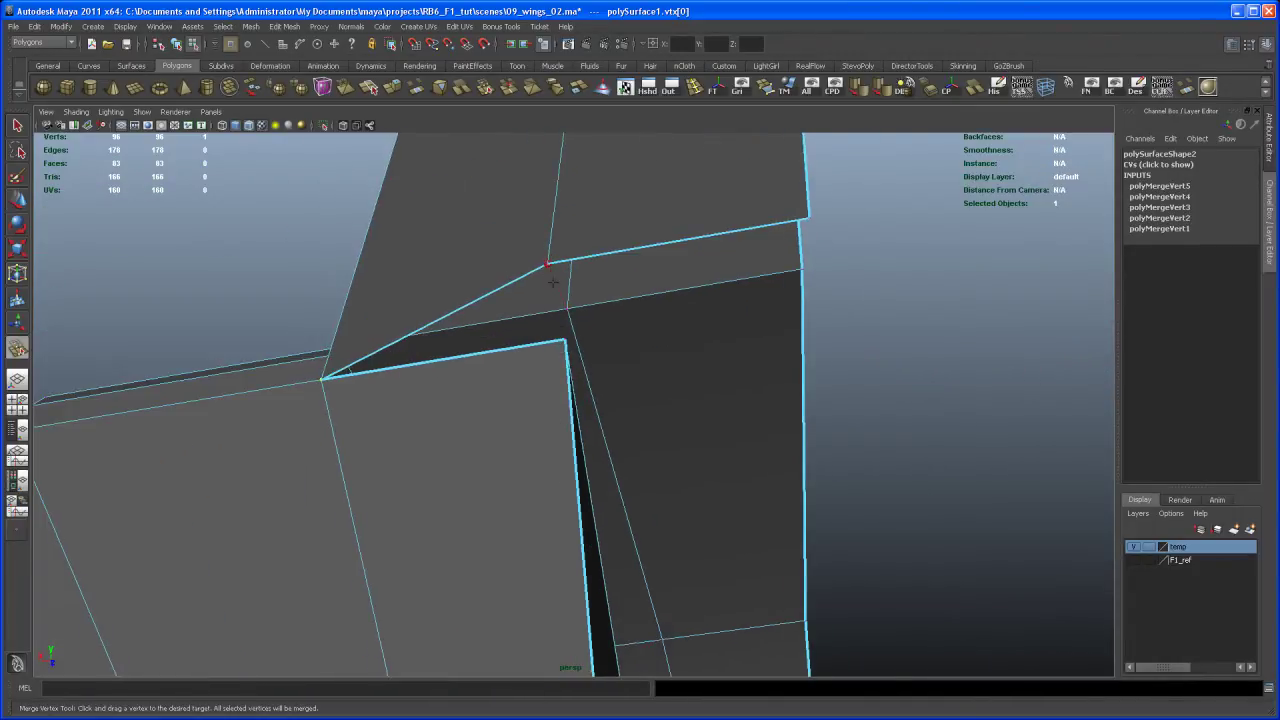
pyautogui.moveTo(564, 341); pyautogui.dragTo(565, 341)
pyautogui.keyDown('alt'); pyautogui.moveTo(565, 320); pyautogui.dragTo(549, 266, button='right'); pyautogui.keyUp('alt')
pyautogui.keyDown('alt'); pyautogui.moveTo(549, 266); pyautogui.dragTo(625, 354); pyautogui.keyUp('alt')
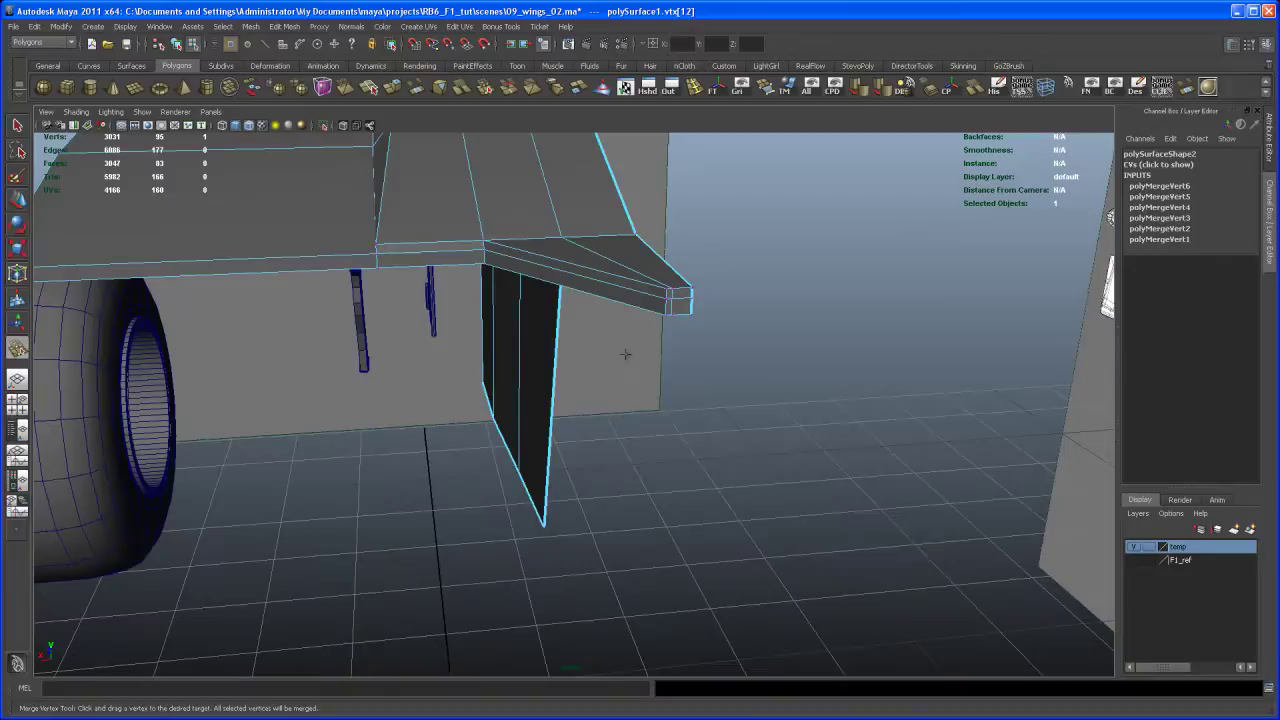
# Select the inner seam vertices plus the side panel's lower rear vertex and shift them along X
pyautogui.press('q')
pyautogui.press('space')
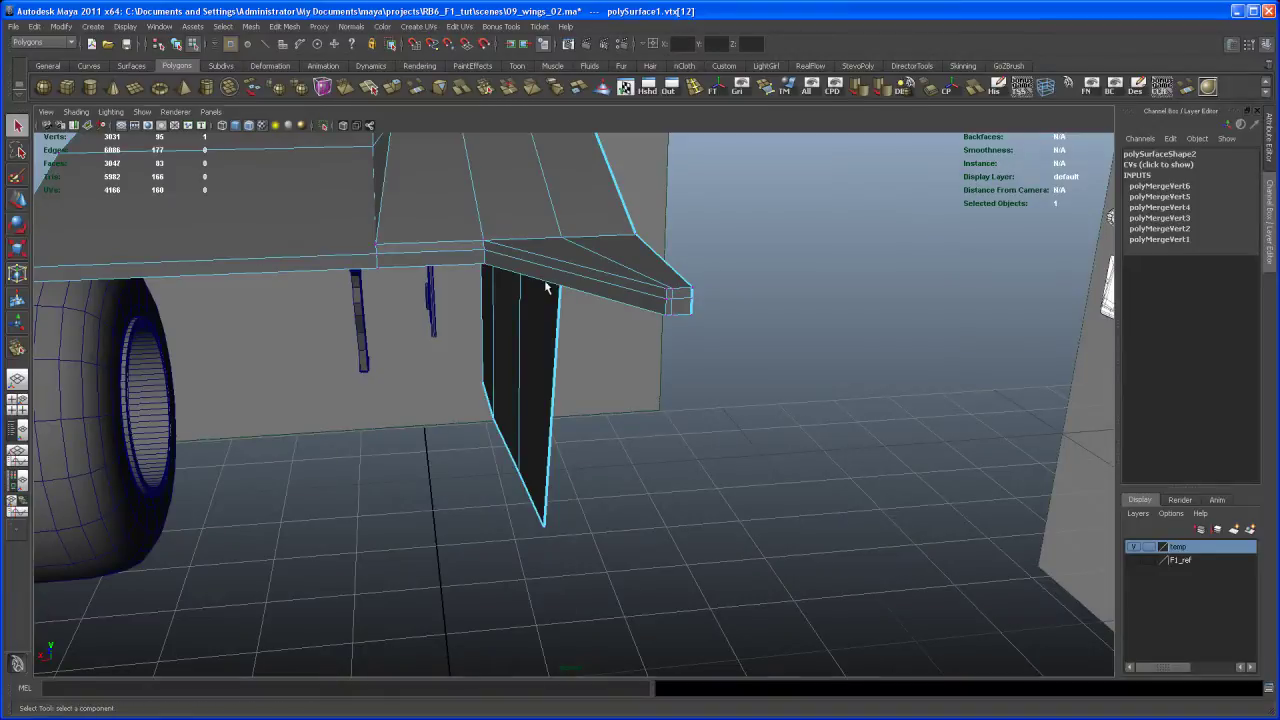
pyautogui.press('space')
pyautogui.scroll(5, 493, 397)
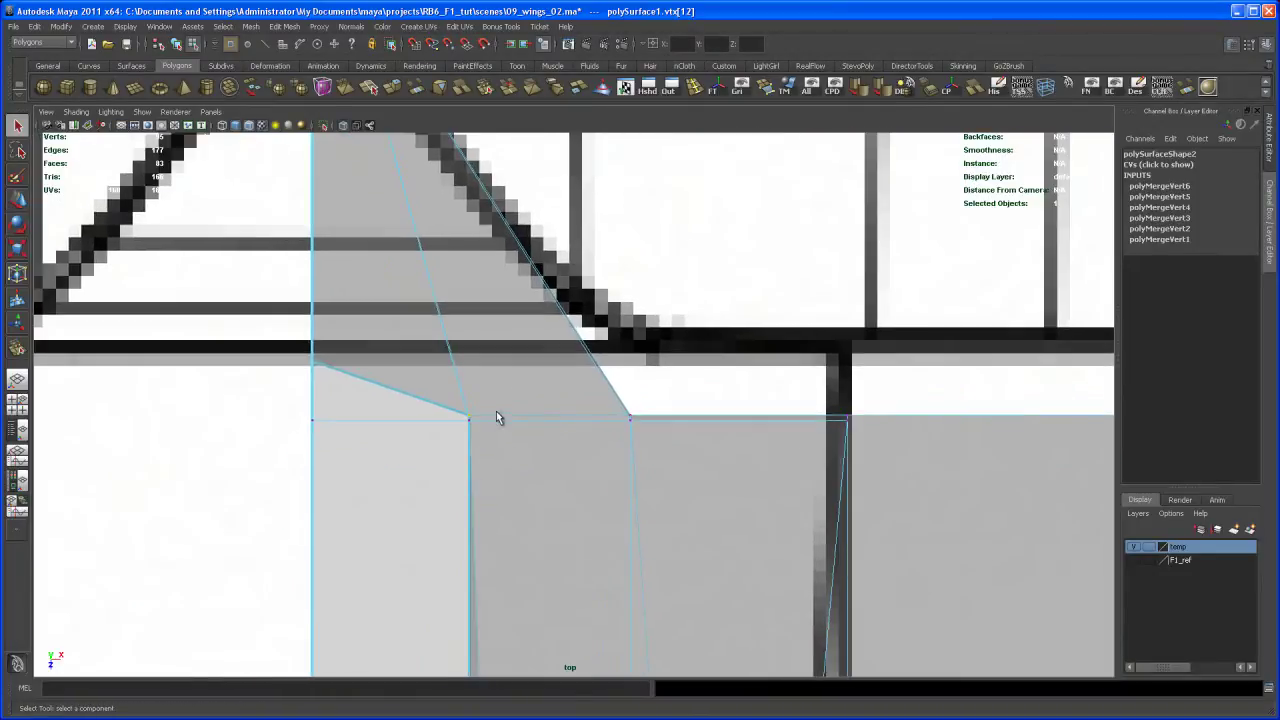
pyautogui.moveTo(490, 413); pyautogui.dragTo(457, 400, button='right')
pyautogui.moveTo(455, 402); pyautogui.dragTo(481, 440)
pyautogui.press('space')
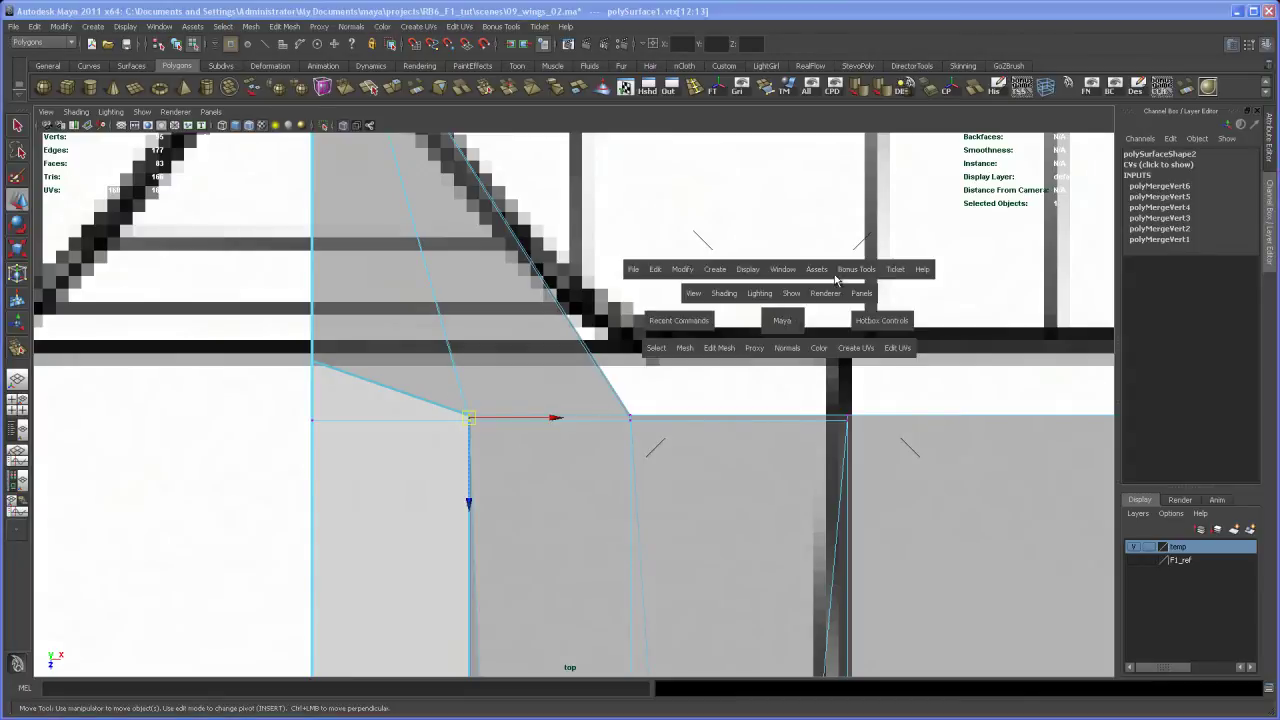
pyautogui.press('space')
pyautogui.press('space')
pyautogui.keyDown('alt'); pyautogui.moveTo(722, 356); pyautogui.dragTo(645, 485); pyautogui.keyUp('alt')
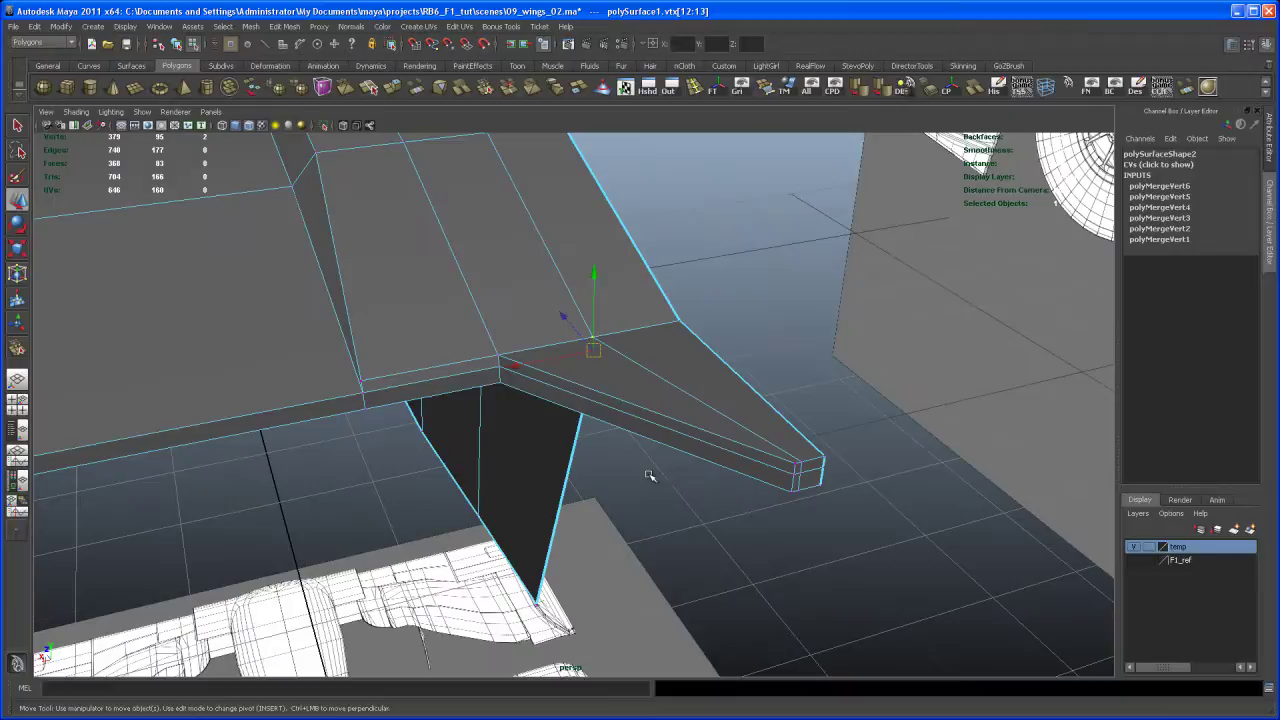
pyautogui.press('4')
pyautogui.moveTo(651, 434)
pyautogui.keyDown('alt'); pyautogui.mouseDown()
pyautogui.moveTo(651, 478)
pyautogui.moveTo(629, 466)
pyautogui.moveTo(651, 423)
pyautogui.moveTo(651, 451)
pyautogui.moveTo(592, 541)
pyautogui.moveTo(651, 409)
pyautogui.moveTo(580, 413)
pyautogui.moveTo(618, 466)
pyautogui.moveTo(620, 449)
pyautogui.moveTo(654, 443)
pyautogui.moveTo(512, 402)
pyautogui.mouseUp(); pyautogui.keyUp('alt')
pyautogui.press('5')
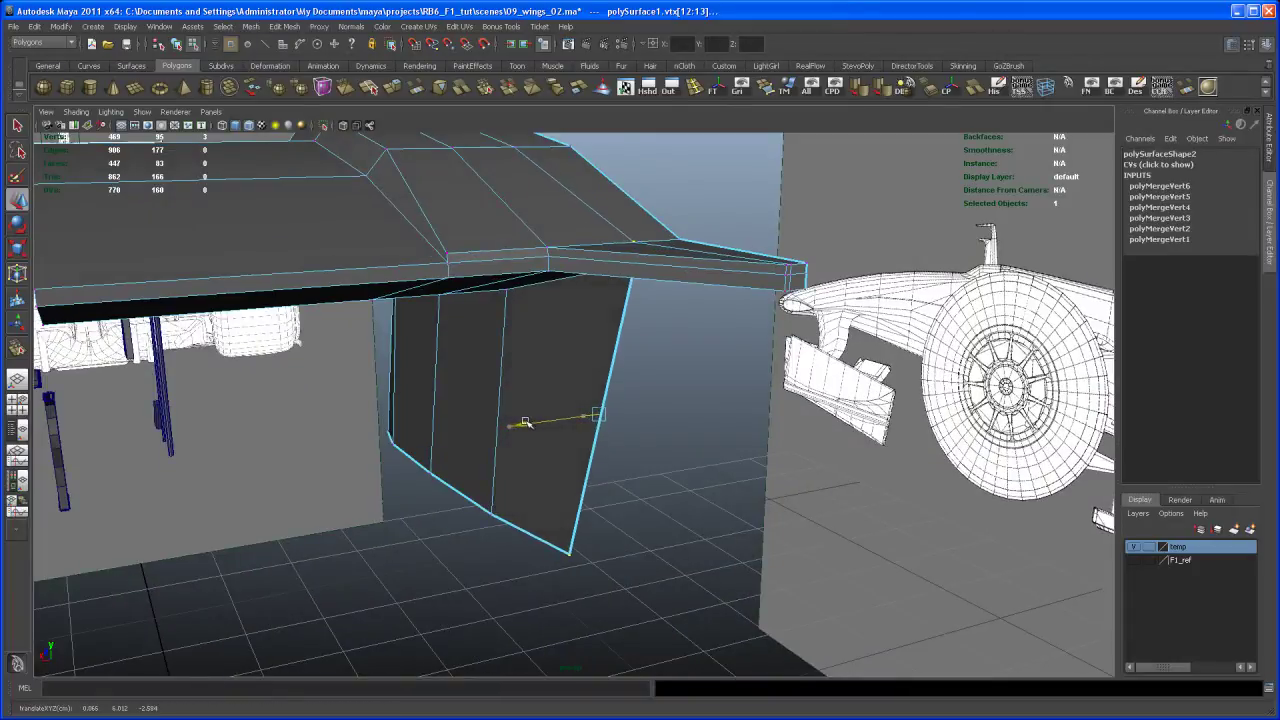
pyautogui.keyDown('alt'); pyautogui.moveTo(523, 423); pyautogui.dragTo(640, 393); pyautogui.keyUp('alt')
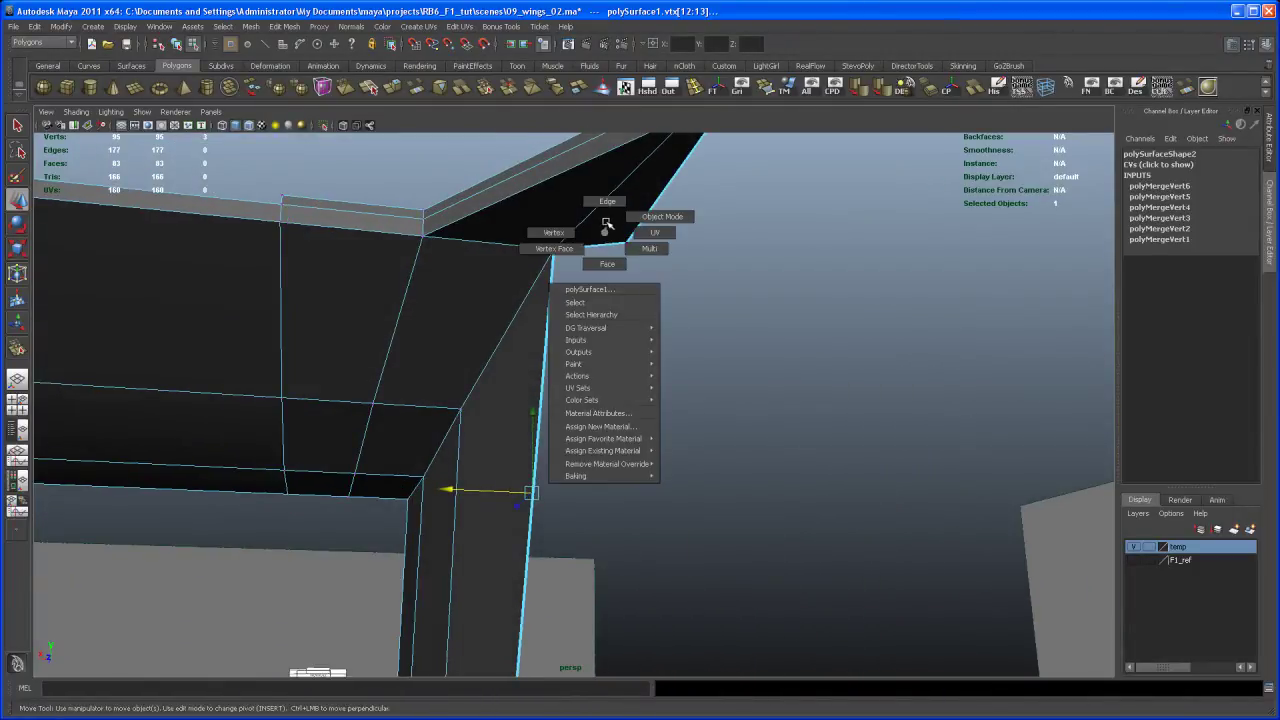
# Extrude the tail's underside face downward to the level of the side panel's lower edge
pyautogui.keyDown('alt'); pyautogui.moveTo(623, 326); pyautogui.dragTo(645, 232); pyautogui.keyUp('alt')
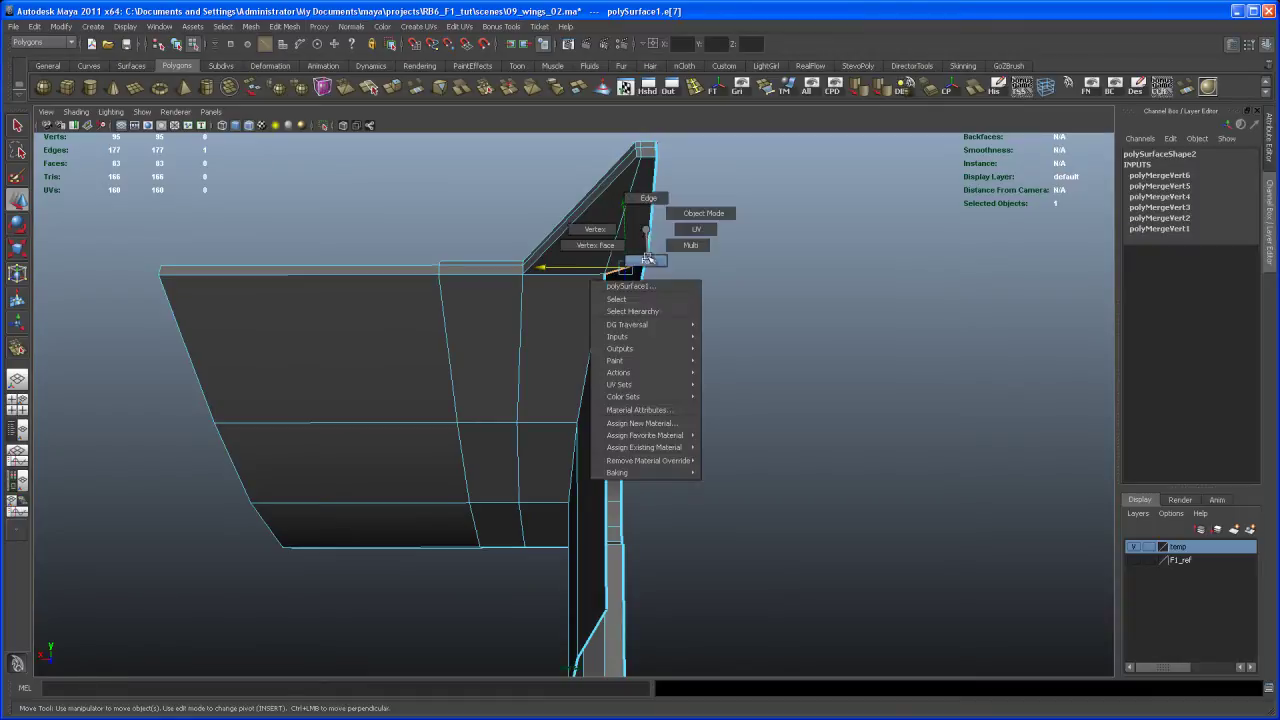
pyautogui.moveTo(645, 230); pyautogui.dragTo(648, 259, button='right')
pyautogui.click(643, 223)
pyautogui.keyDown('alt'); pyautogui.moveTo(675, 291); pyautogui.dragTo(550, 315); pyautogui.keyUp('alt')
pyautogui.click(552, 231)
pyautogui.keyDown('alt'); pyautogui.moveTo(552, 231); pyautogui.dragTo(586, 241); pyautogui.keyUp('alt')
pyautogui.click(394, 80)
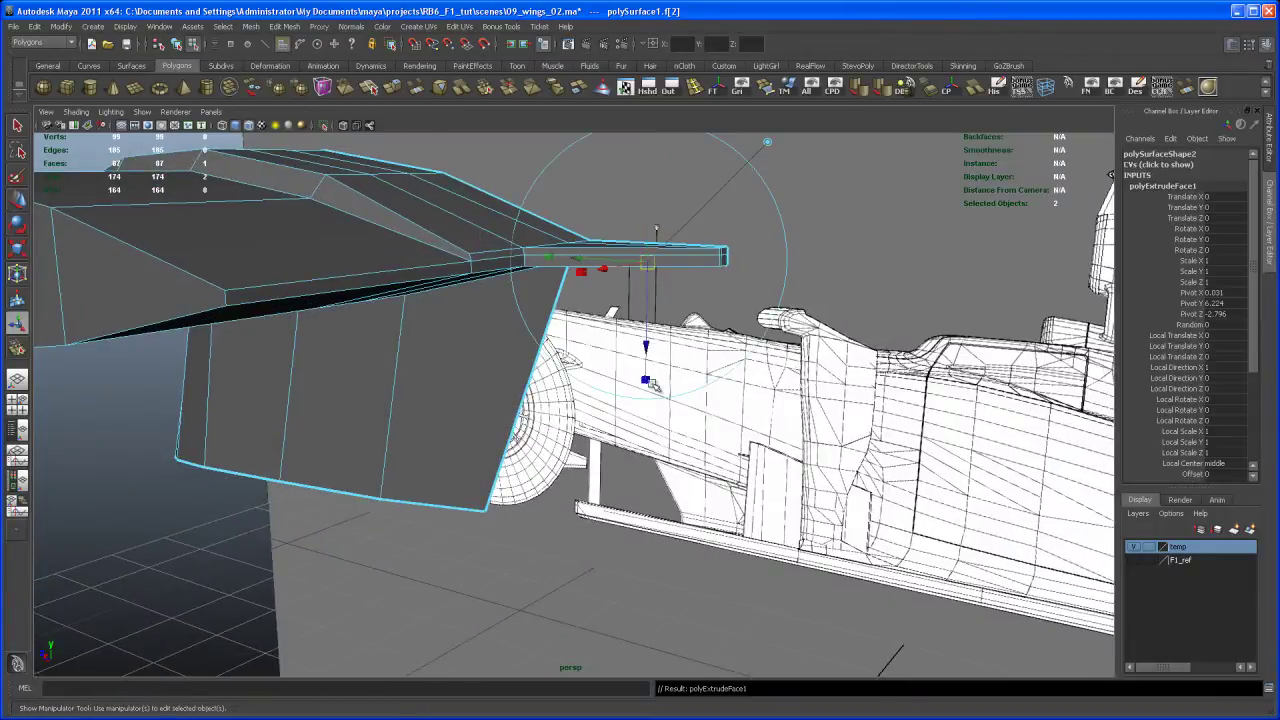
pyautogui.moveTo(643, 446)
pyautogui.keyDown('alt'); pyautogui.mouseDown()
pyautogui.moveTo(634, 423)
pyautogui.moveTo(660, 202)
pyautogui.moveTo(625, 443)
pyautogui.mouseUp(); pyautogui.keyUp('alt')
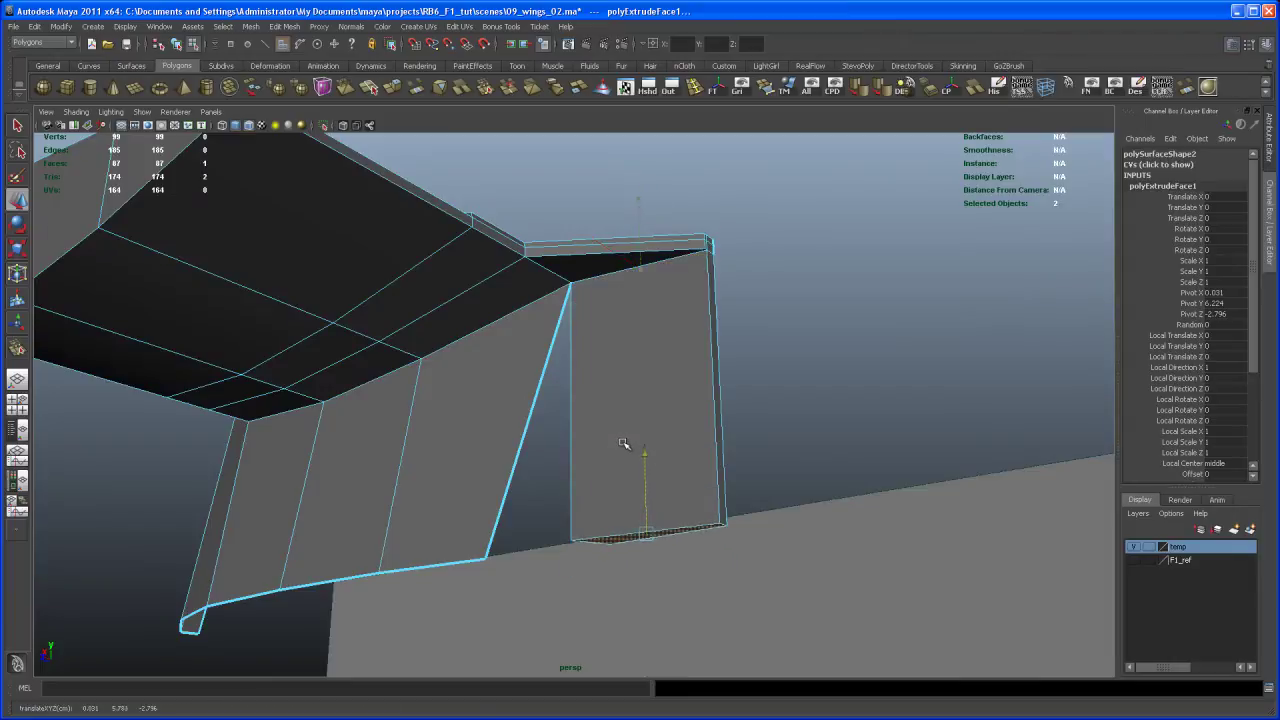
pyautogui.press('w')
pyautogui.keyDown('alt'); pyautogui.moveTo(600, 528); pyautogui.dragTo(493, 511); pyautogui.keyUp('alt')
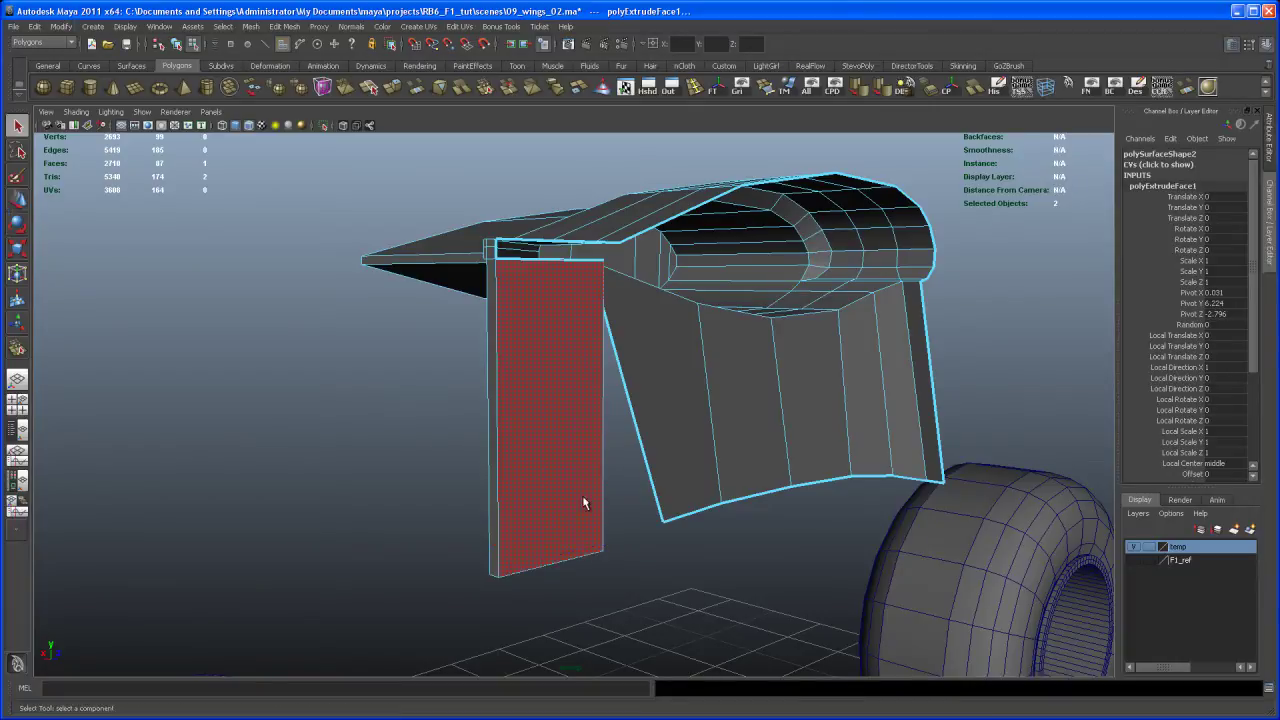
# Delete the front, inner and bottom faces of the block extruded beneath the tail
pyautogui.keyDown('alt'); pyautogui.moveTo(584, 503); pyautogui.dragTo(484, 477); pyautogui.keyUp('alt')
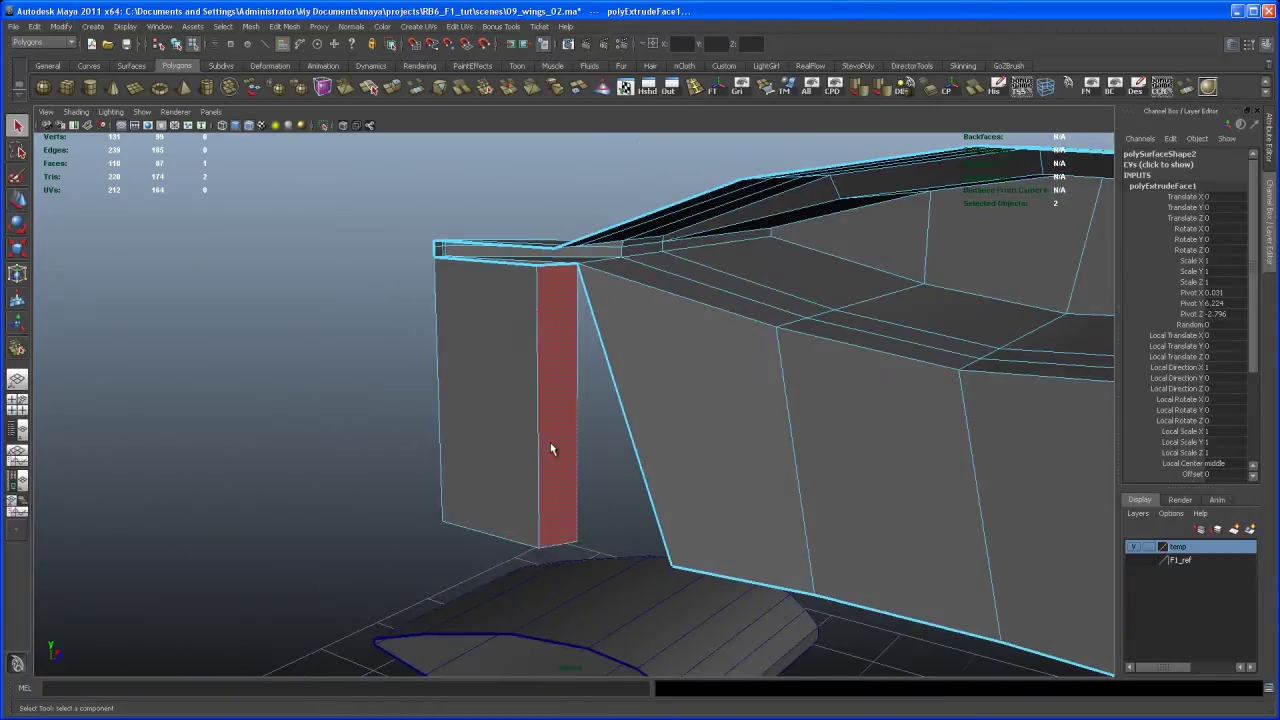
pyautogui.click(550, 445)
pyautogui.keyDown('shift'); pyautogui.click(513, 439); pyautogui.keyUp('shift')
pyautogui.keyDown('alt'); pyautogui.moveTo(509, 591); pyautogui.dragTo(527, 499); pyautogui.keyUp('alt')
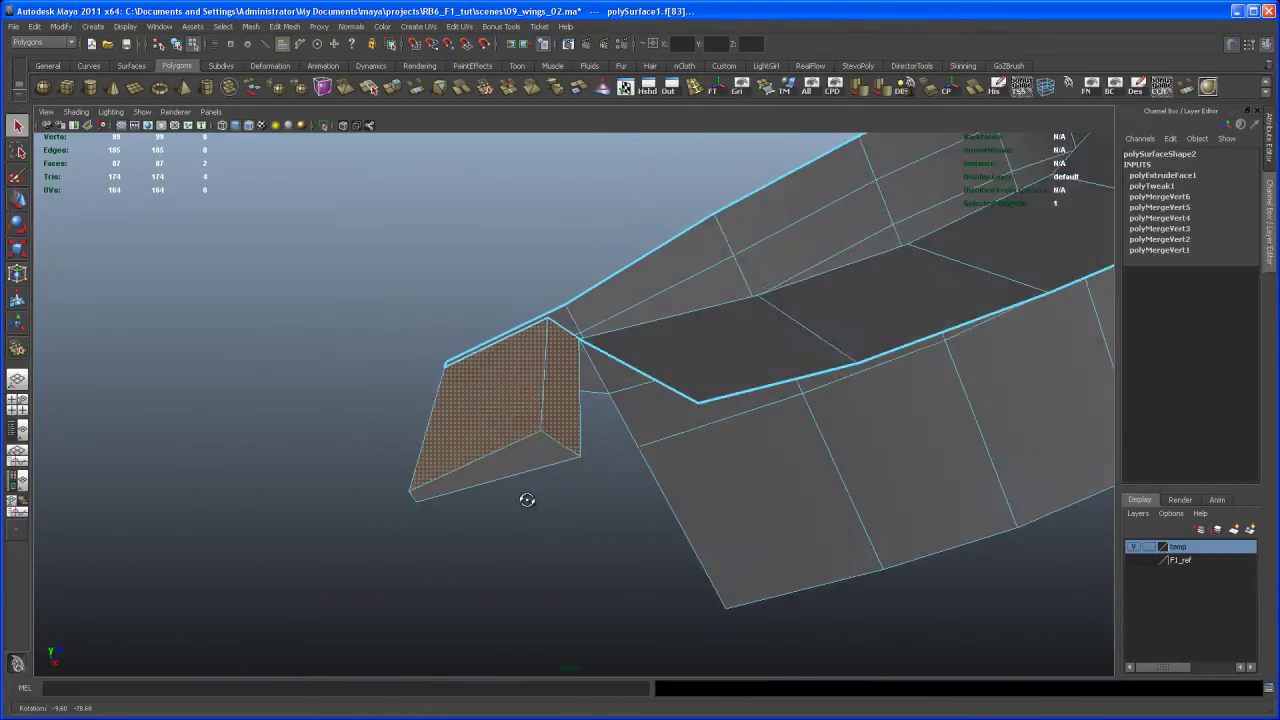
pyautogui.keyDown('shift'); pyautogui.click(529, 452); pyautogui.keyUp('shift')
pyautogui.keyDown('alt'); pyautogui.moveTo(537, 551); pyautogui.dragTo(518, 615); pyautogui.keyUp('alt')
pyautogui.press('Delete')
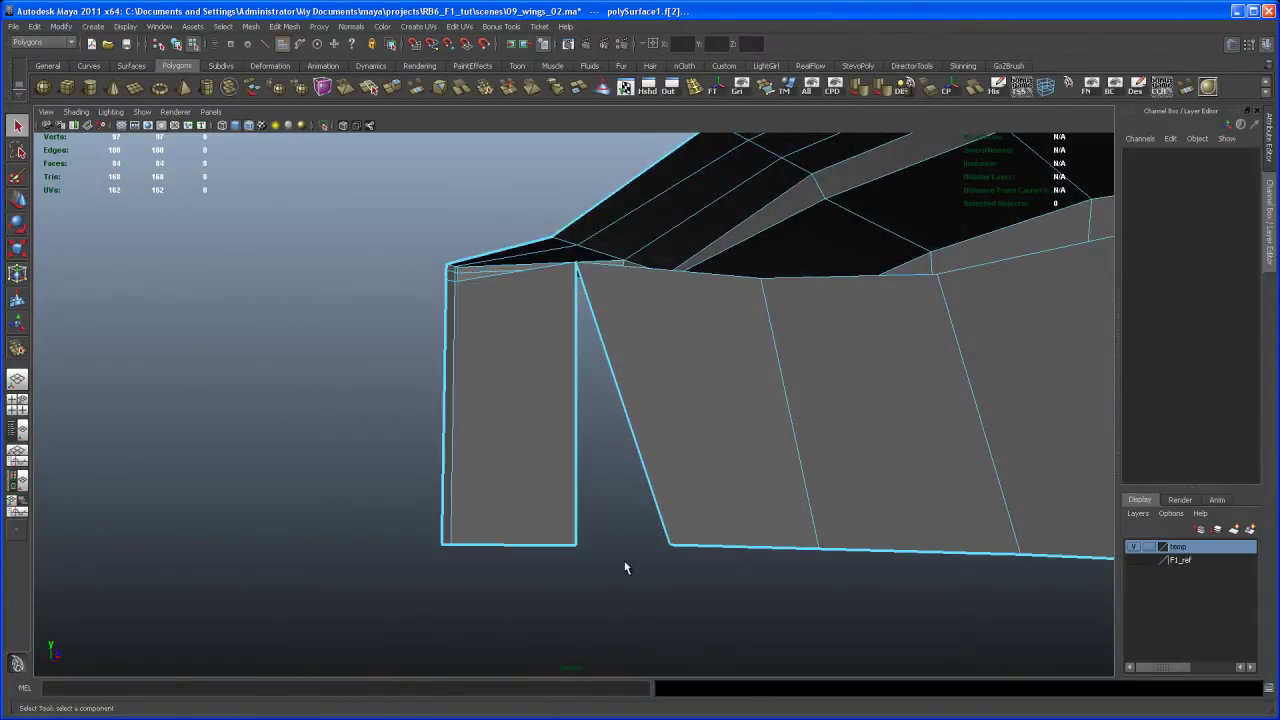
# Merge the side panel's lower rear vertex into the extruded tail panel's lower front vertex and return to object mode
pyautogui.keyDown('alt'); pyautogui.moveTo(595, 484); pyautogui.dragTo(930, 530); pyautogui.keyUp('alt')
pyautogui.keyDown('alt'); pyautogui.moveTo(690, 540); pyautogui.dragTo(783, 506); pyautogui.keyUp('alt')
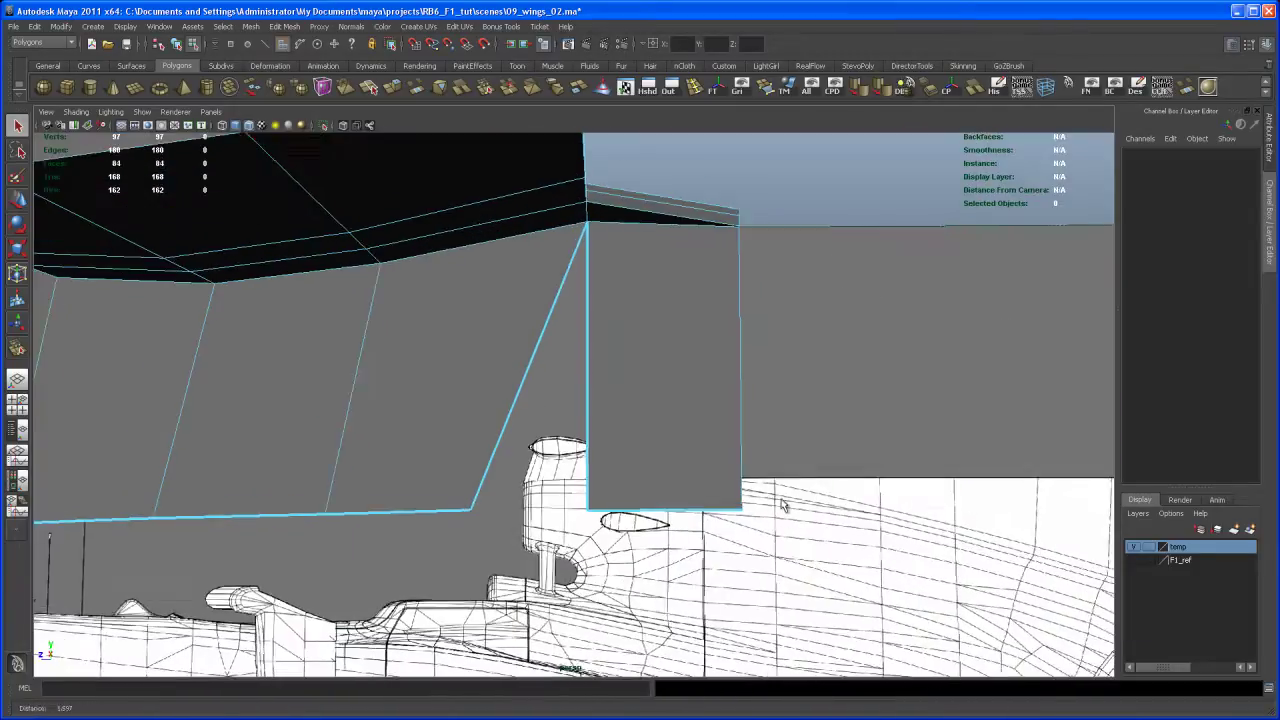
pyautogui.scroll(1, 783, 506)
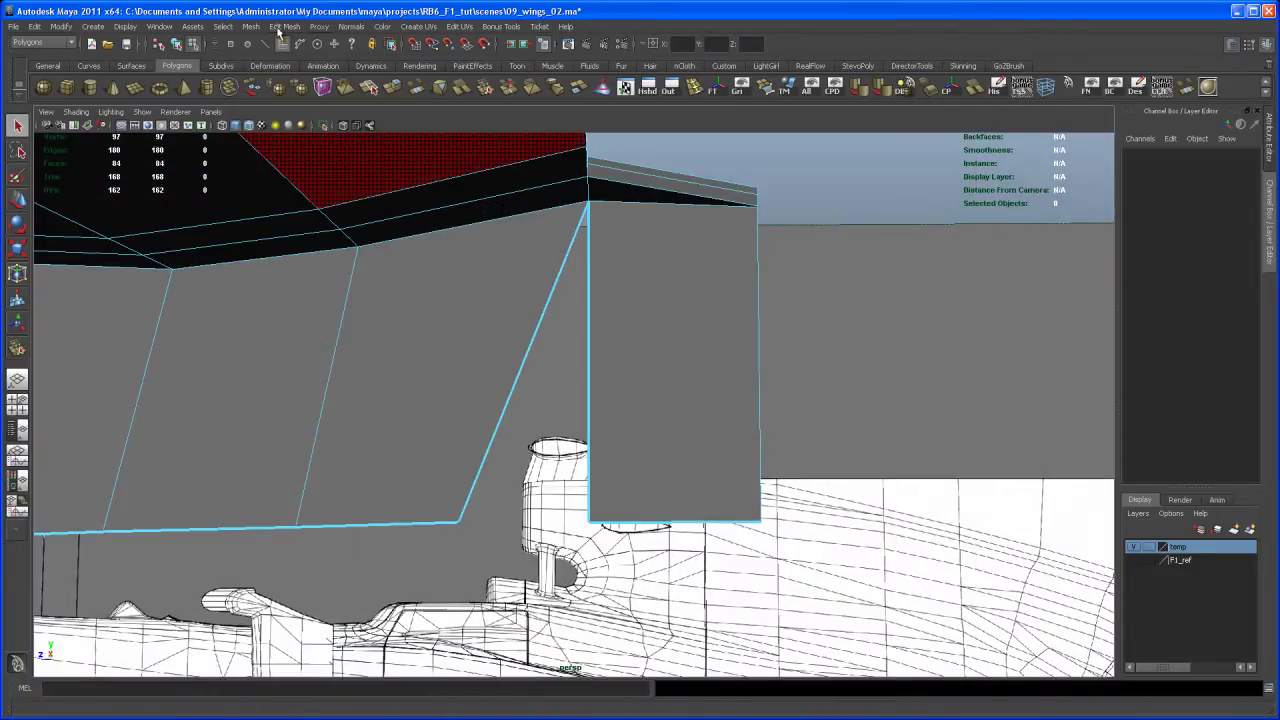
pyautogui.click(284, 27)
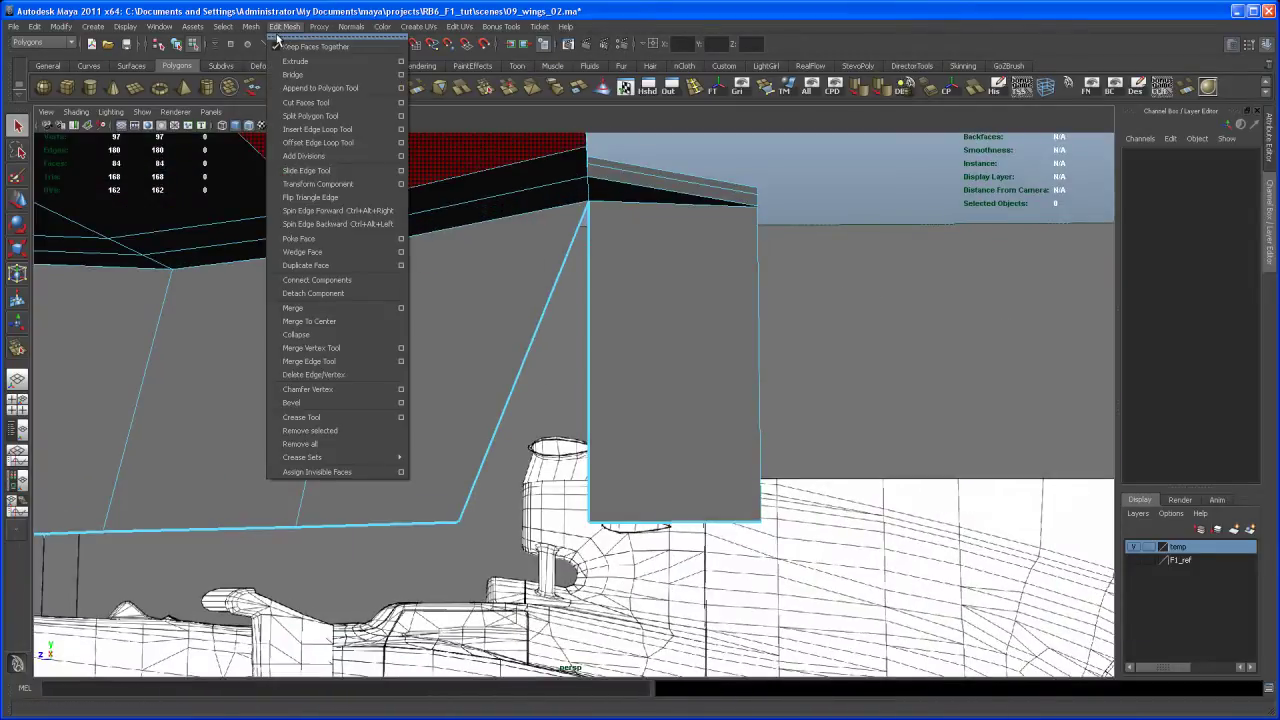
pyautogui.click(311, 348)
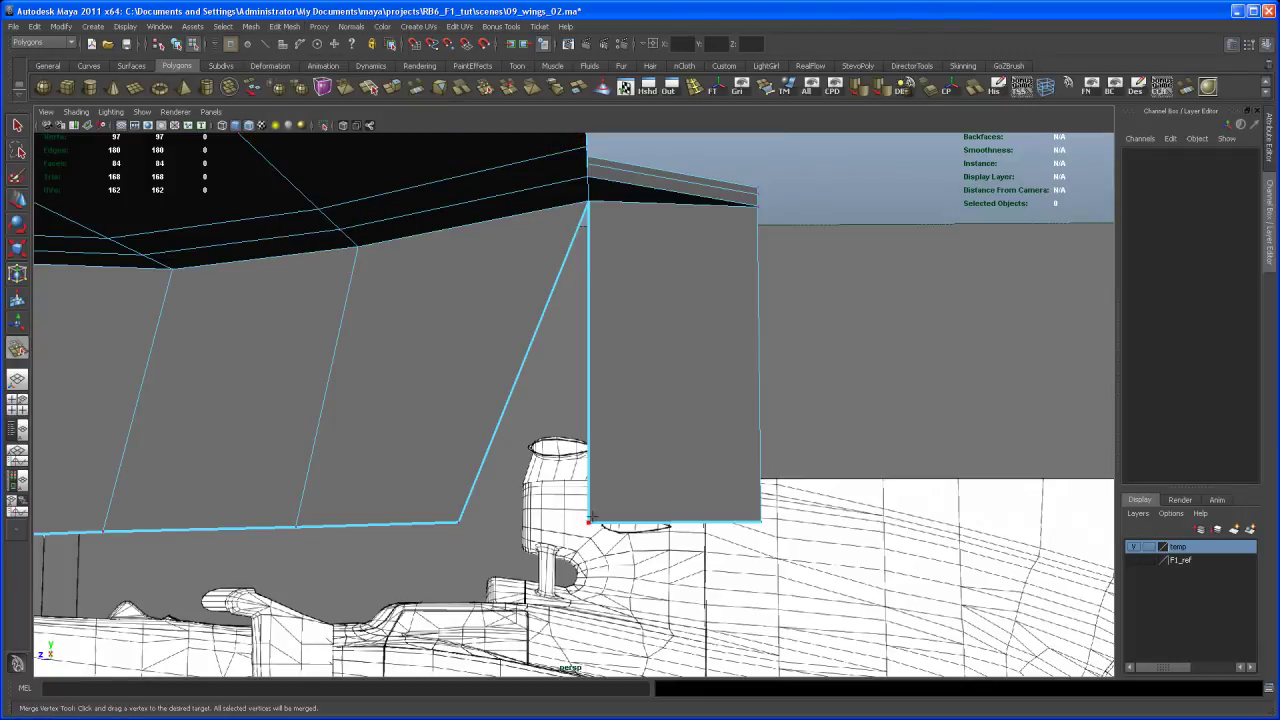
pyautogui.moveTo(463, 524); pyautogui.dragTo(464, 526)
pyautogui.keyDown('alt'); pyautogui.moveTo(578, 494); pyautogui.dragTo(474, 449); pyautogui.keyUp('alt')
pyautogui.keyDown('alt'); pyautogui.moveTo(474, 449); pyautogui.dragTo(563, 520, button='right'); pyautogui.keyUp('alt')
pyautogui.keyDown('alt'); pyautogui.moveTo(563, 519); pyautogui.dragTo(671, 477); pyautogui.keyUp('alt')
pyautogui.moveTo(682, 394); pyautogui.dragTo(700, 386, button='right')
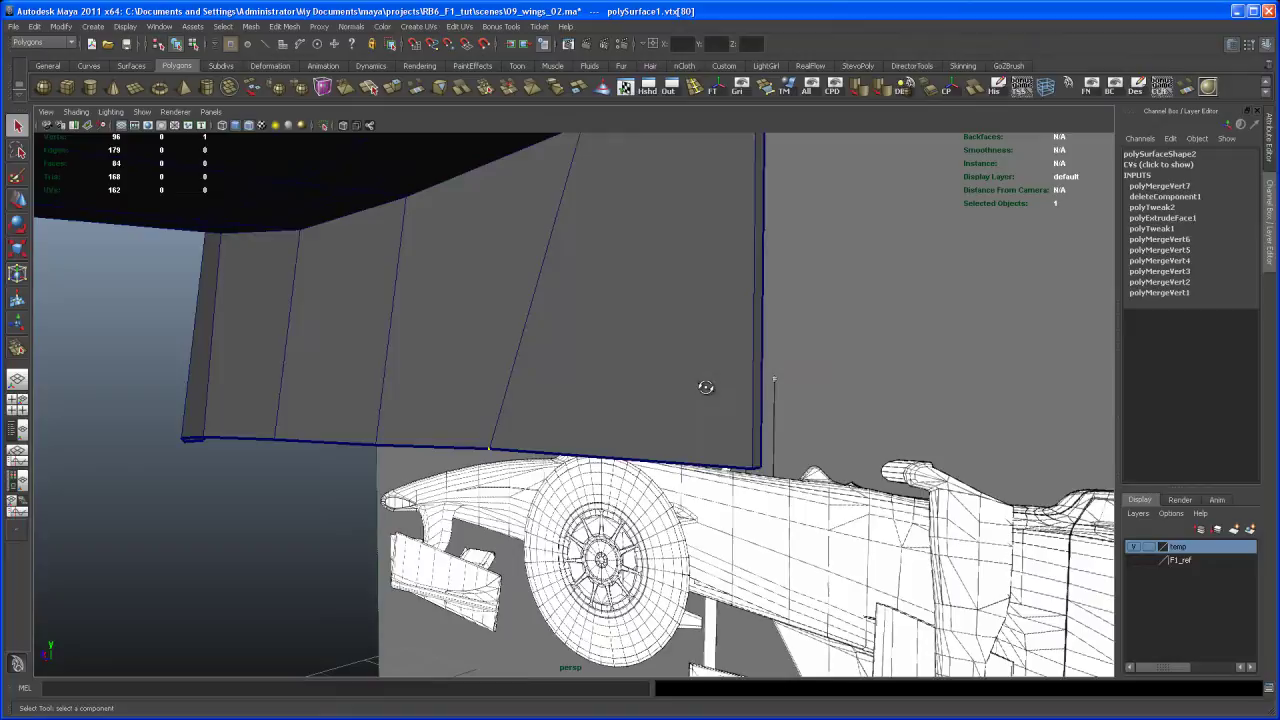
pyautogui.keyDown('alt'); pyautogui.moveTo(705, 393); pyautogui.dragTo(660, 380); pyautogui.keyUp('alt')
# Examine the joined pod and tail against the car body in the side view
pyautogui.press('space')
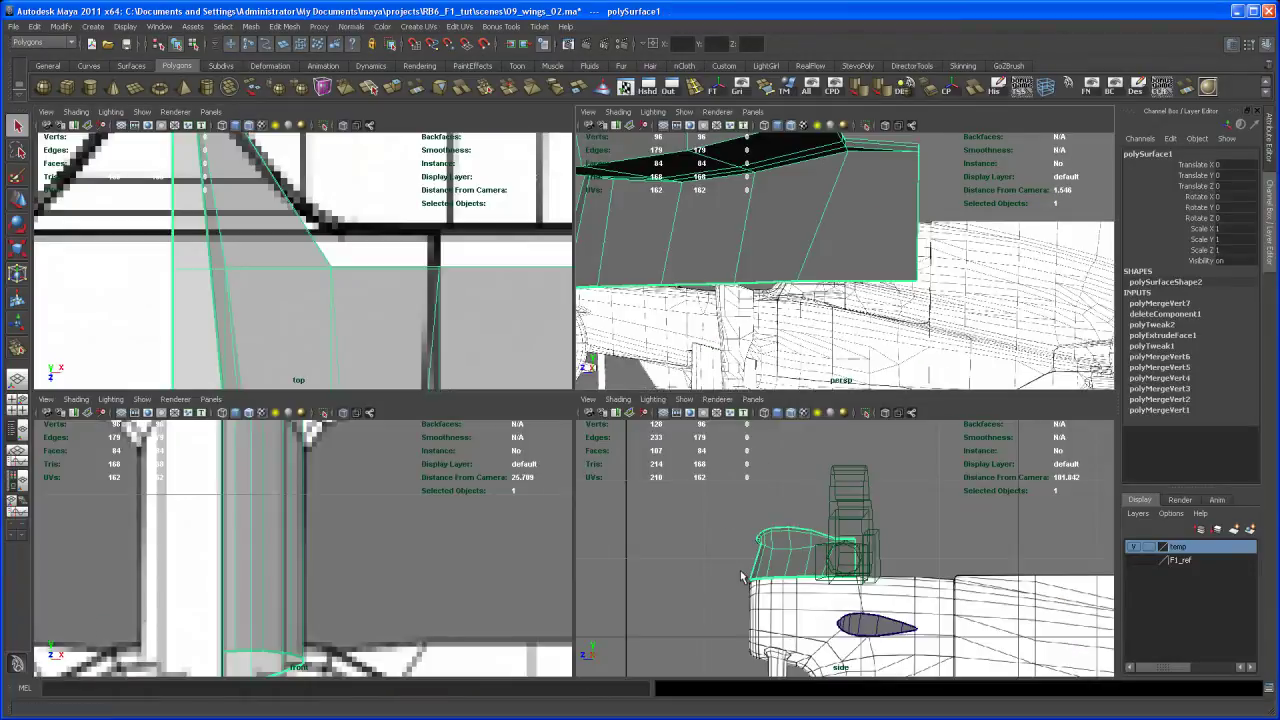
pyautogui.press('space')
pyautogui.scroll(3, 760, 503)
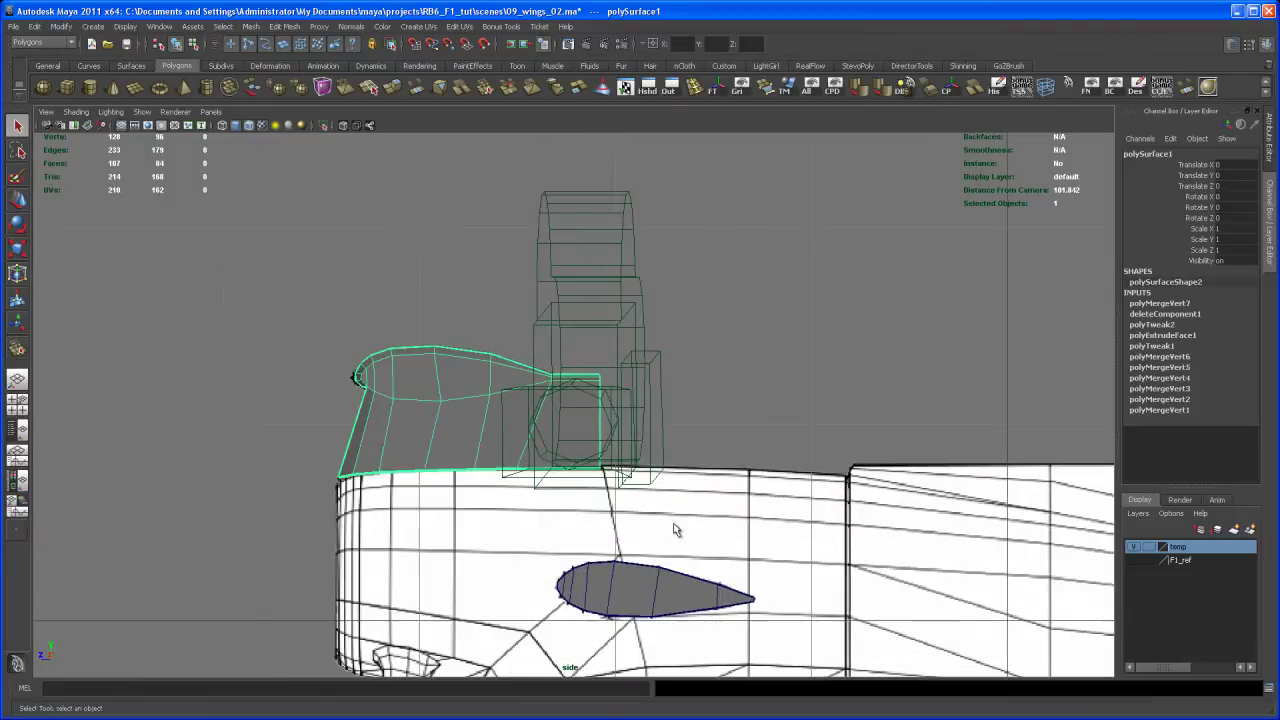
pyautogui.press('space')
pyautogui.press('f')
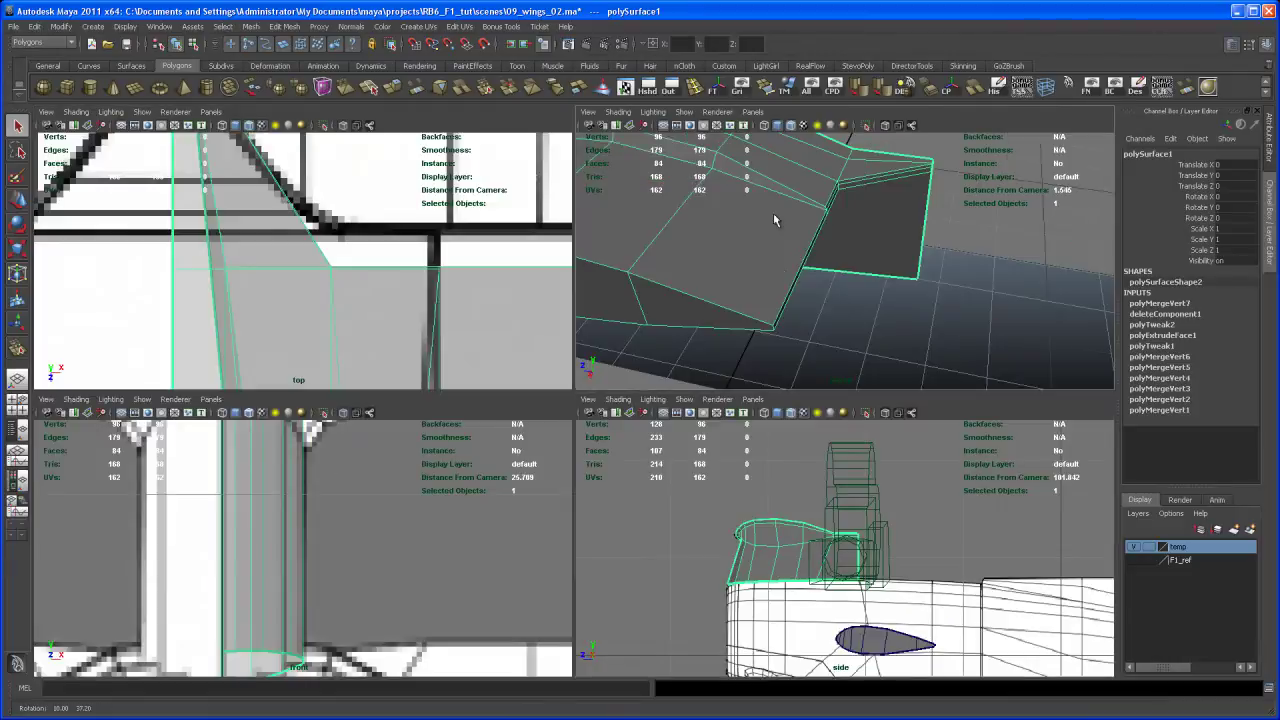
pyautogui.press('space')
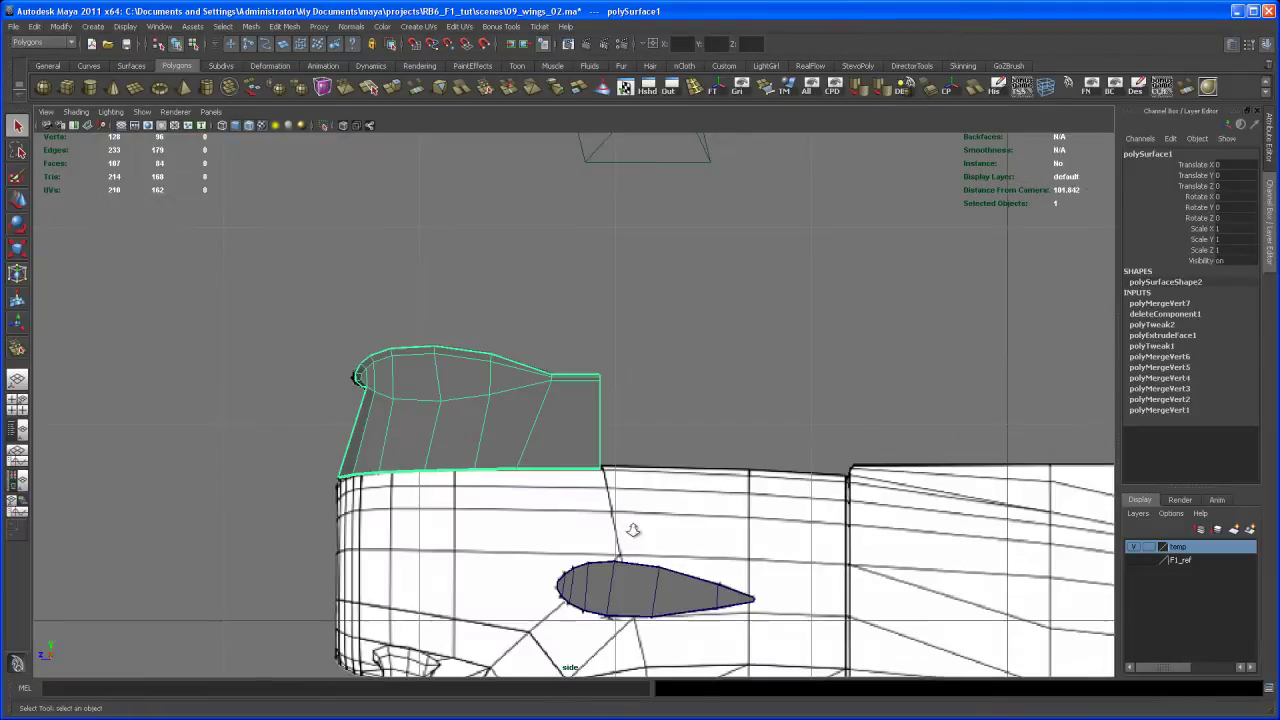
pyautogui.keyDown('alt'); pyautogui.moveTo(548, 490); pyautogui.dragTo(622, 428, button='middle'); pyautogui.keyUp('alt')
pyautogui.keyDown('alt'); pyautogui.moveTo(629, 471); pyautogui.dragTo(651, 503, button='right'); pyautogui.keyUp('alt')
pyautogui.keyDown('alt'); pyautogui.moveTo(651, 503); pyautogui.dragTo(726, 260, button='middle'); pyautogui.keyUp('alt')
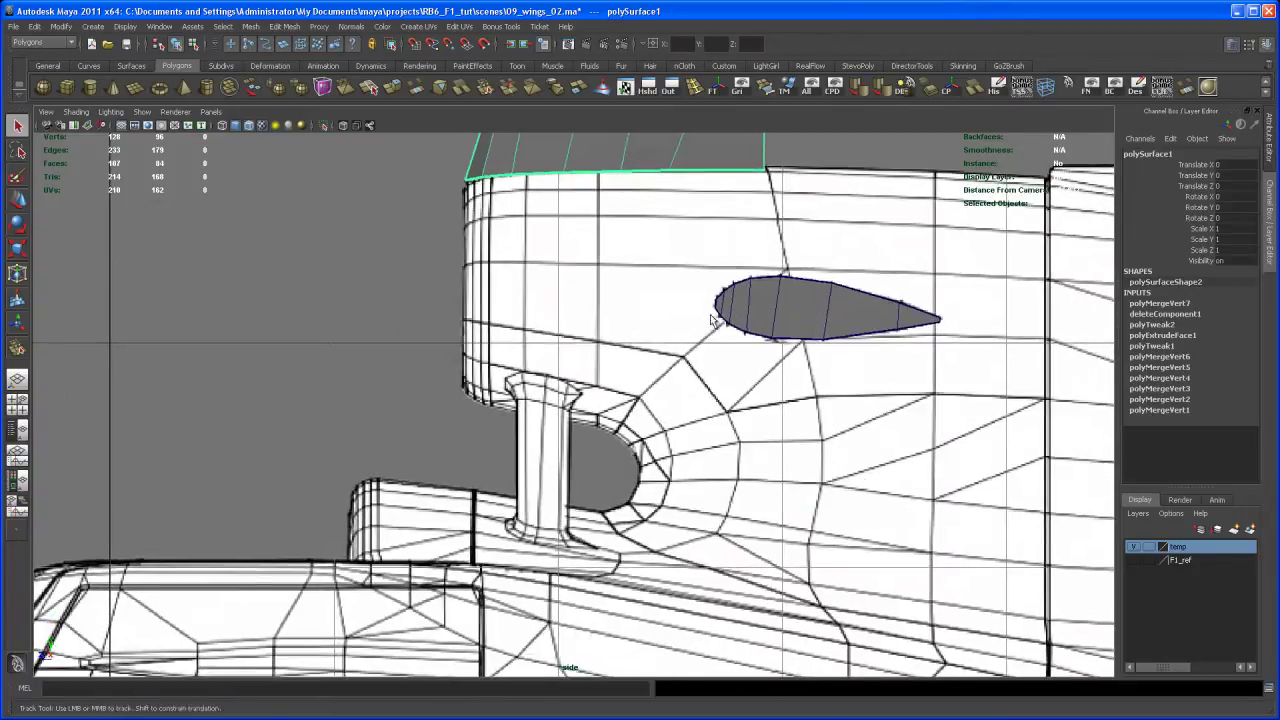
pyautogui.keyDown('alt'); pyautogui.moveTo(714, 318); pyautogui.dragTo(687, 610, button='middle'); pyautogui.keyUp('alt')
pyautogui.scroll(2, 651, 516)
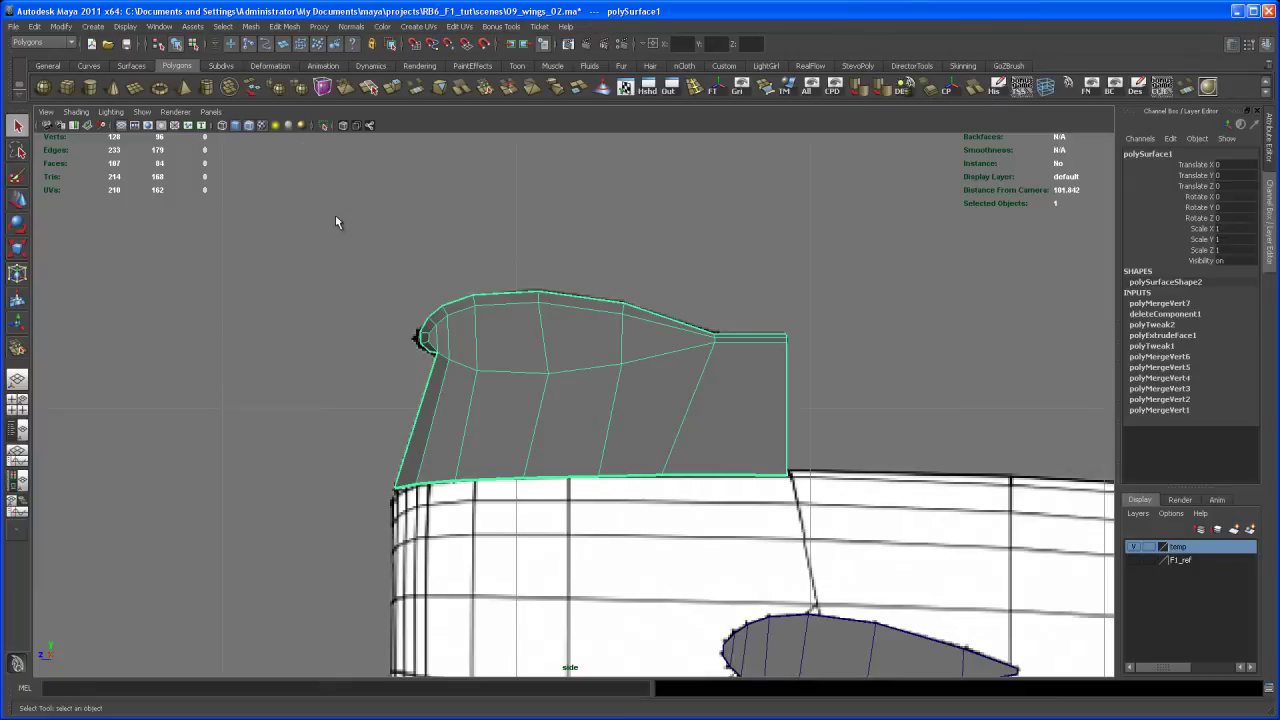
pyautogui.scroll(-6, 560, 408)
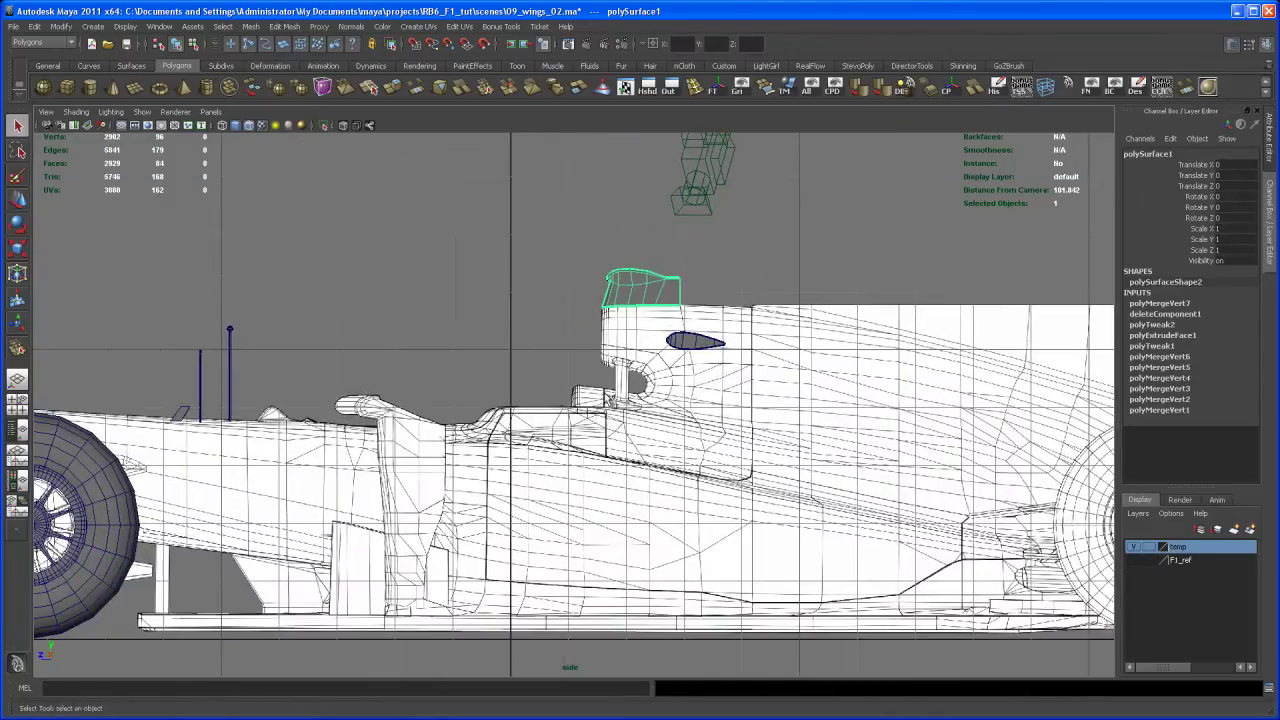
pyautogui.keyDown('alt'); pyautogui.moveTo(606, 400); pyautogui.dragTo(572, 472, button='middle'); pyautogui.keyUp('alt')
pyautogui.scroll(4, 572, 472)
pyautogui.keyDown('alt'); pyautogui.moveTo(645, 430); pyautogui.dragTo(583, 520, button='middle'); pyautogui.keyUp('alt')
pyautogui.scroll(4, 583, 520)
pyautogui.scroll(3, 583, 520)
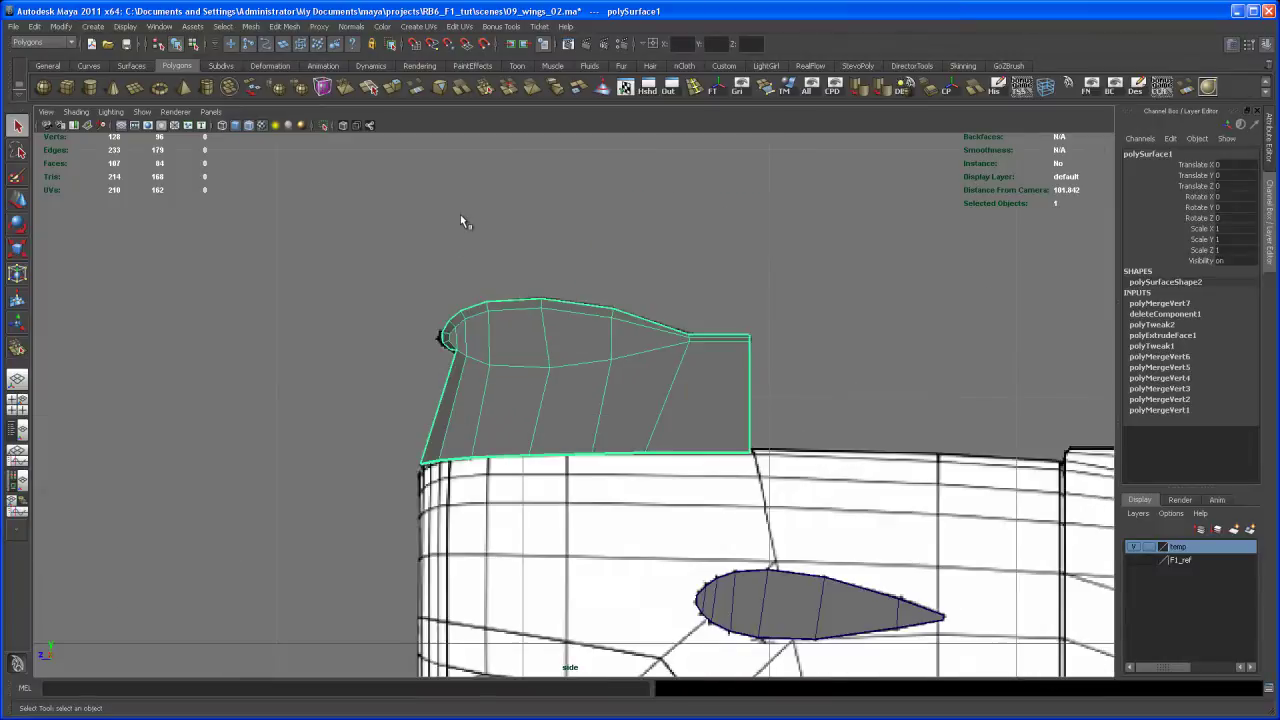
# Turn on X-ray shading in the side view to compare the tail's outline with the reference image
pyautogui.click(344, 128)
pyautogui.scroll(4, 586, 480)
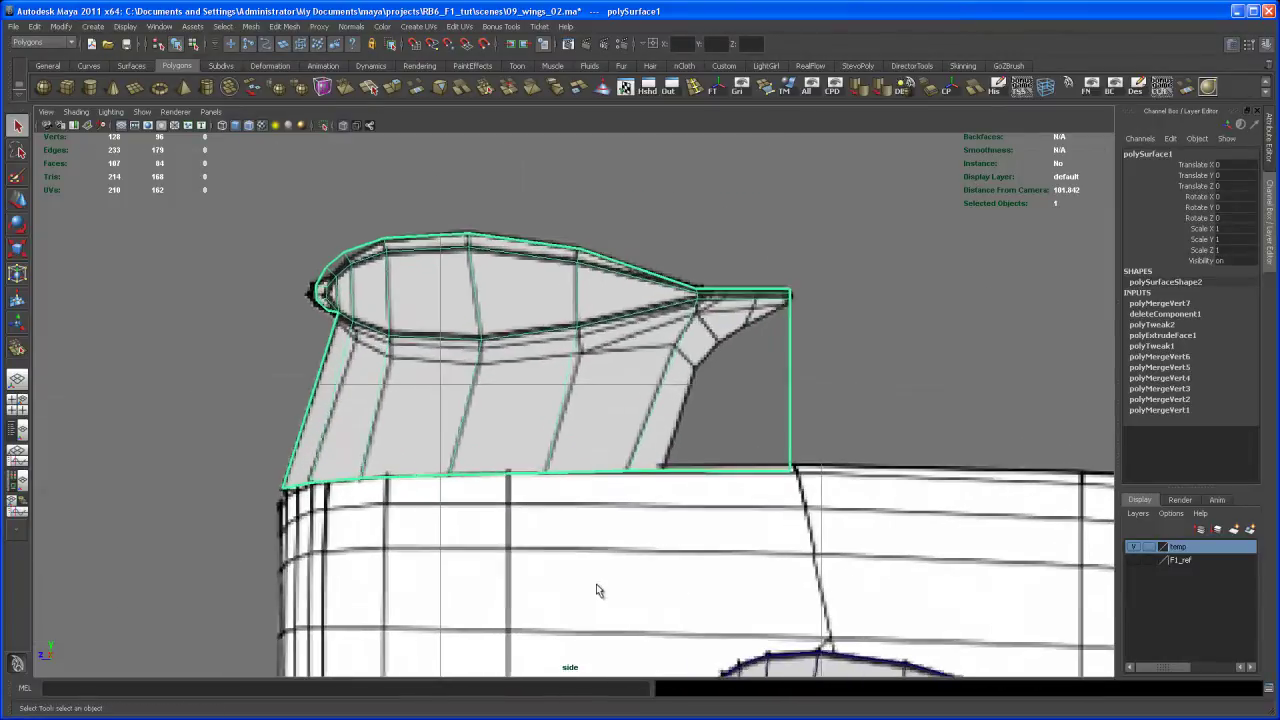
pyautogui.scroll(1, 594, 580)
pyautogui.keyDown('alt'); pyautogui.moveTo(547, 496); pyautogui.dragTo(531, 529, button='middle'); pyautogui.keyUp('alt')
pyautogui.scroll(2, 535, 531)
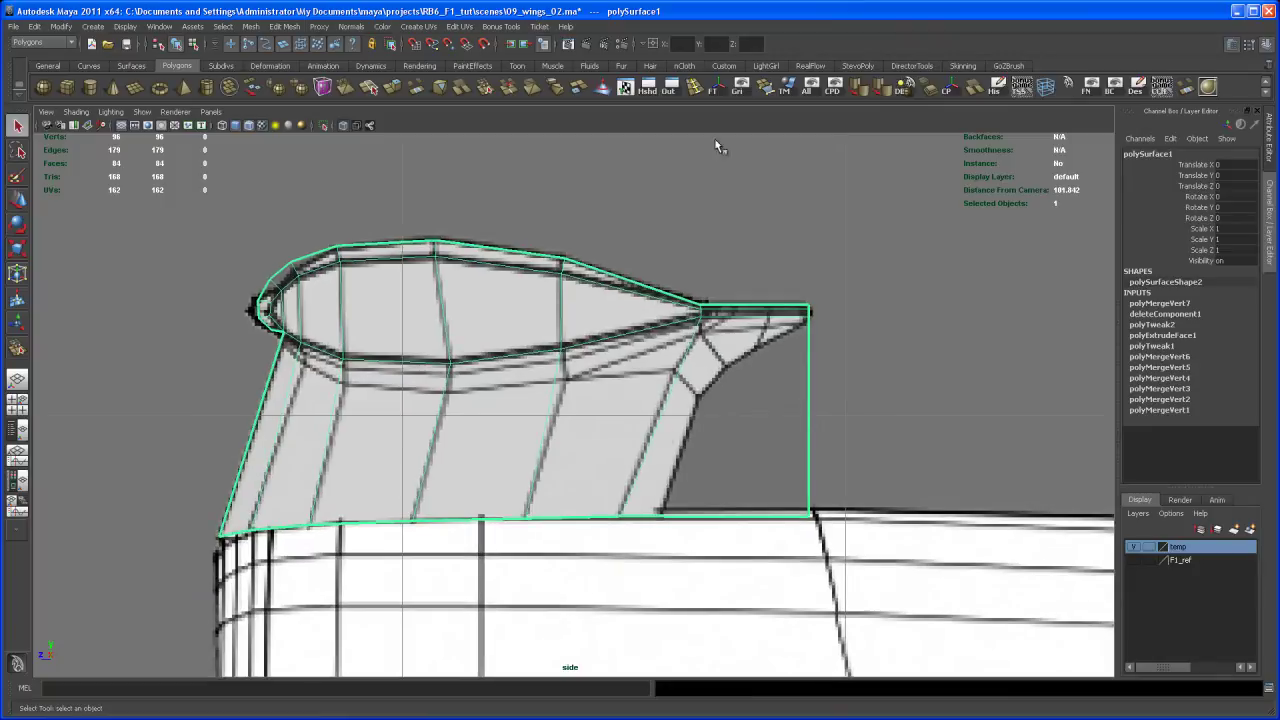
# Insert an edge loop lengthwise across the side panel just below the pod using the Insert Edge Loop Tool
pyautogui.click(693, 88)
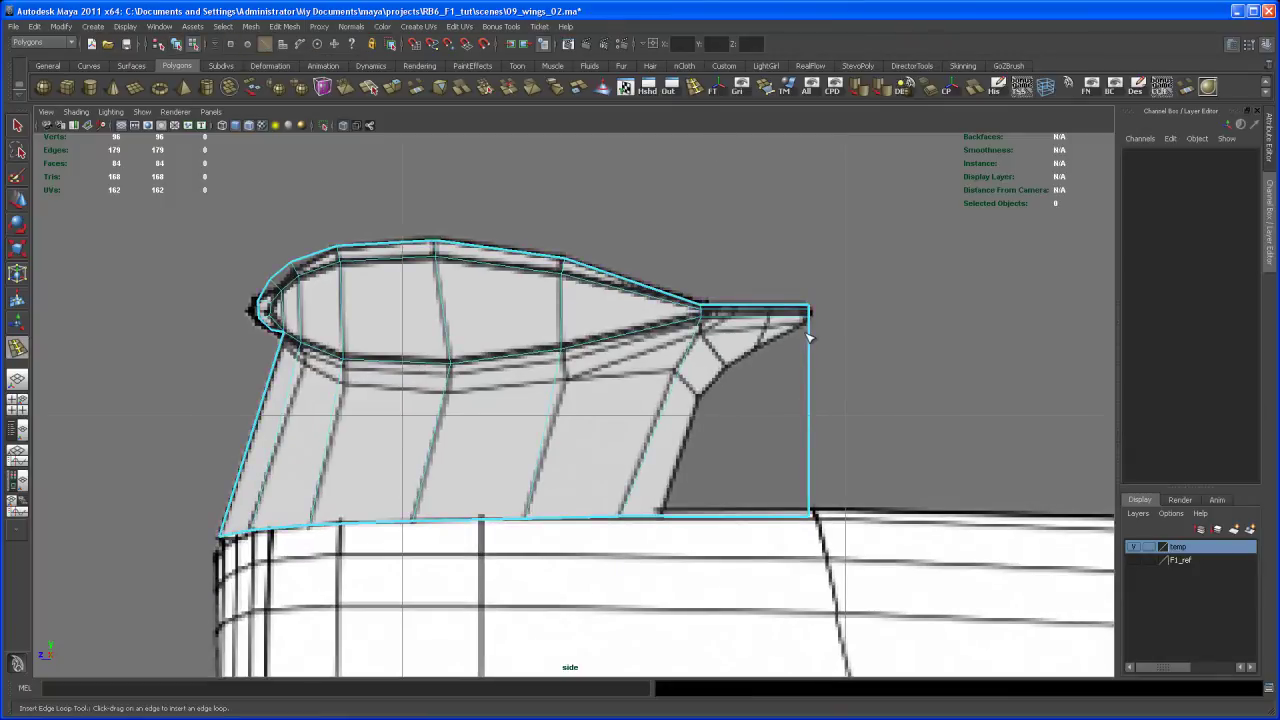
pyautogui.click(447, 394)
pyautogui.scroll(3, 505, 458)
pyautogui.keyDown('alt'); pyautogui.moveTo(508, 460); pyautogui.dragTo(671, 490, button='middle'); pyautogui.keyUp('alt')
pyautogui.scroll(1, 668, 492)
# Move the vertices of the side panel's new edge loop one by one onto the matching lines of the side reference
pyautogui.rightClick(465, 431)
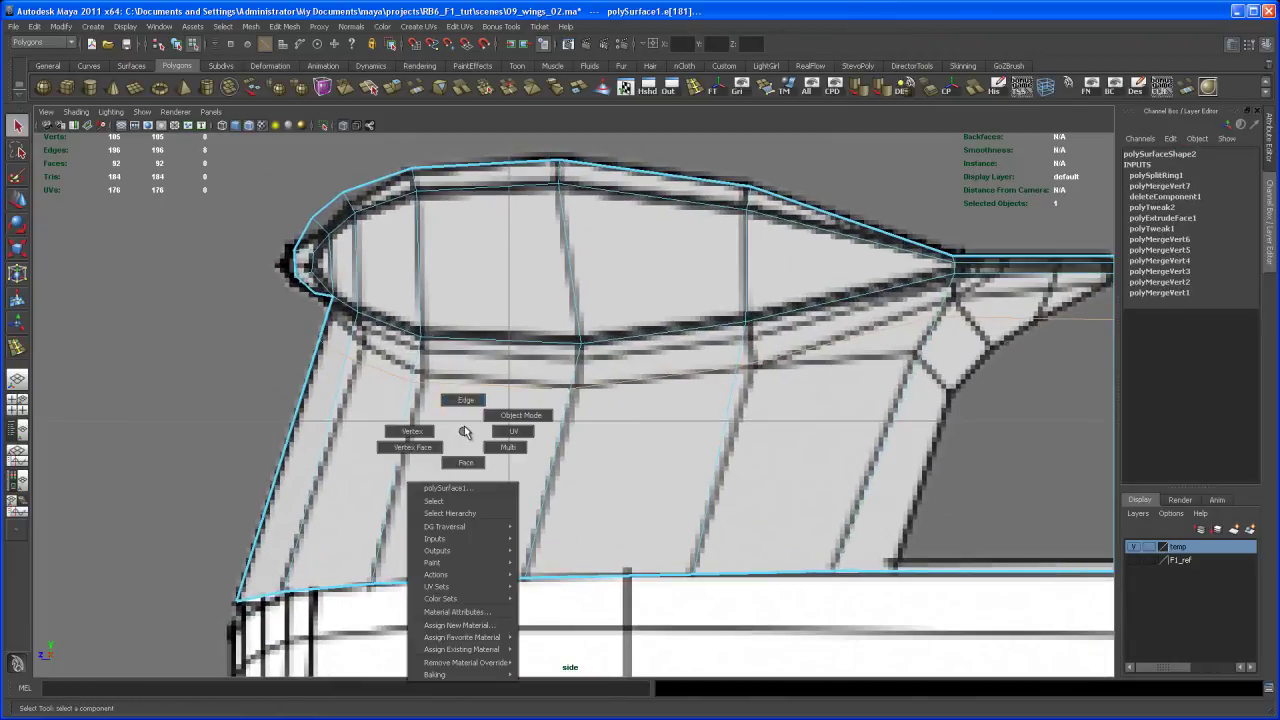
pyautogui.click(425, 429)
pyautogui.scroll(3, 300, 377)
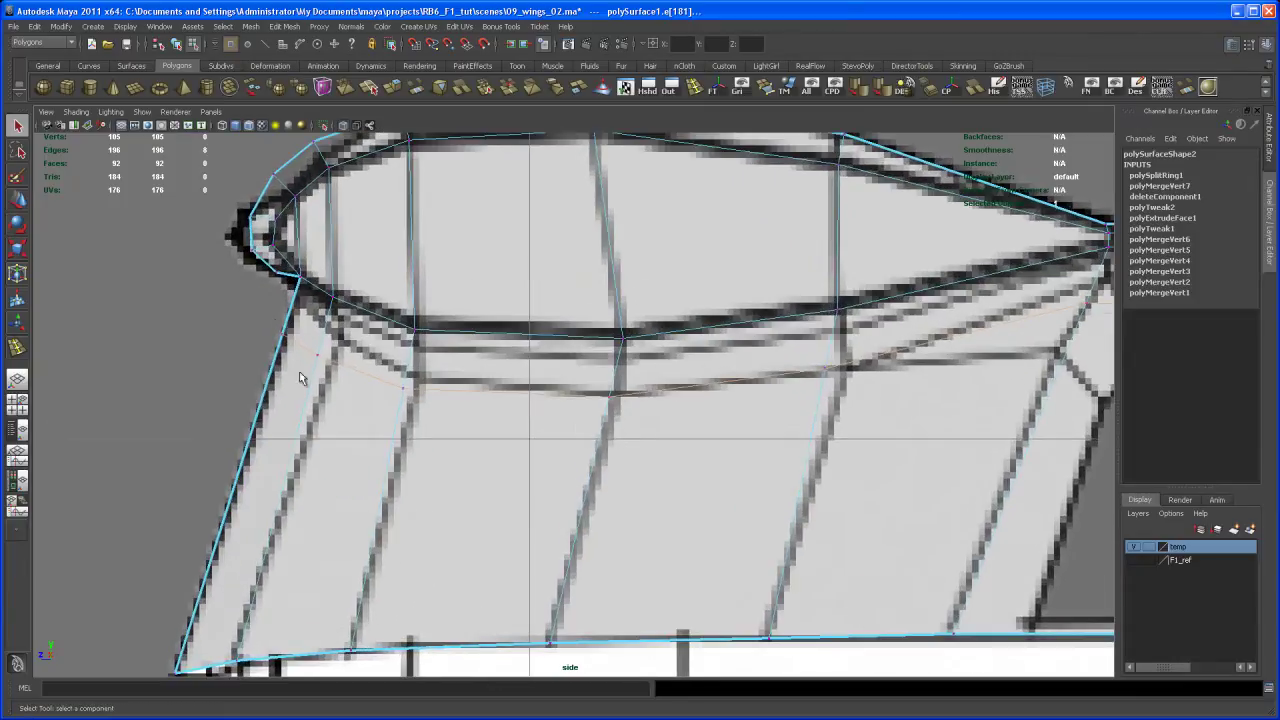
pyautogui.moveTo(274, 323); pyautogui.dragTo(296, 303)
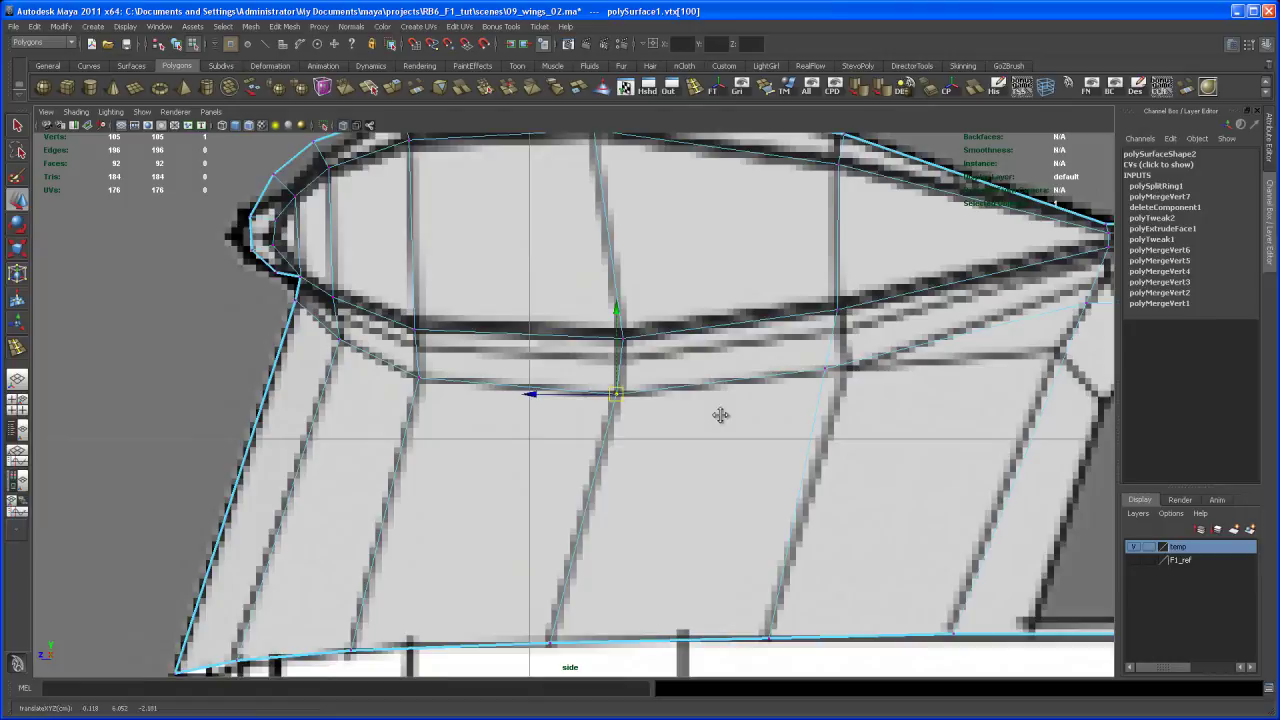
pyautogui.keyDown('alt'); pyautogui.moveTo(720, 414); pyautogui.dragTo(485, 393, button='middle'); pyautogui.keyUp('alt')
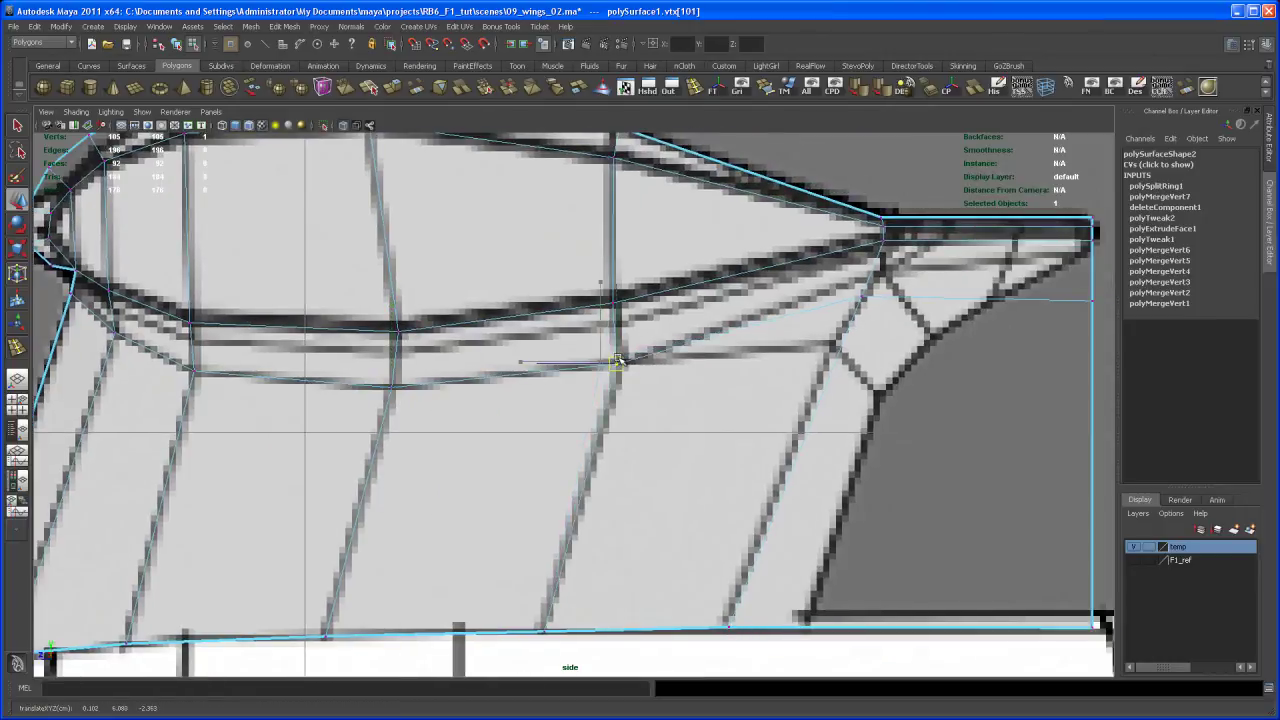
pyautogui.keyDown('alt'); pyautogui.moveTo(630, 360); pyautogui.dragTo(413, 355, button='middle'); pyautogui.keyUp('alt')
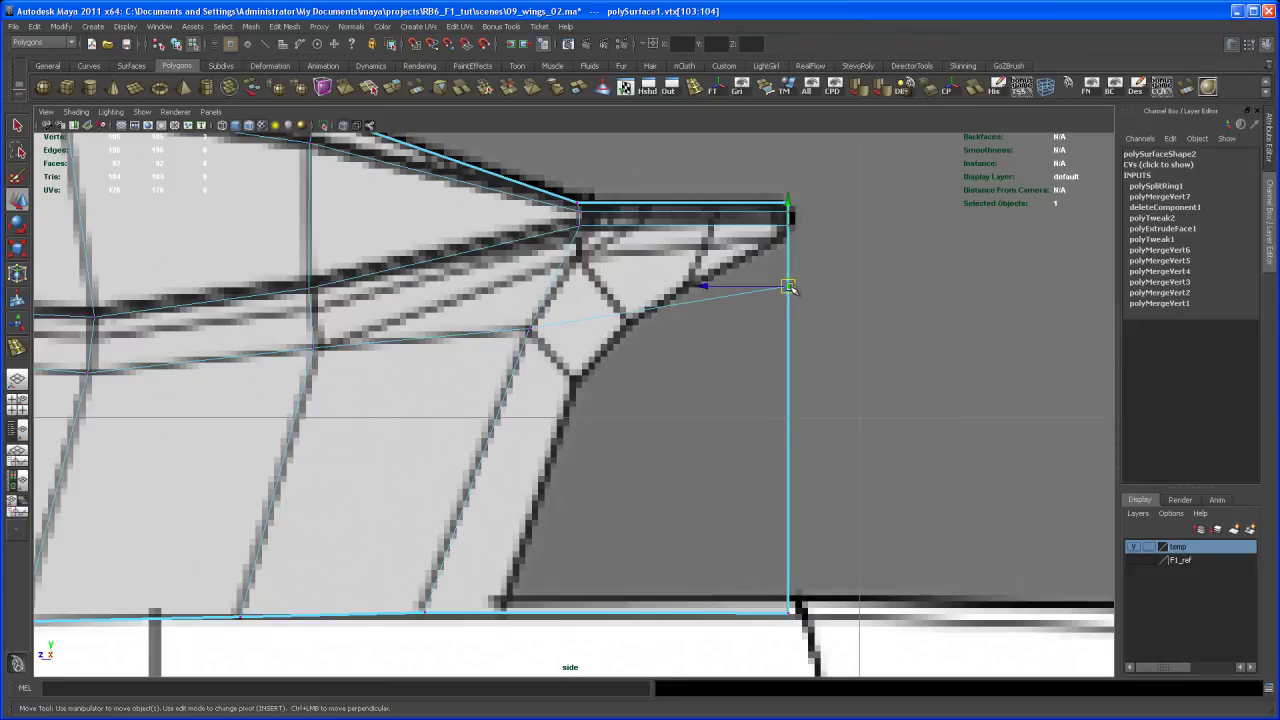
# Move the rear loop vertices and the panel's lower rear corner vertices onto the strut outline in the side reference
pyautogui.moveTo(788, 288); pyautogui.dragTo(762, 292)
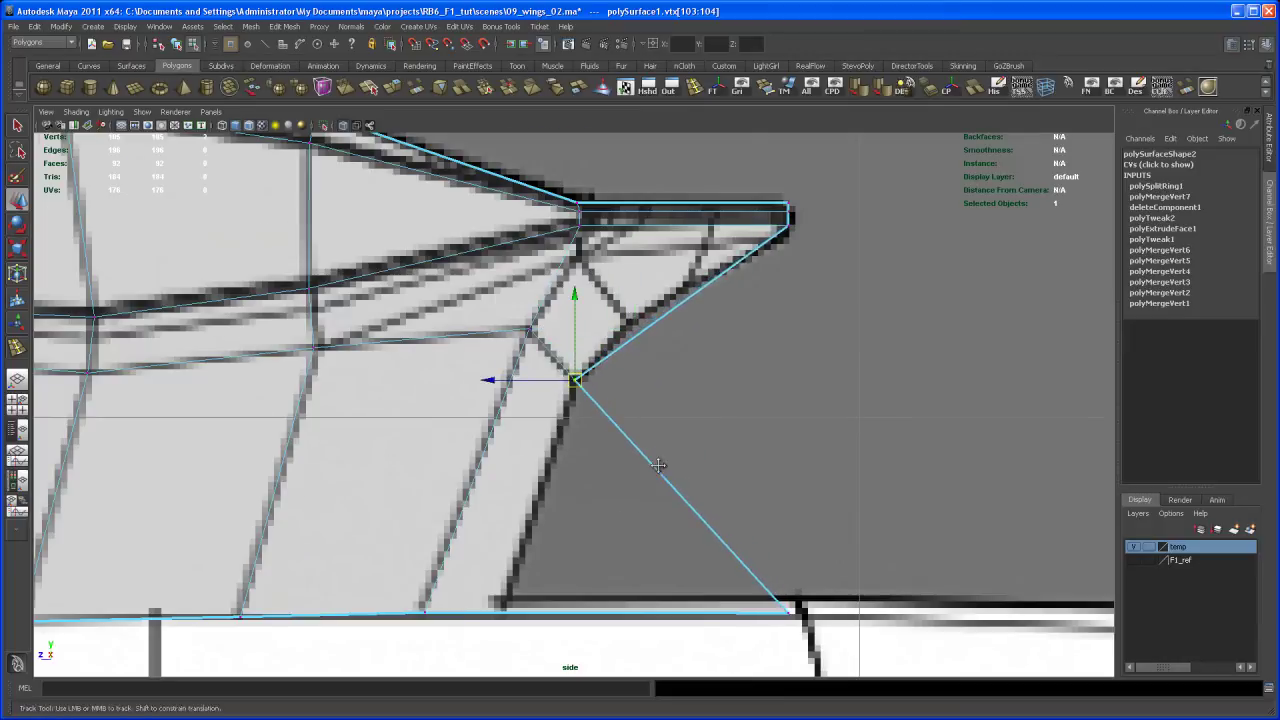
pyautogui.keyDown('alt'); pyautogui.moveTo(658, 465); pyautogui.dragTo(699, 388, button='middle'); pyautogui.keyUp('alt')
pyautogui.moveTo(831, 537); pyautogui.dragTo(543, 528)
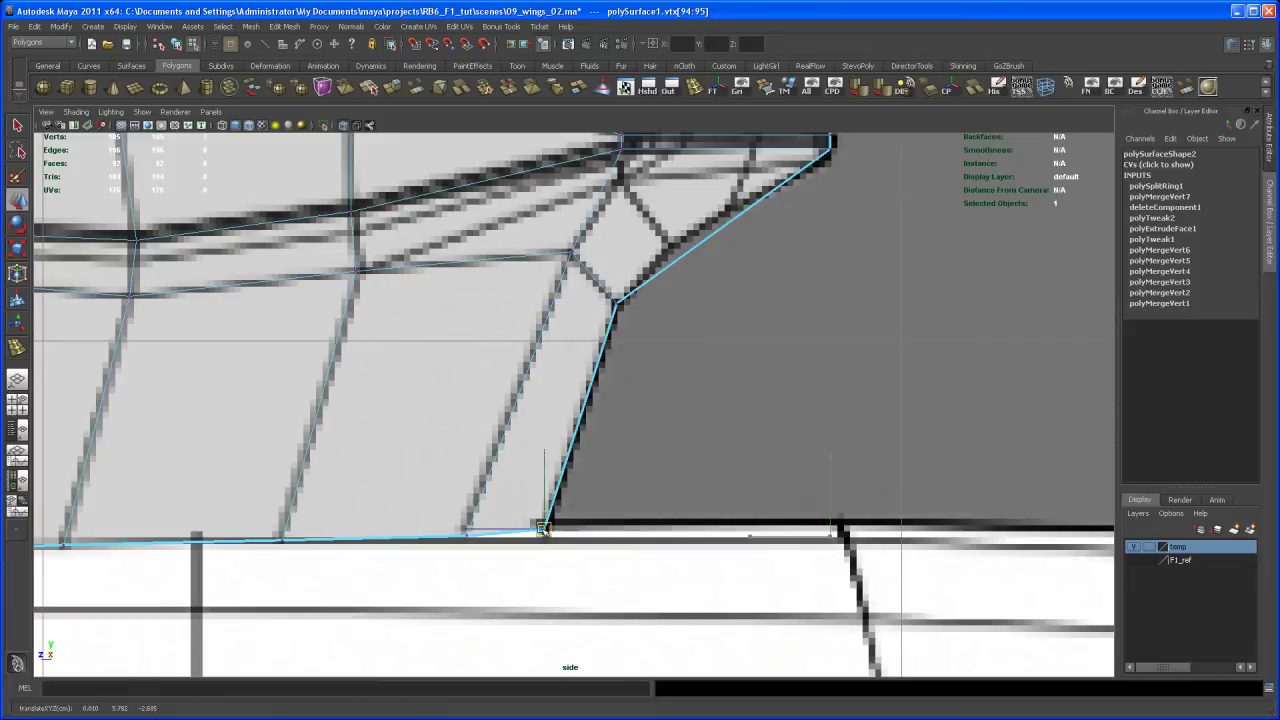
pyautogui.scroll(-5, 543, 533)
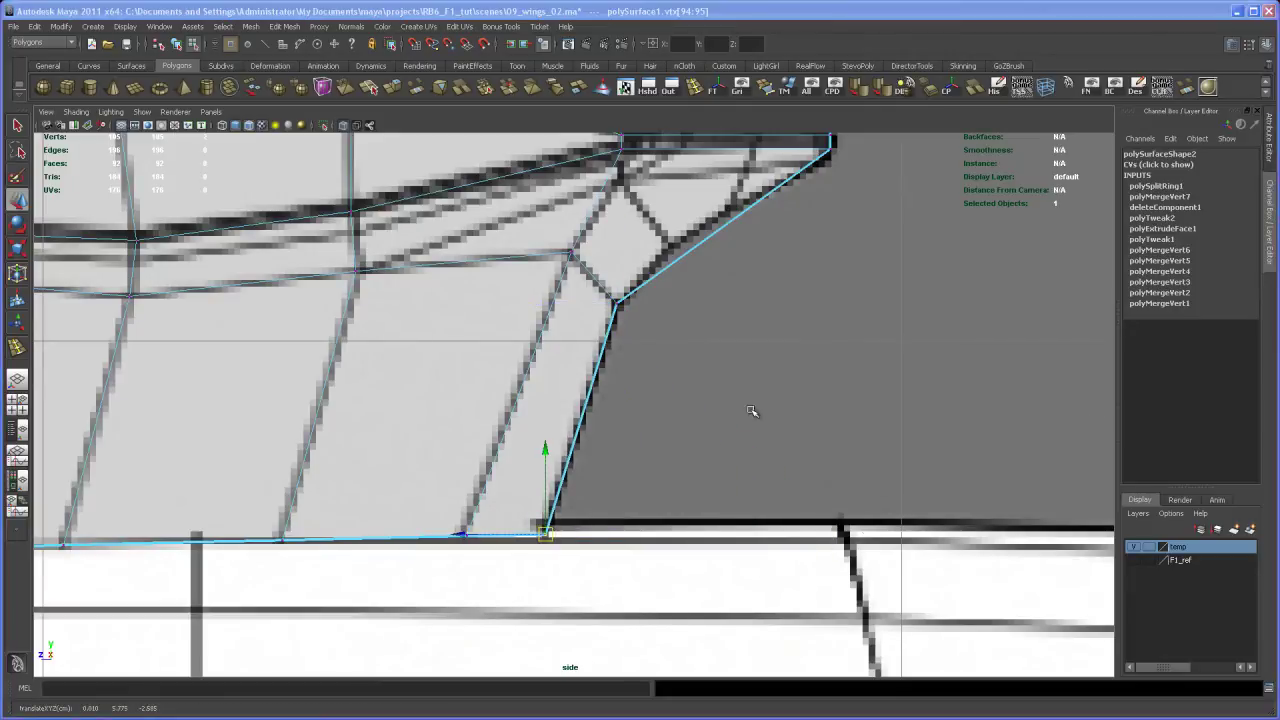
# Split the edge ring through the sloped rear edge between the tail tip and the side panel's rear bend
pyautogui.press('space')
pyautogui.press('space')
pyautogui.keyDown('alt'); pyautogui.moveTo(760, 389); pyautogui.dragTo(610, 422); pyautogui.keyUp('alt')
pyautogui.moveTo(615, 340); pyautogui.dragTo(614, 327, button='right')
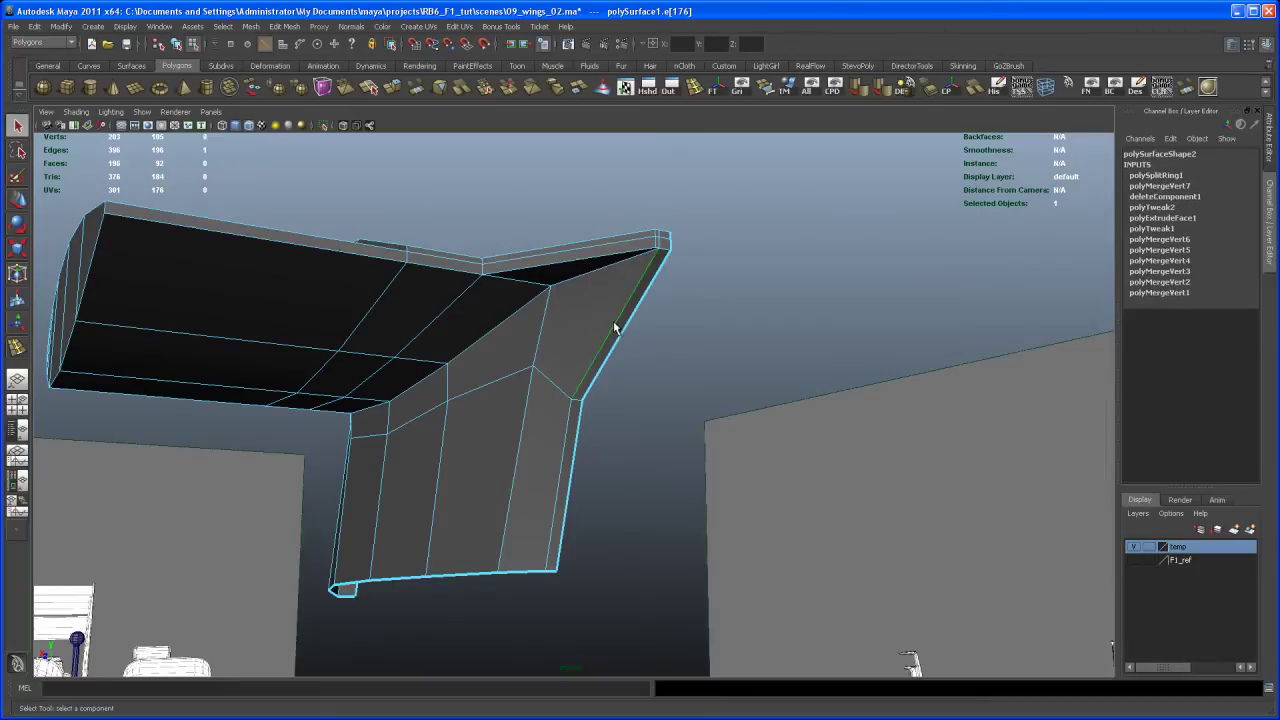
pyautogui.keyDown('shift'); pyautogui.moveTo(615, 328); pyautogui.dragTo(573, 343, button='right'); pyautogui.keyUp('shift')
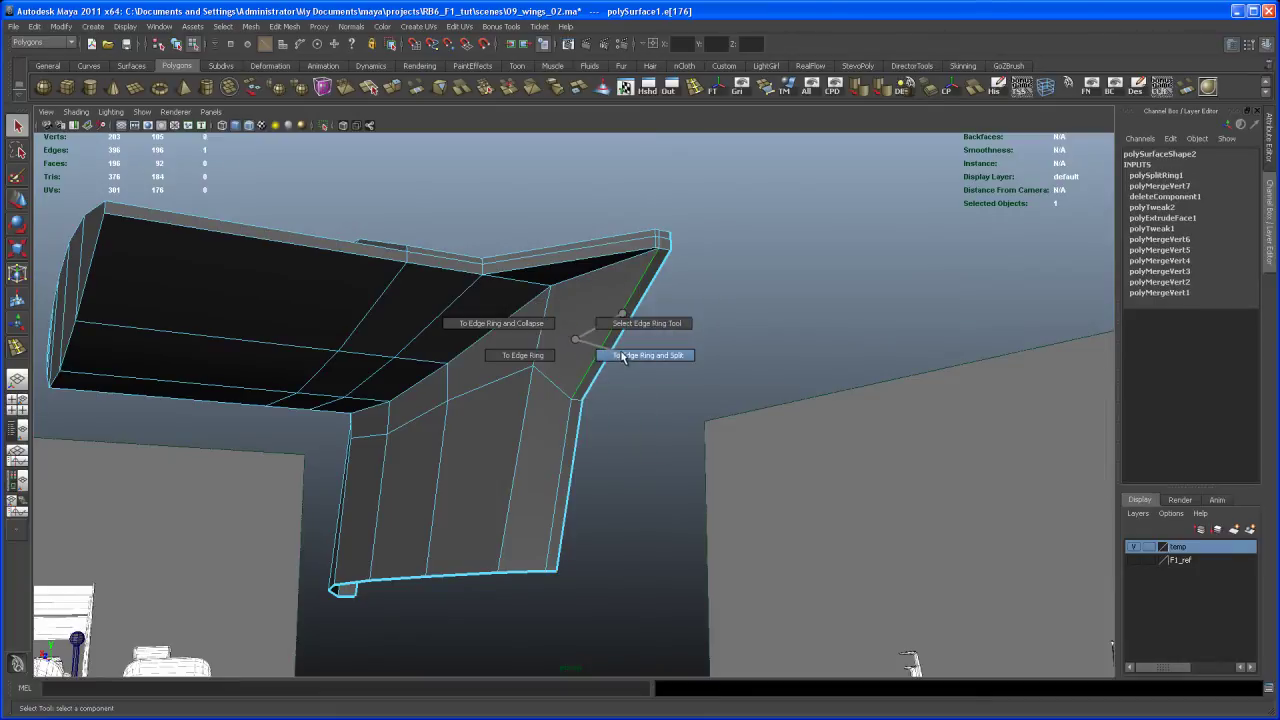
pyautogui.keyDown('alt'); pyautogui.moveTo(629, 414); pyautogui.dragTo(672, 433); pyautogui.keyUp('alt')
# Examine the split side panel in the perspective view and against the reference in the side view
pyautogui.press('space')
pyautogui.press('space')
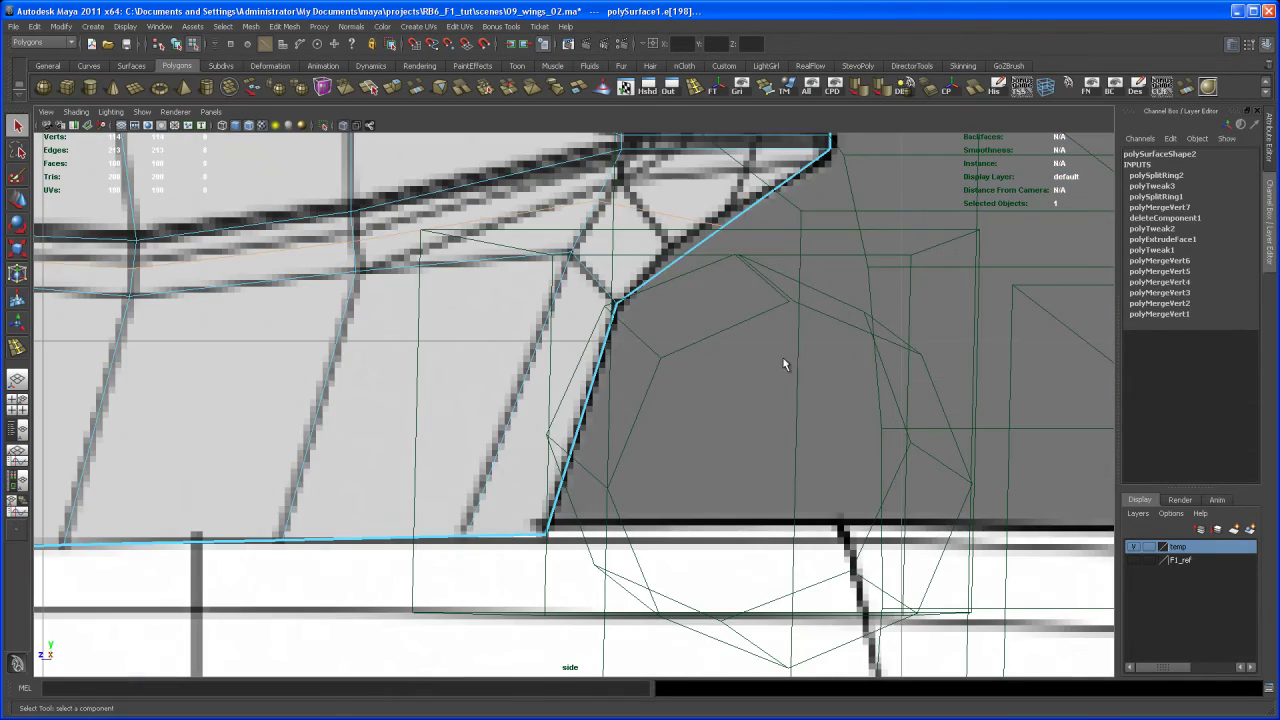
pyautogui.press('space')
pyautogui.keyDown('alt'); pyautogui.moveTo(870, 234); pyautogui.dragTo(860, 281); pyautogui.keyUp('alt')
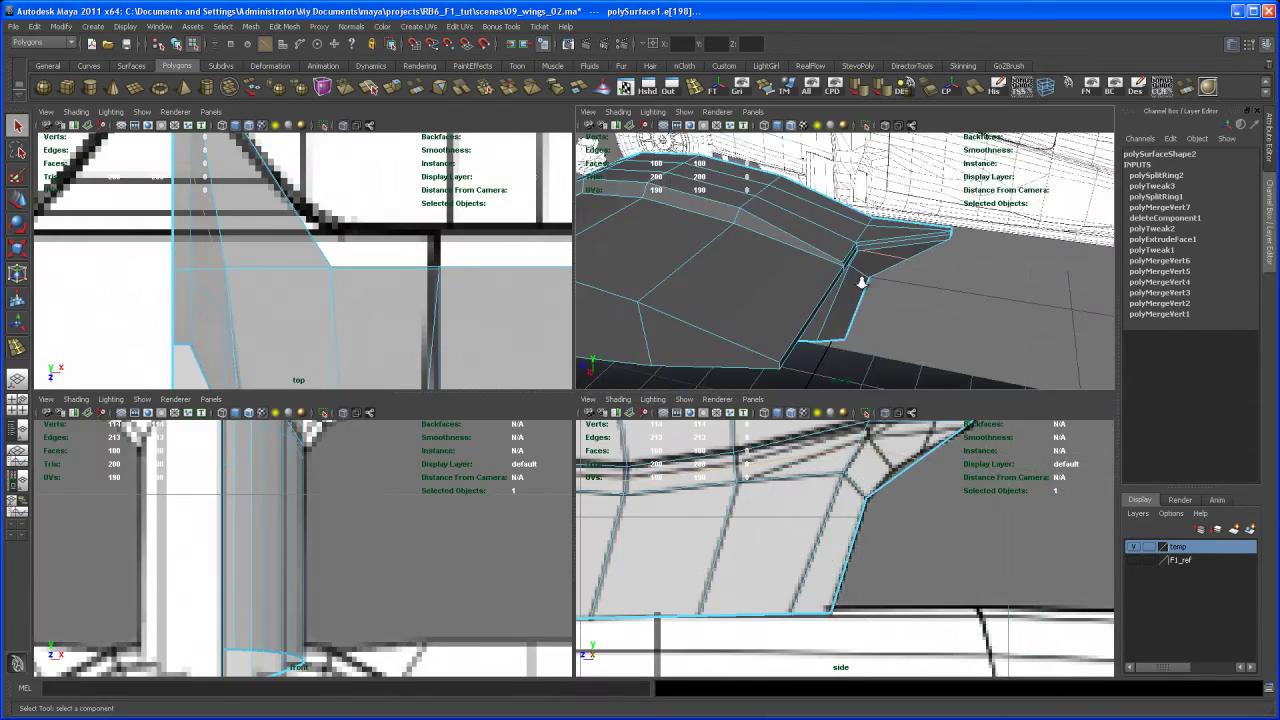
pyautogui.keyDown('alt'); pyautogui.moveTo(860, 281); pyautogui.dragTo(826, 244, button='right'); pyautogui.keyUp('alt')
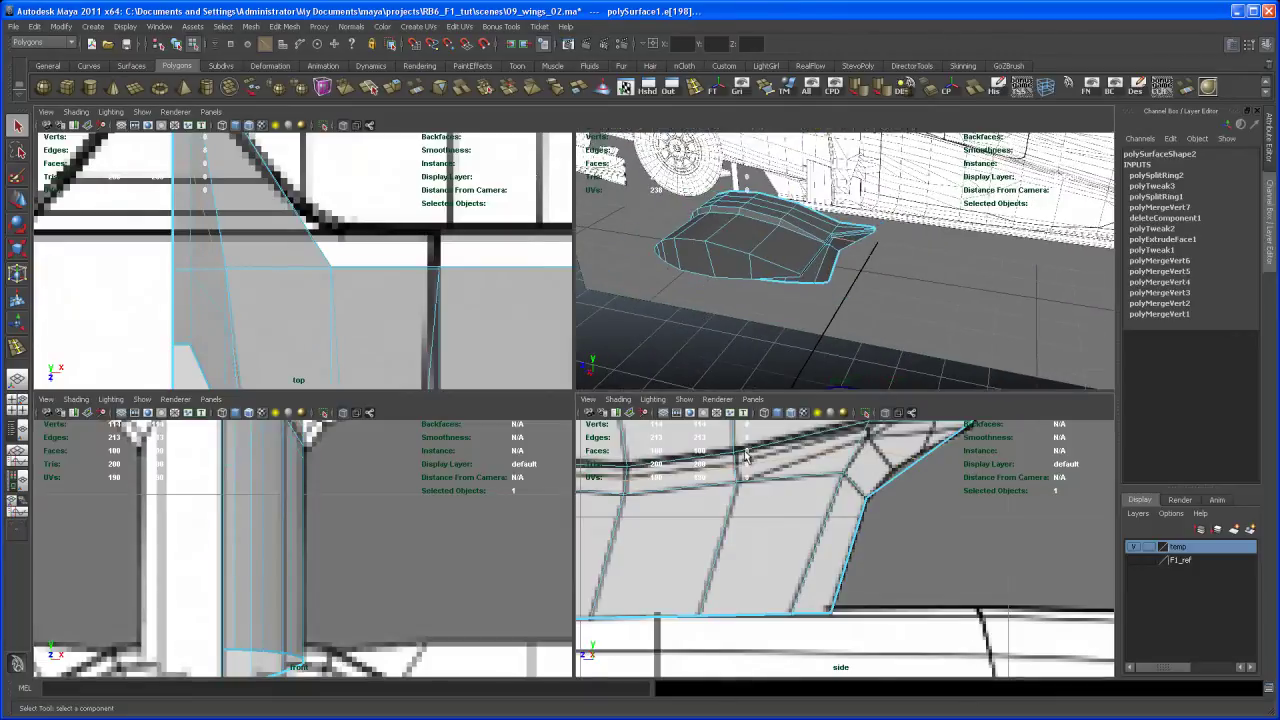
pyautogui.press('space')
pyautogui.keyDown('alt'); pyautogui.moveTo(647, 454); pyautogui.dragTo(604, 466, button='middle'); pyautogui.keyUp('alt')
pyautogui.keyDown('alt'); pyautogui.moveTo(604, 466); pyautogui.dragTo(604, 420, button='right'); pyautogui.keyUp('alt')
pyautogui.keyDown('alt'); pyautogui.moveTo(604, 420); pyautogui.dragTo(636, 476, button='middle'); pyautogui.keyUp('alt')
pyautogui.keyDown('alt'); pyautogui.moveTo(700, 510); pyautogui.dragTo(850, 620, button='right'); pyautogui.keyUp('alt')
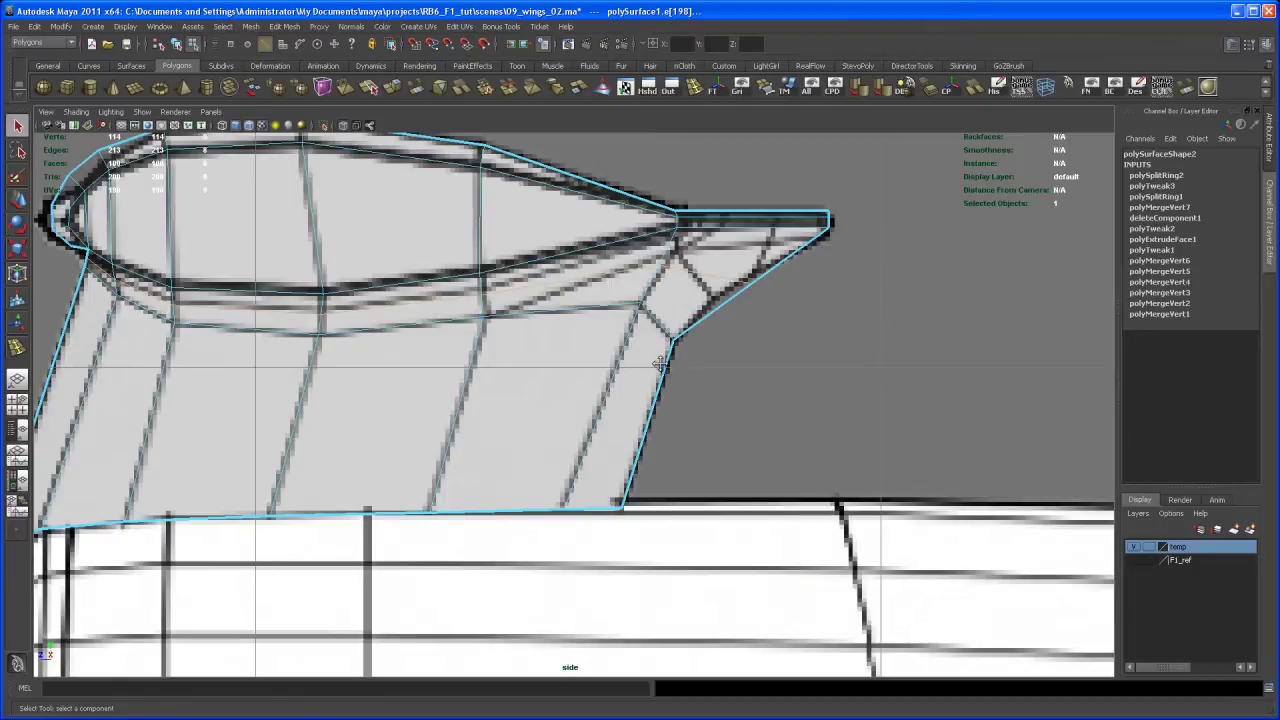
pyautogui.keyDown('alt'); pyautogui.moveTo(654, 357); pyautogui.dragTo(757, 406, button='middle'); pyautogui.keyUp('alt')
pyautogui.keyDown('alt'); pyautogui.moveTo(757, 406); pyautogui.dragTo(786, 430, button='right'); pyautogui.keyUp('alt')
pyautogui.keyDown('alt'); pyautogui.moveTo(786, 428); pyautogui.dragTo(793, 424, button='middle'); pyautogui.keyUp('alt')
pyautogui.keyDown('alt'); pyautogui.moveTo(780, 426); pyautogui.dragTo(790, 431, button='right'); pyautogui.keyUp('alt')
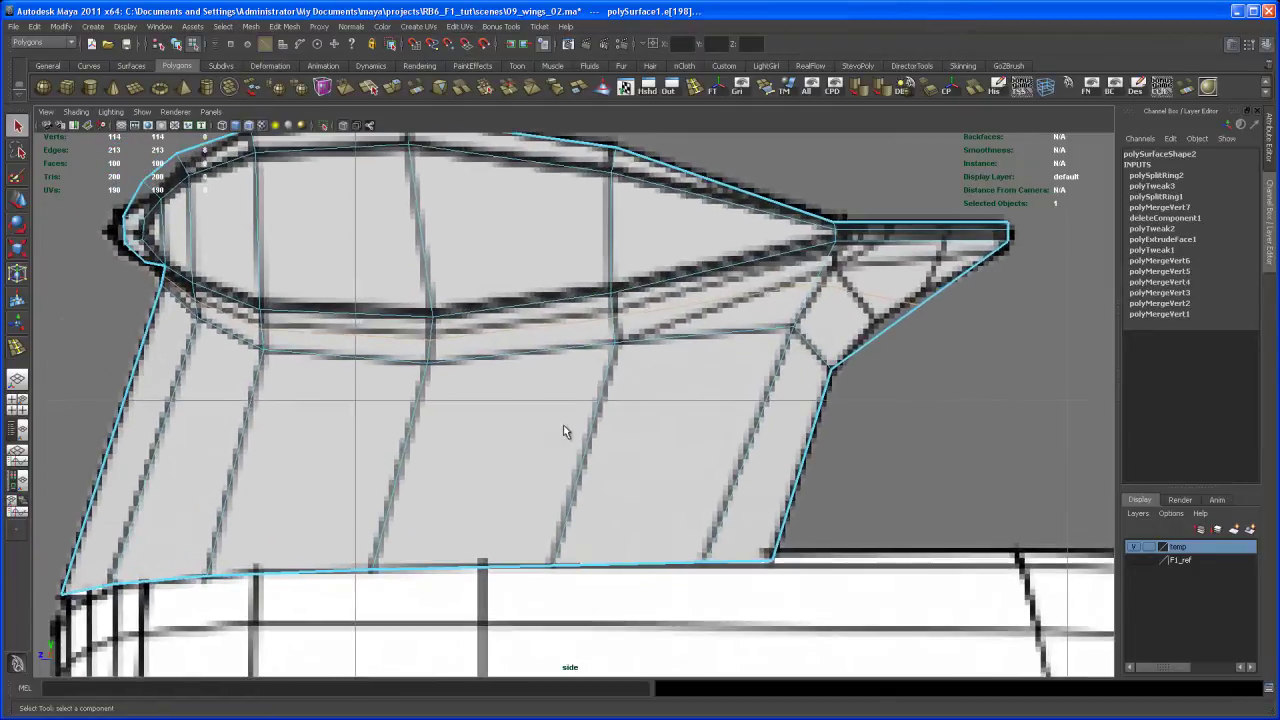
# Move the split loop's vertices onto the reference lines beneath the pod and the curved outline under the tail
pyautogui.moveTo(238, 315); pyautogui.dragTo(194, 311, button='right')
pyautogui.keyDown('alt'); pyautogui.moveTo(260, 378); pyautogui.dragTo(352, 414, button='middle'); pyautogui.keyUp('alt')
pyautogui.keyDown('alt'); pyautogui.moveTo(352, 414); pyautogui.dragTo(402, 434, button='right'); pyautogui.keyUp('alt')
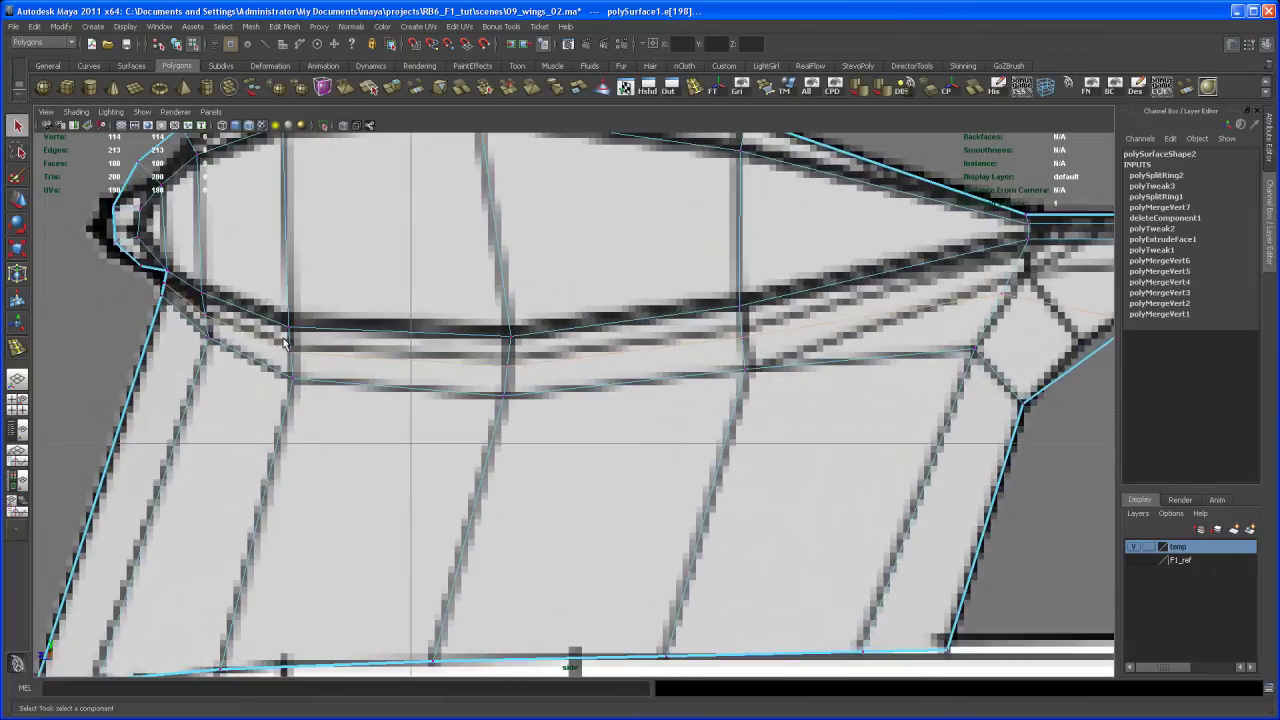
pyautogui.moveTo(284, 342); pyautogui.dragTo(305, 362)
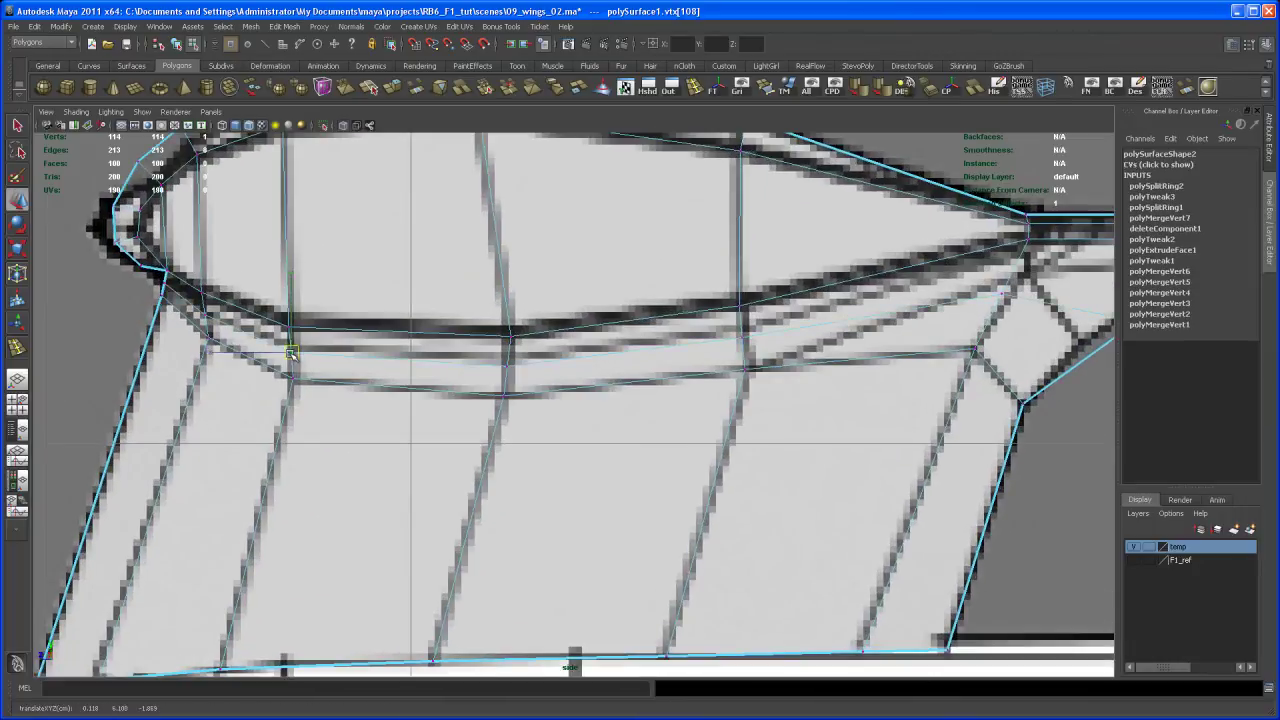
pyautogui.keyDown('alt'); pyautogui.moveTo(295, 348); pyautogui.dragTo(339, 365, button='middle'); pyautogui.keyUp('alt')
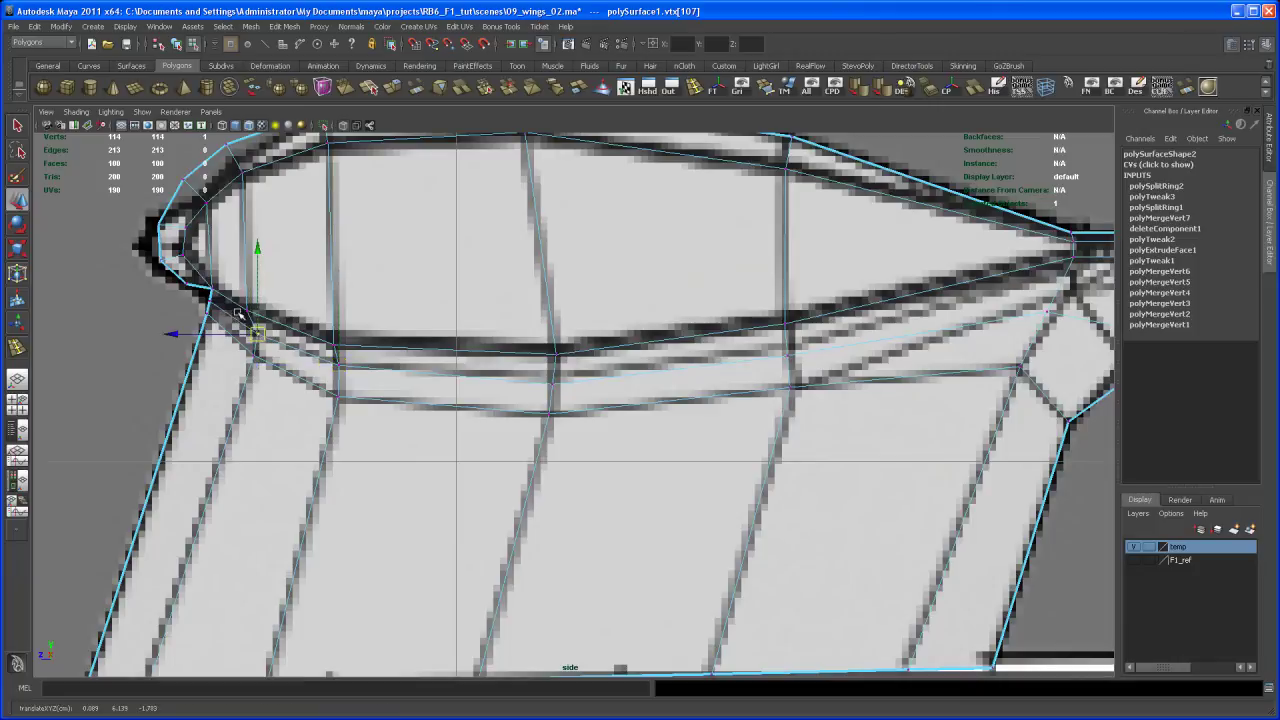
pyautogui.keyDown('alt'); pyautogui.moveTo(491, 418); pyautogui.dragTo(436, 386, button='middle'); pyautogui.keyUp('alt')
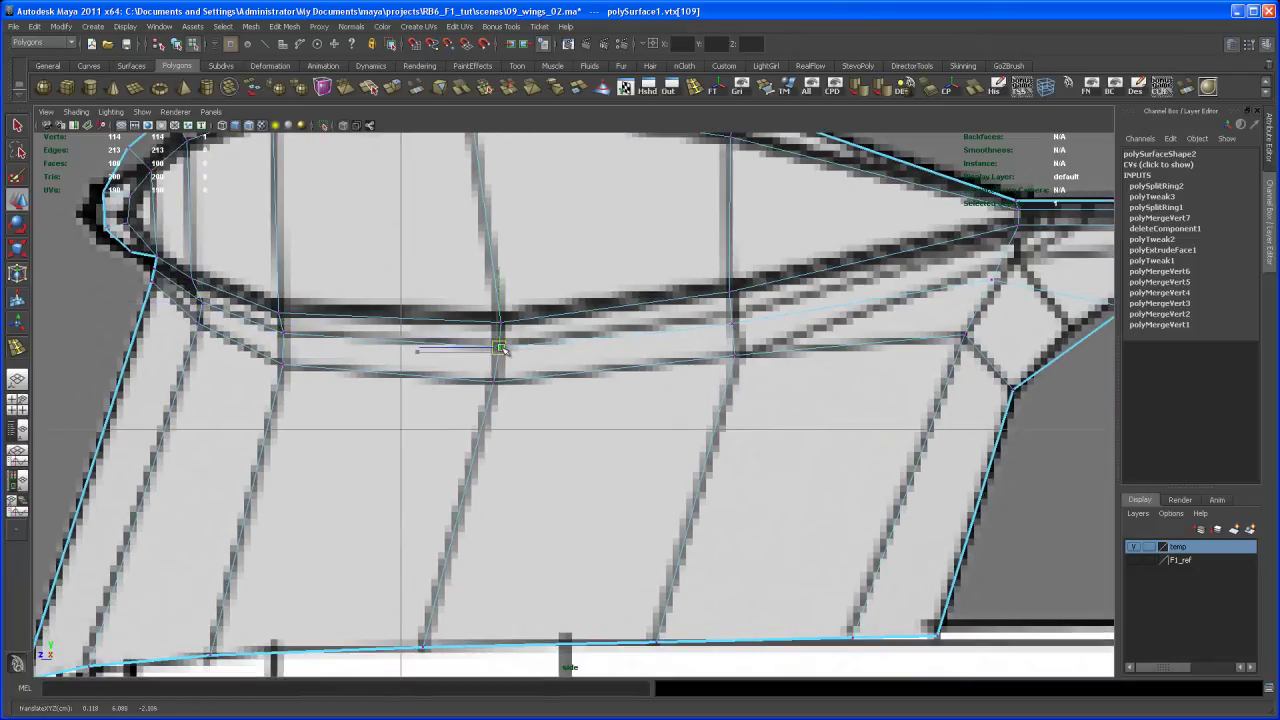
pyautogui.keyDown('alt'); pyautogui.moveTo(644, 373); pyautogui.dragTo(484, 359, button='middle'); pyautogui.keyUp('alt')
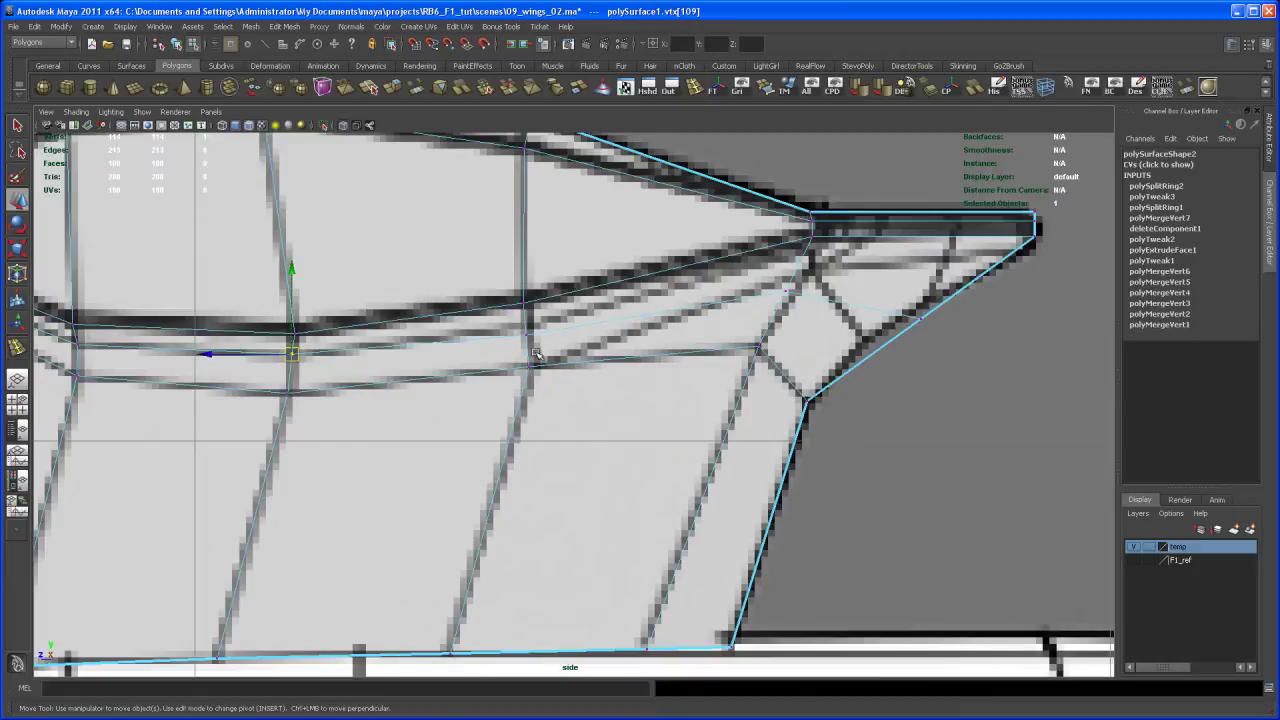
pyautogui.keyDown('alt'); pyautogui.moveTo(540, 328); pyautogui.dragTo(361, 332, button='middle'); pyautogui.keyUp('alt')
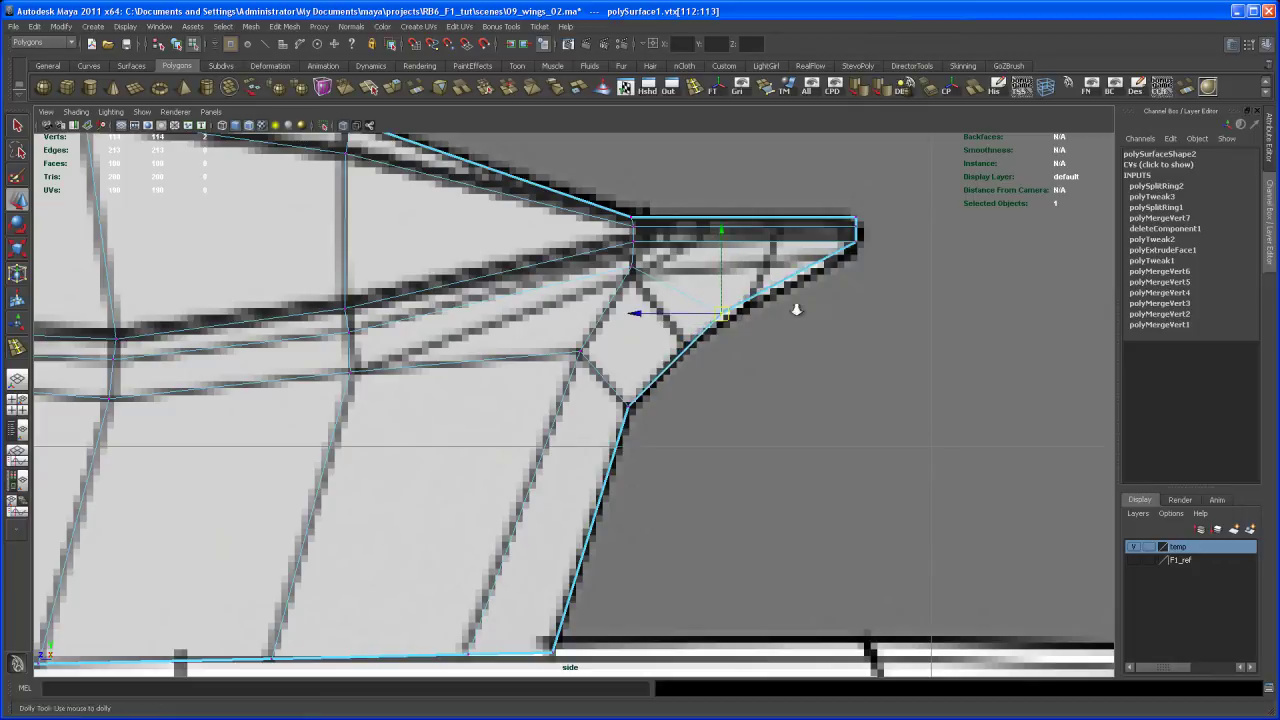
# Switch to the perspective view, return the mesh to object mode and clear the selection
pyautogui.scroll(-5, 797, 310)
pyautogui.press('space')
pyautogui.press('space')
pyautogui.keyDown('alt'); pyautogui.moveTo(840, 310); pyautogui.dragTo(536, 295); pyautogui.keyUp('alt')
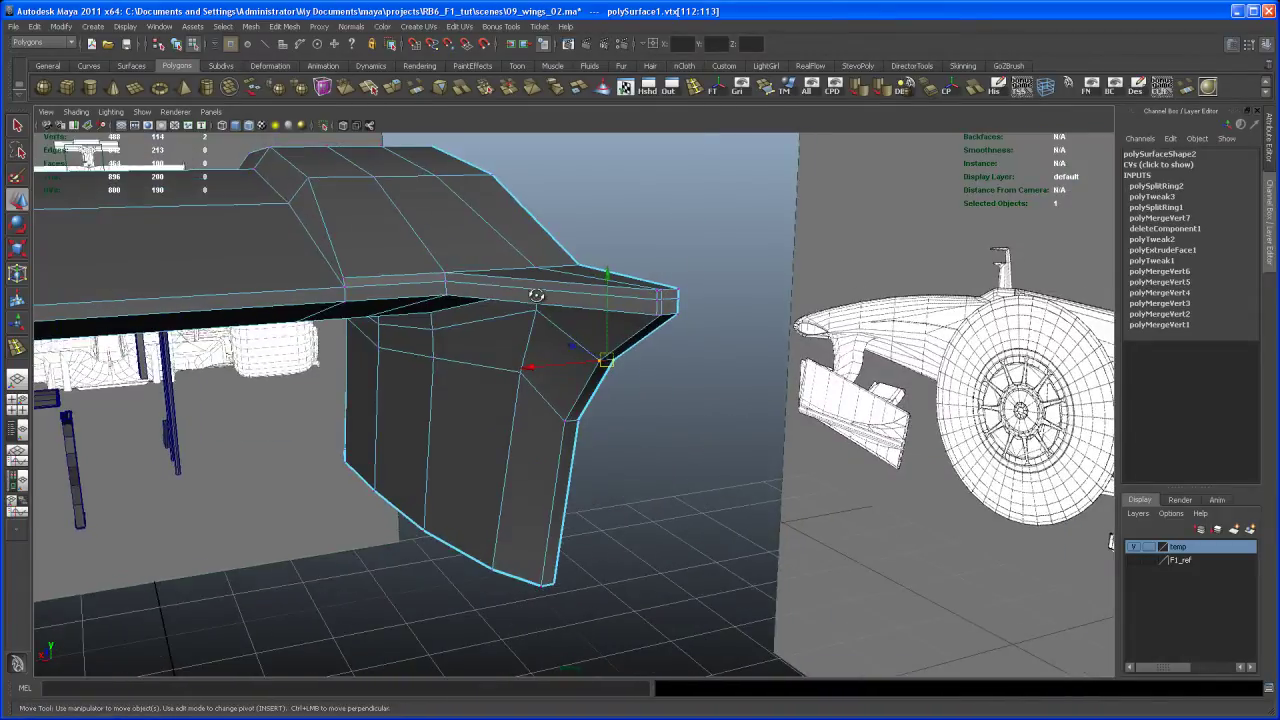
pyautogui.moveTo(537, 296); pyautogui.dragTo(568, 279, button='right')
pyautogui.keyDown('alt'); pyautogui.moveTo(551, 423); pyautogui.dragTo(569, 411); pyautogui.keyUp('alt')
pyautogui.click(609, 449)
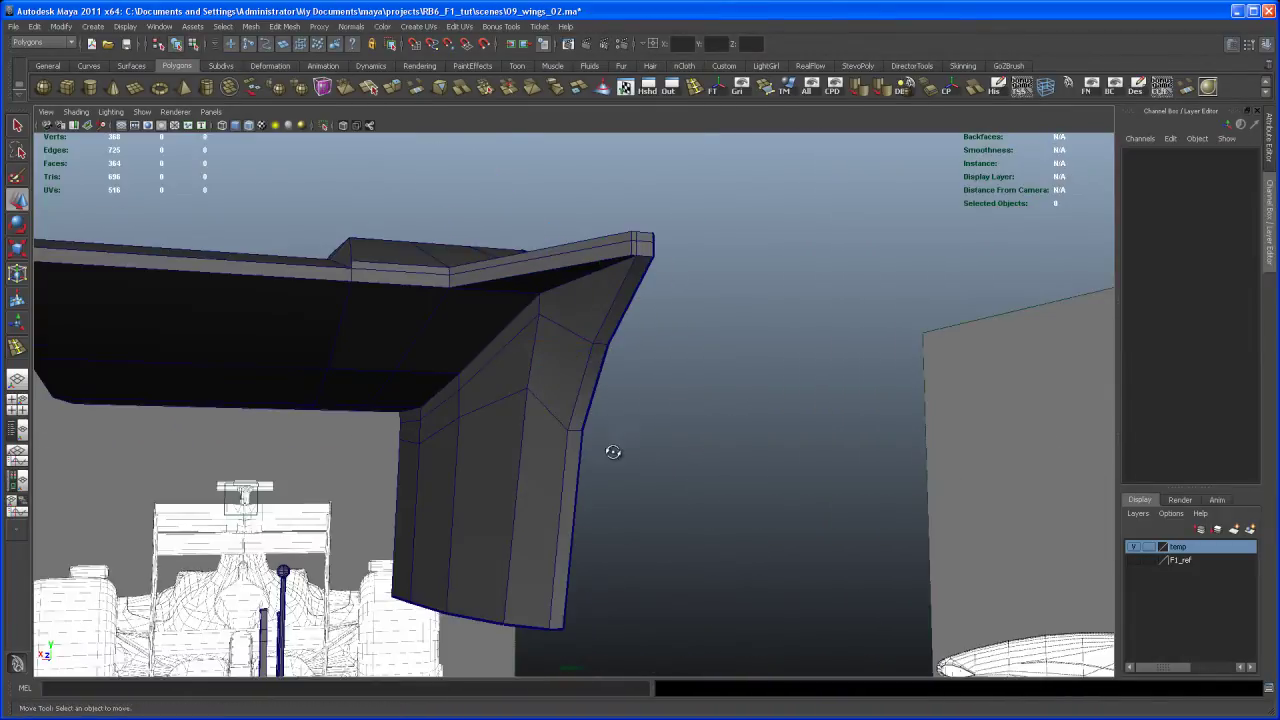
# Examine the pod, tail and side panel in perspective from the rear, outer side and above
pyautogui.keyDown('alt'); pyautogui.moveTo(609, 449); pyautogui.dragTo(615, 302); pyautogui.keyUp('alt')
pyautogui.keyDown('alt'); pyautogui.moveTo(615, 302); pyautogui.dragTo(586, 467, button='right'); pyautogui.keyUp('alt')
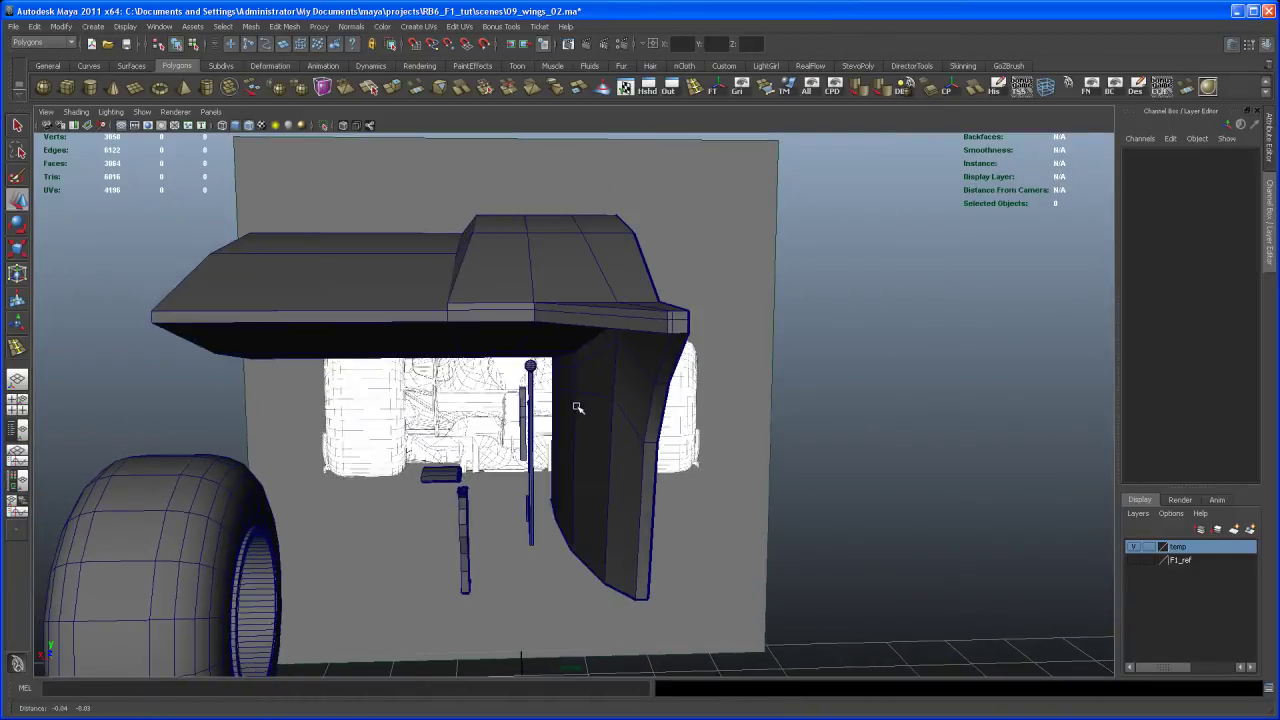
pyautogui.keyDown('alt'); pyautogui.moveTo(577, 407); pyautogui.dragTo(677, 437); pyautogui.keyUp('alt')
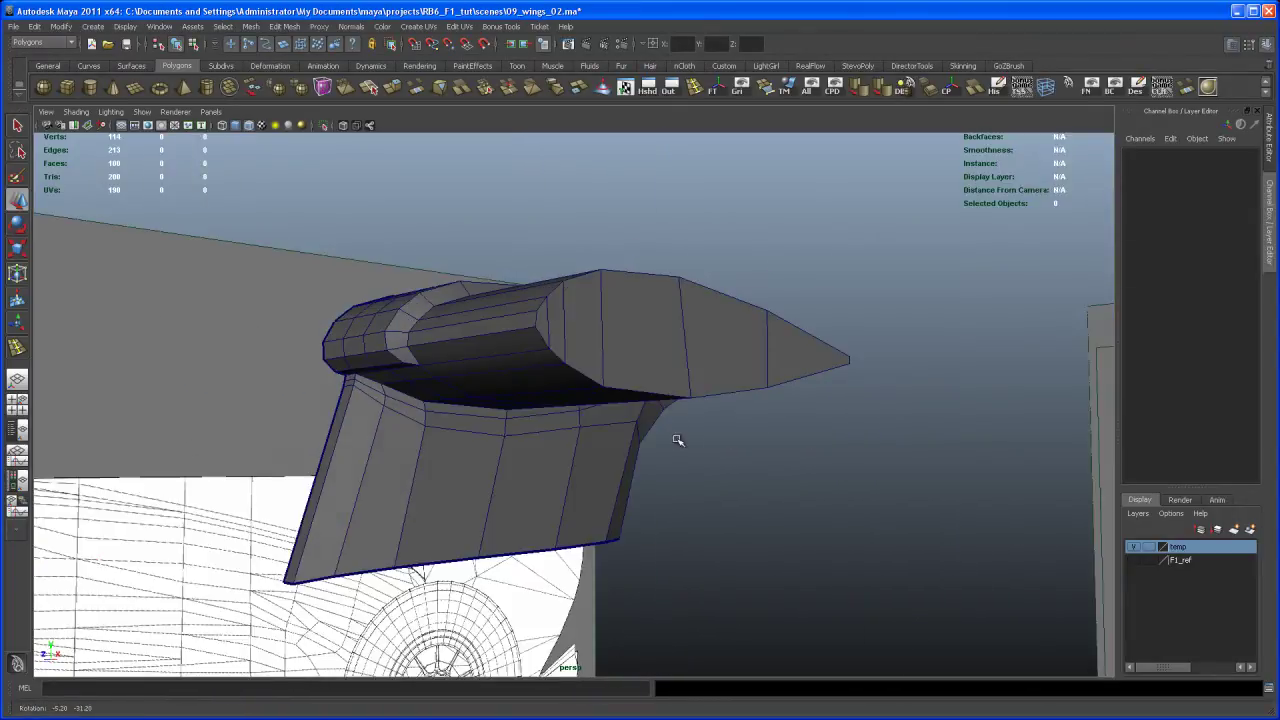
pyautogui.keyDown('alt'); pyautogui.moveTo(677, 437); pyautogui.dragTo(675, 432, button='right'); pyautogui.keyUp('alt')
pyautogui.keyDown('alt'); pyautogui.moveTo(662, 527); pyautogui.dragTo(510, 436); pyautogui.keyUp('alt')
pyautogui.keyDown('alt'); pyautogui.moveTo(591, 498); pyautogui.dragTo(665, 424); pyautogui.keyUp('alt')
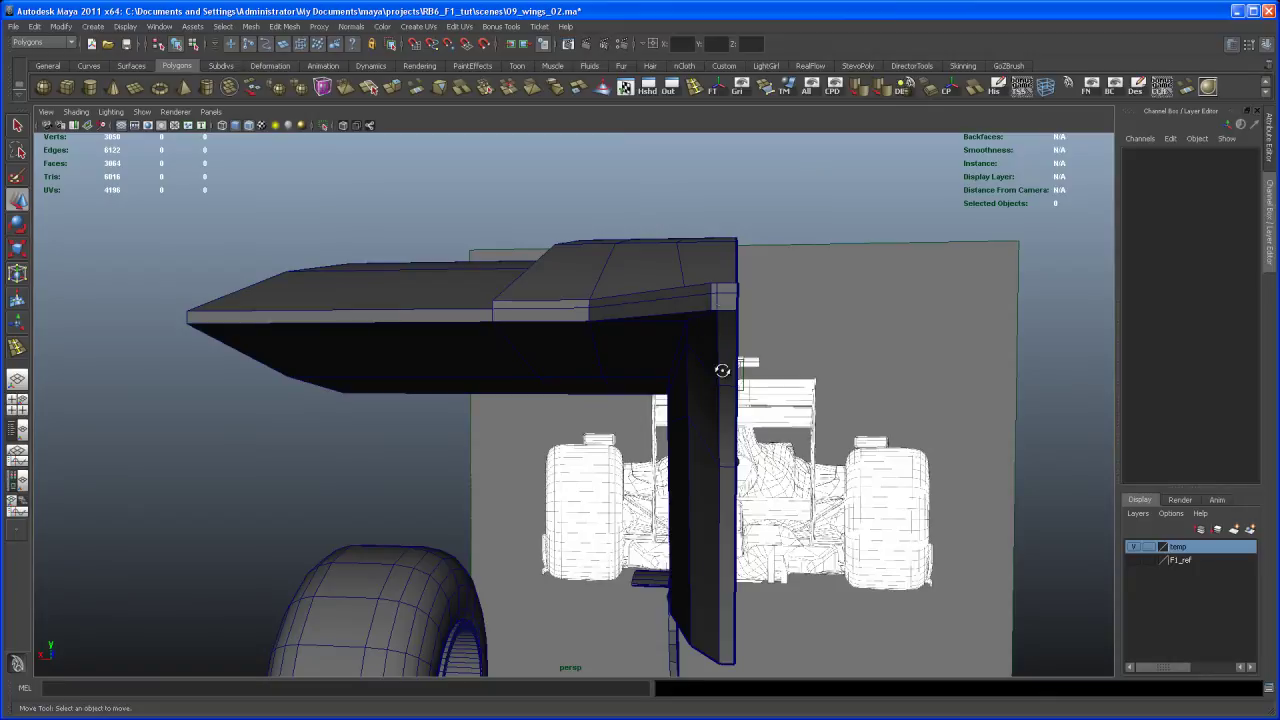
pyautogui.keyDown('alt'); pyautogui.moveTo(722, 370); pyautogui.dragTo(674, 423); pyautogui.keyUp('alt')
pyautogui.keyDown('alt'); pyautogui.moveTo(674, 423); pyautogui.dragTo(617, 531, button='right'); pyautogui.keyUp('alt')
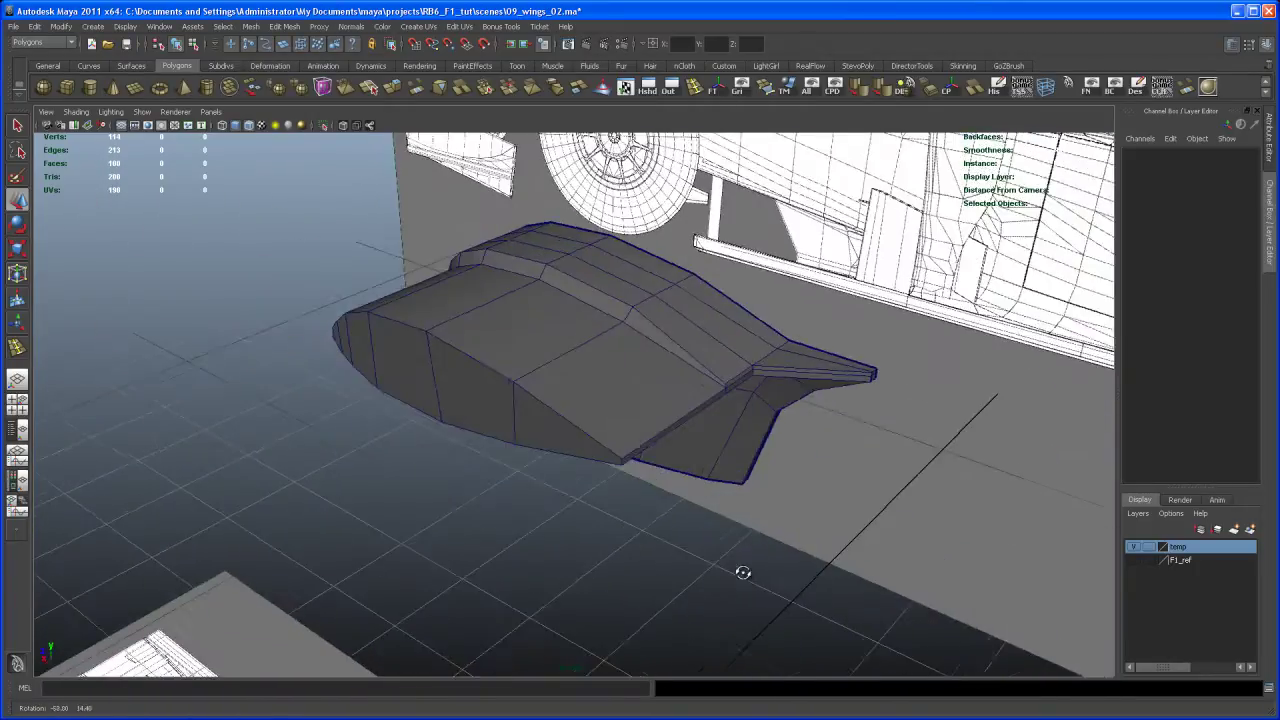
pyautogui.keyDown('alt'); pyautogui.moveTo(743, 571); pyautogui.dragTo(630, 515); pyautogui.keyUp('alt')
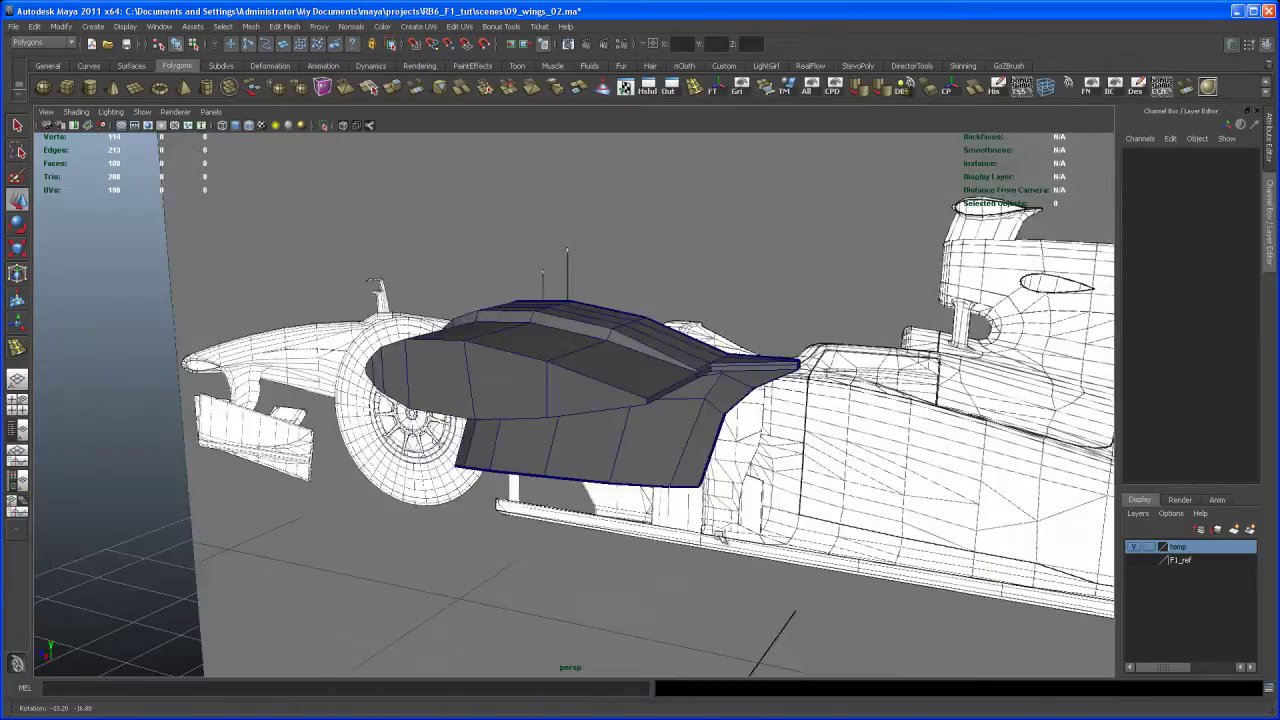
# Try inserting an edge loop across the tail piece, inspect it around the side panel and undo it
pyautogui.moveTo(722, 535)
pyautogui.keyDown('alt'); pyautogui.mouseDown()
pyautogui.moveTo(732, 528)
pyautogui.moveTo(726, 543)
pyautogui.mouseUp(); pyautogui.keyUp('alt')
pyautogui.keyDown('alt'); pyautogui.moveTo(726, 543); pyautogui.dragTo(872, 590, button='right'); pyautogui.keyUp('alt')
pyautogui.keyDown('alt'); pyautogui.moveTo(872, 590); pyautogui.dragTo(597, 566, button='middle'); pyautogui.keyUp('alt')
pyautogui.scroll(2, 624, 306)
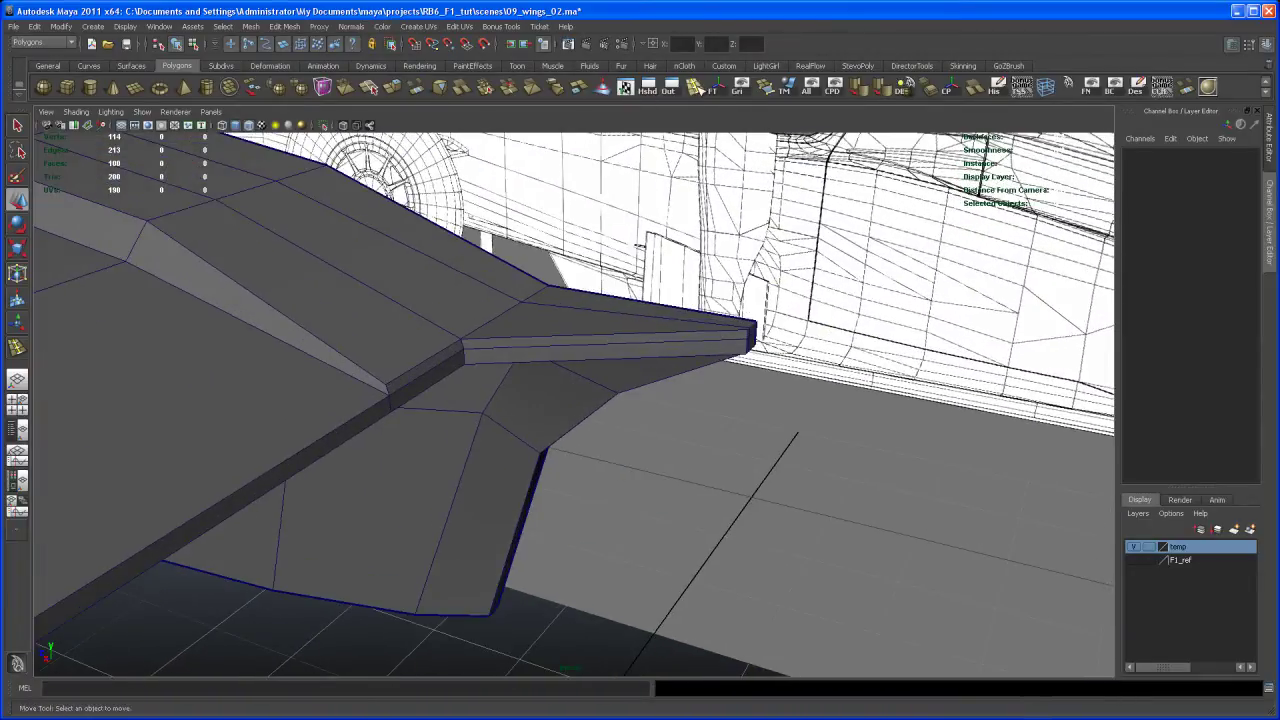
pyautogui.click(587, 341)
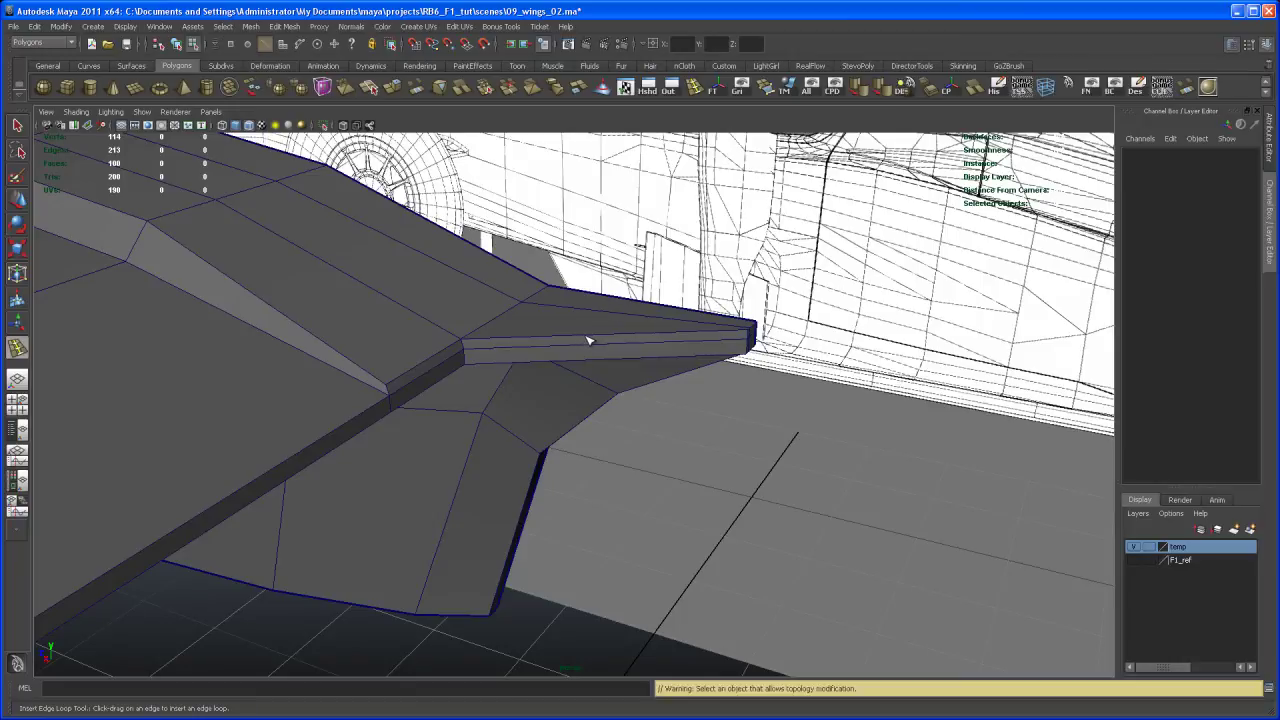
pyautogui.click(590, 339)
pyautogui.click(587, 337)
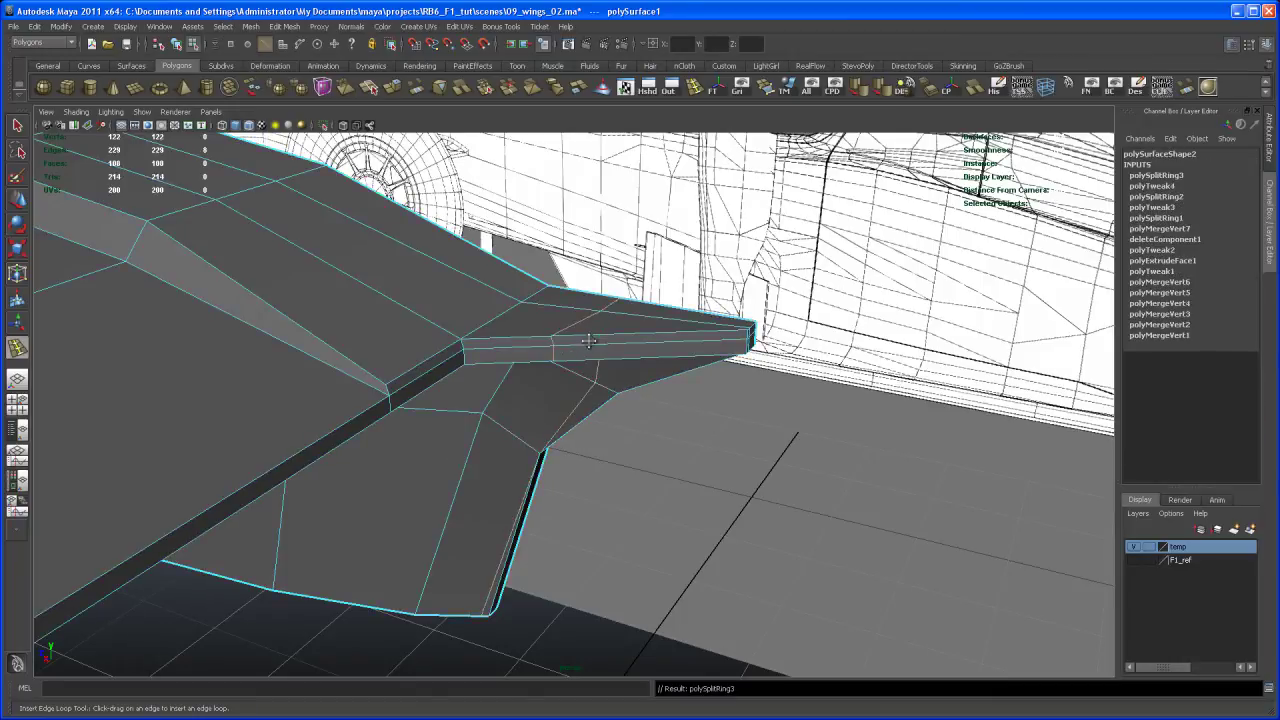
pyautogui.keyDown('alt'); pyautogui.moveTo(587, 354); pyautogui.dragTo(467, 365); pyautogui.keyUp('alt')
pyautogui.keyDown('alt'); pyautogui.moveTo(553, 341); pyautogui.dragTo(604, 345); pyautogui.keyUp('alt')
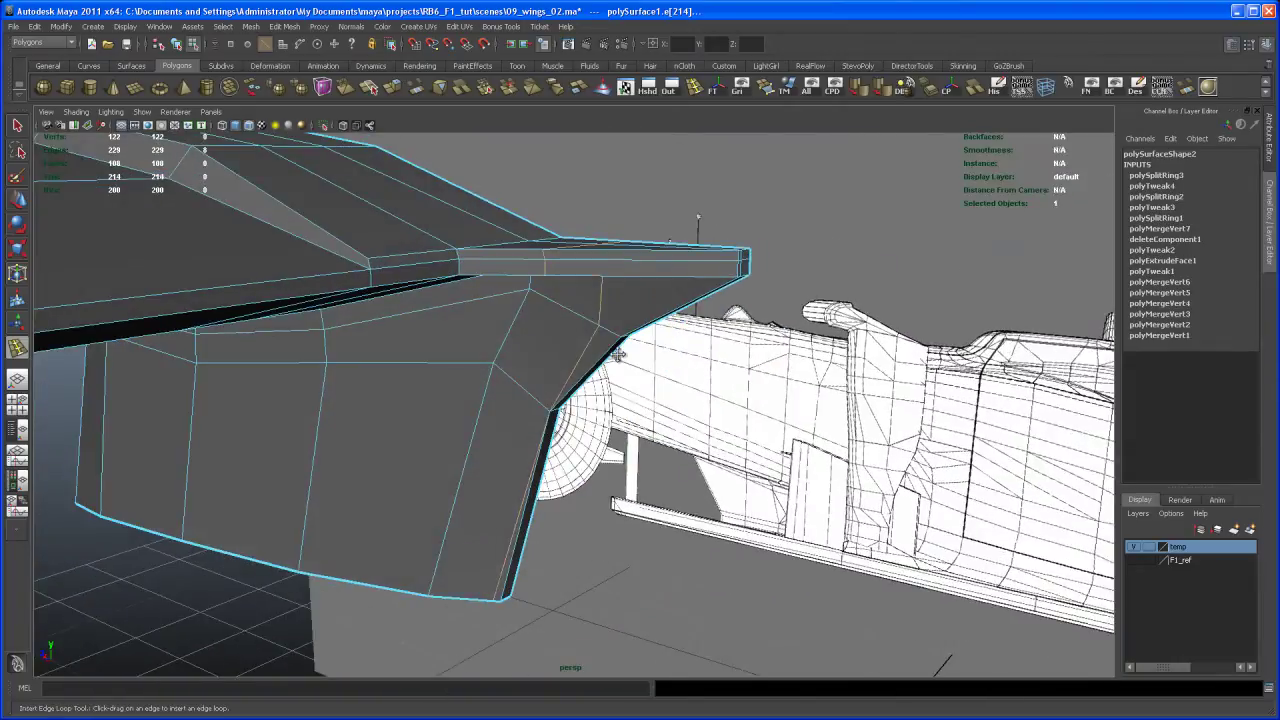
pyautogui.hotkey('ctrl', 'z')
# Return the pod mesh to object mode and delete its construction history
pyautogui.moveTo(595, 335); pyautogui.dragTo(608, 326, button='right')
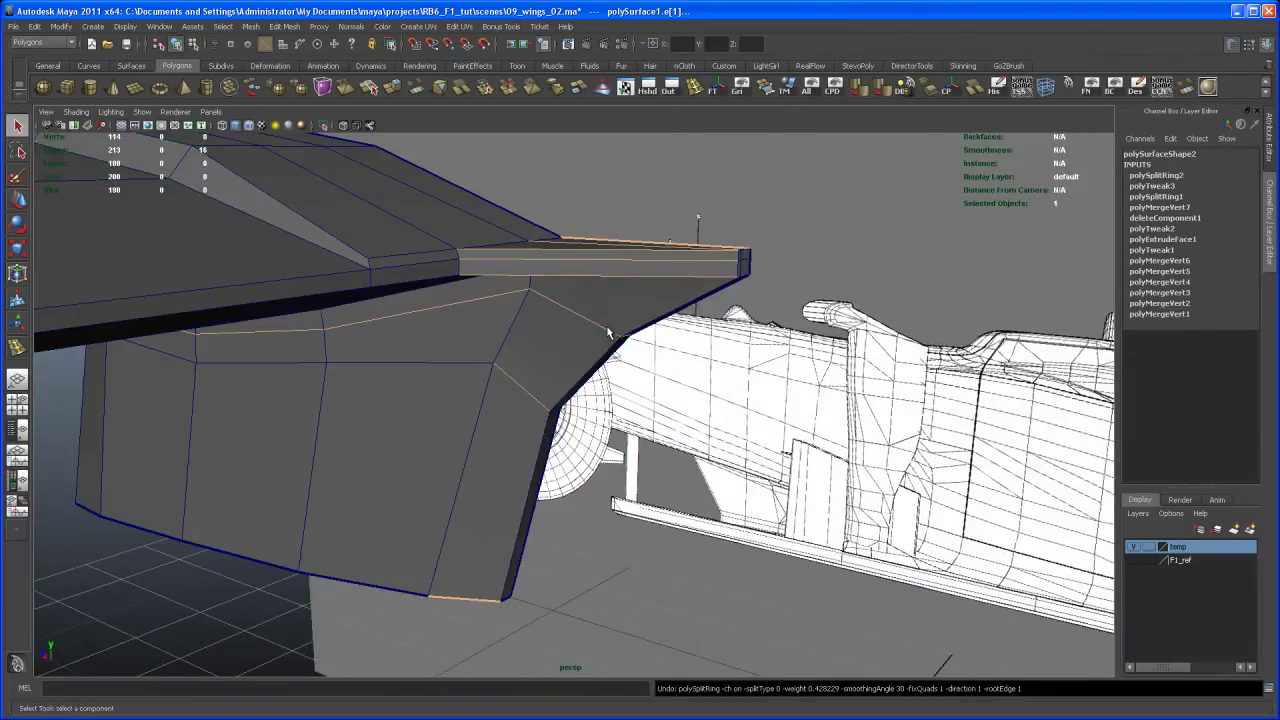
pyautogui.click(608, 334)
pyautogui.keyDown('alt'); pyautogui.moveTo(611, 338); pyautogui.dragTo(620, 331, button='middle'); pyautogui.keyUp('alt')
pyautogui.scroll(-1, 620, 331)
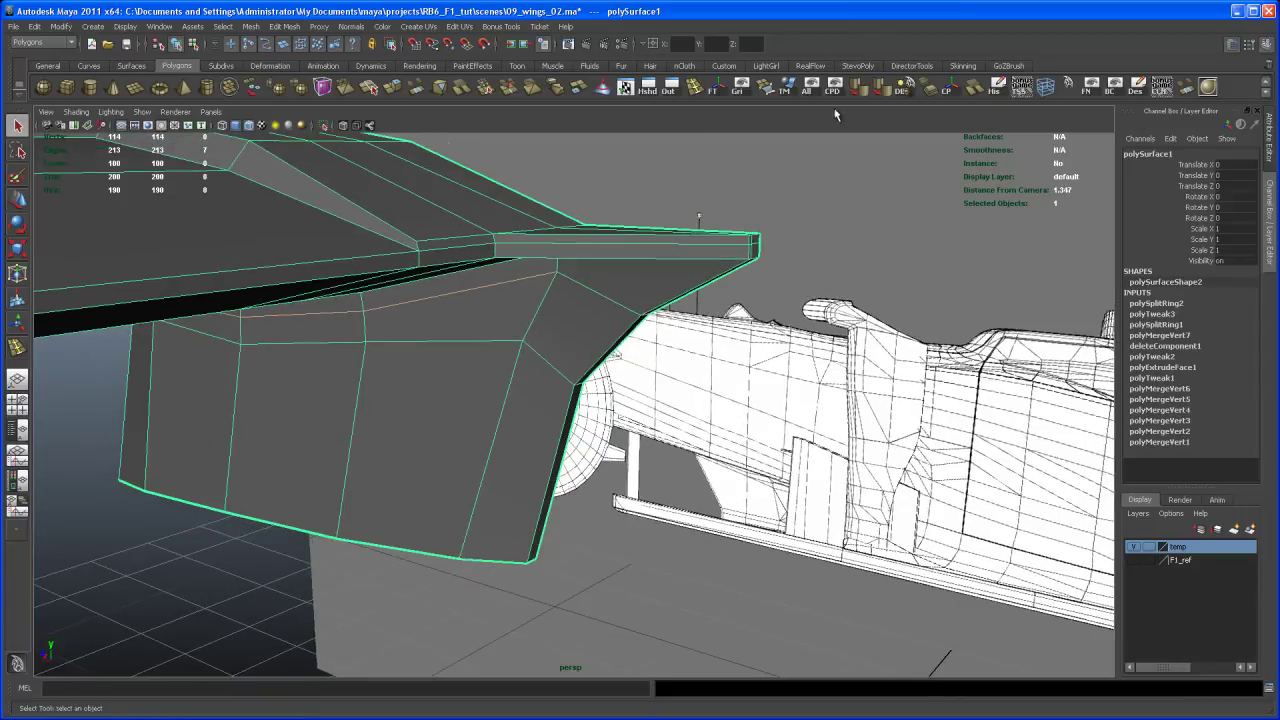
pyautogui.click(1003, 86)
pyautogui.keyDown('alt'); pyautogui.moveTo(780, 257); pyautogui.dragTo(597, 449); pyautogui.keyUp('alt')
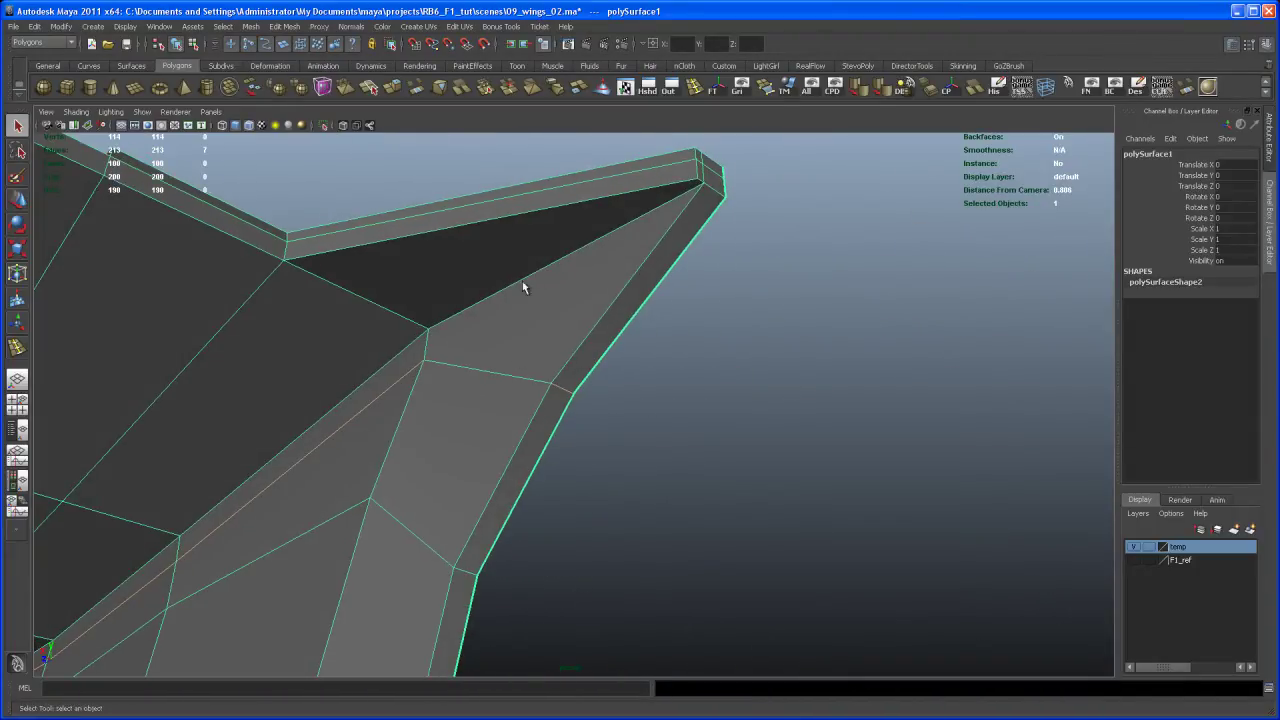
pyautogui.keyDown('alt'); pyautogui.moveTo(522, 281); pyautogui.dragTo(543, 307); pyautogui.keyUp('alt')
pyautogui.scroll(-3, 543, 307)
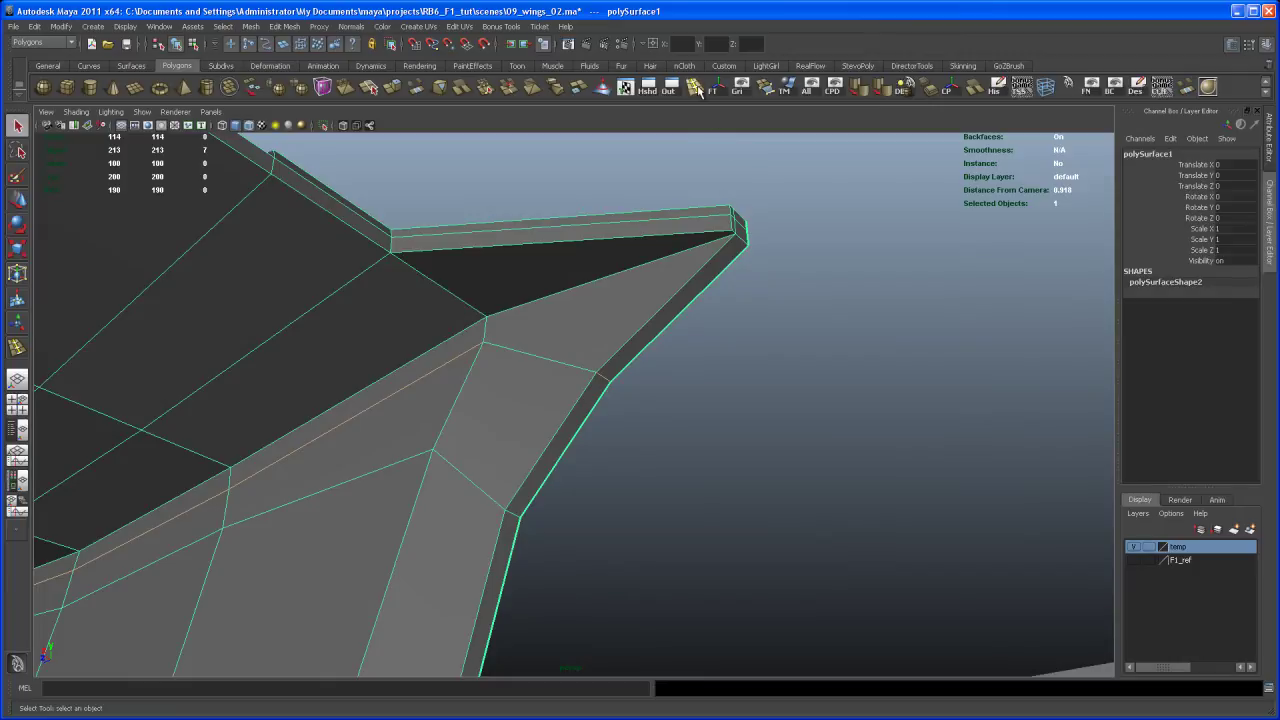
pyautogui.click(697, 88)
pyautogui.keyDown('alt'); pyautogui.moveTo(566, 288); pyautogui.dragTo(548, 330); pyautogui.keyUp('alt')
pyautogui.press('q')
pyautogui.keyDown('alt'); pyautogui.moveTo(563, 345); pyautogui.dragTo(469, 280, button='right'); pyautogui.keyUp('alt')
pyautogui.moveTo(493, 397); pyautogui.dragTo(531, 380, button='right')
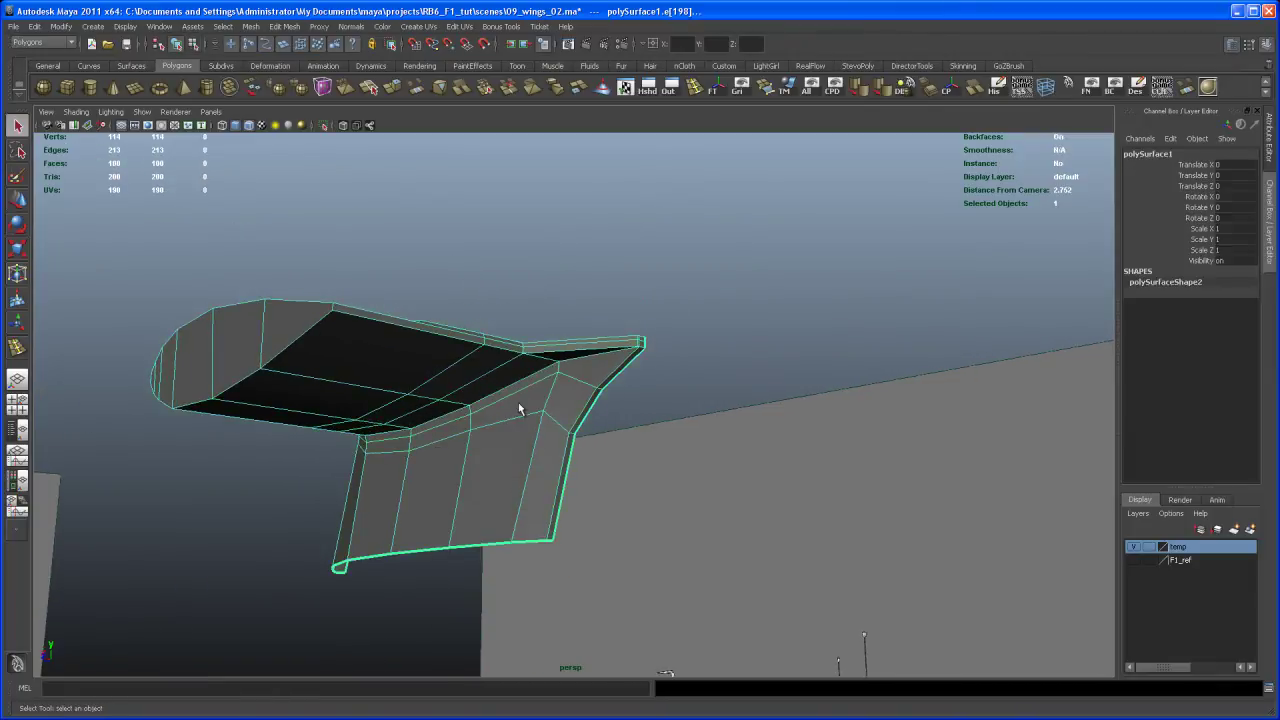
# Examine the whole pod mesh in perspective from its outer end and from above
pyautogui.keyDown('alt'); pyautogui.moveTo(517, 409); pyautogui.dragTo(625, 341); pyautogui.keyUp('alt')
pyautogui.keyDown('alt'); pyautogui.moveTo(625, 341); pyautogui.dragTo(614, 289, button='middle'); pyautogui.keyUp('alt')
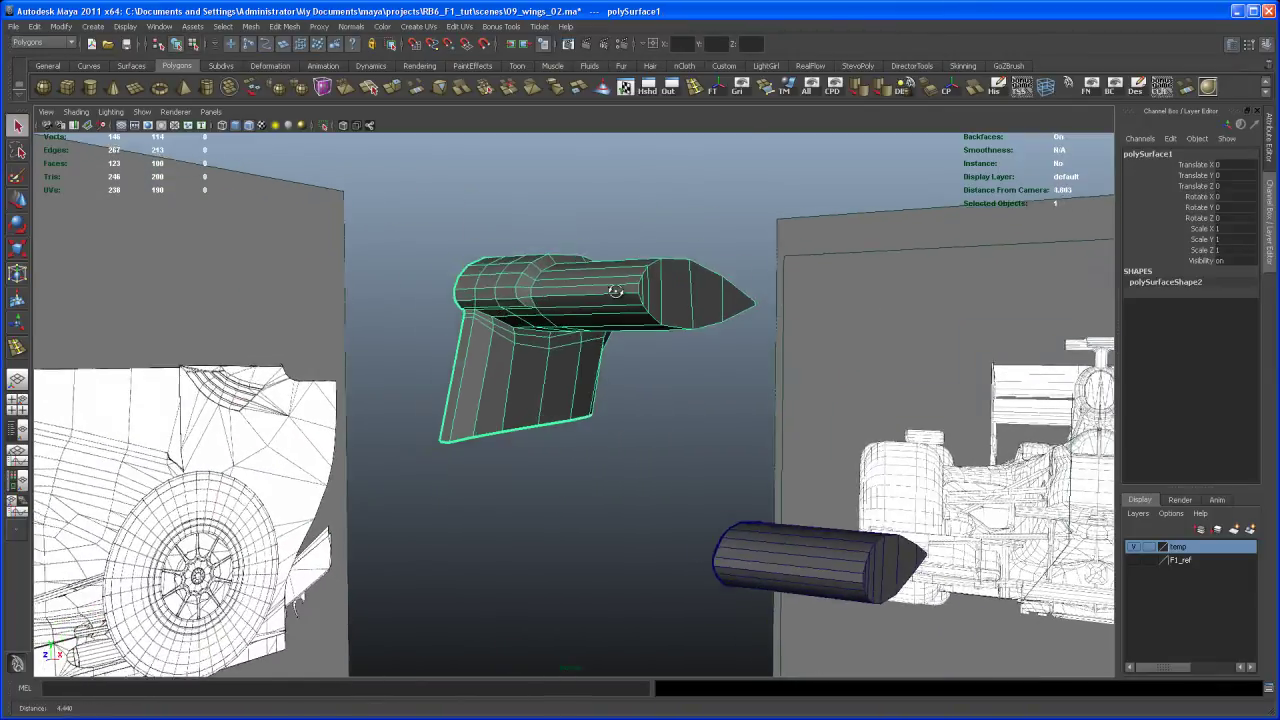
pyautogui.keyDown('alt'); pyautogui.moveTo(614, 289); pyautogui.dragTo(520, 430); pyautogui.keyUp('alt')
pyautogui.keyDown('alt'); pyautogui.moveTo(520, 430); pyautogui.dragTo(608, 510, button='right'); pyautogui.keyUp('alt')
pyautogui.keyDown('alt'); pyautogui.moveTo(608, 510); pyautogui.dragTo(671, 533, button='middle'); pyautogui.keyUp('alt')
pyautogui.keyDown('alt'); pyautogui.moveTo(648, 437); pyautogui.dragTo(679, 443); pyautogui.keyUp('alt')
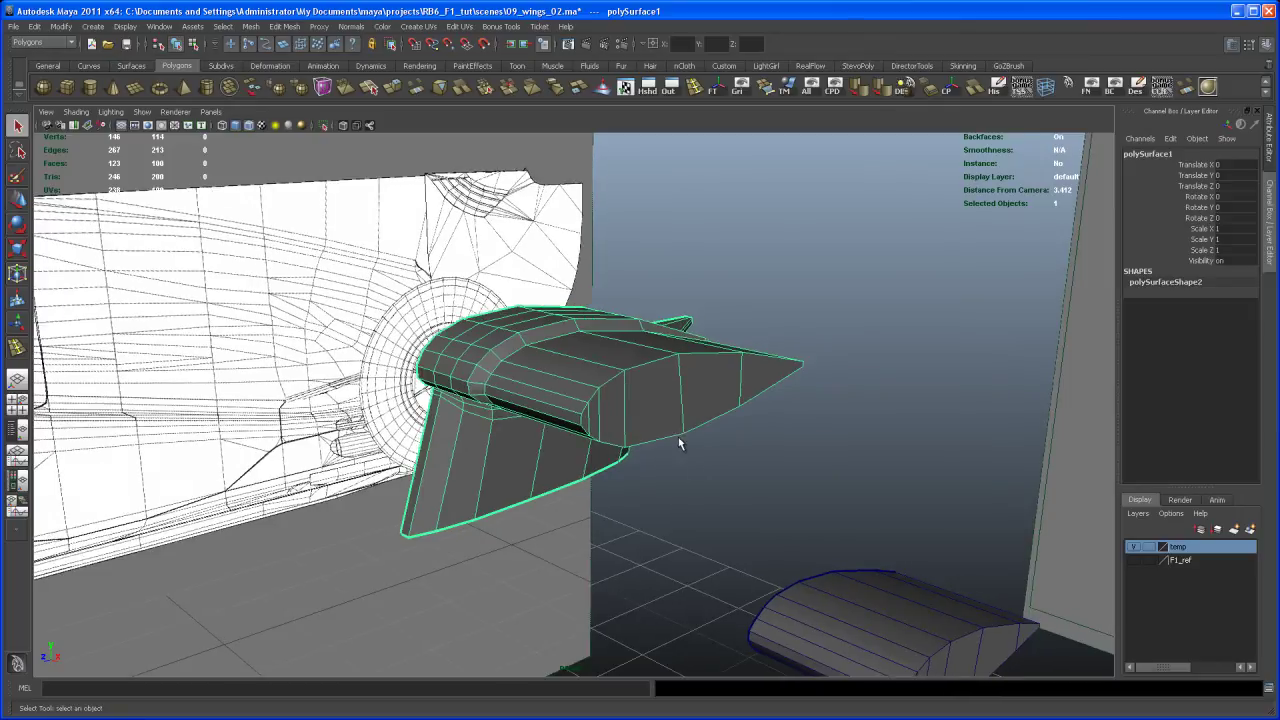